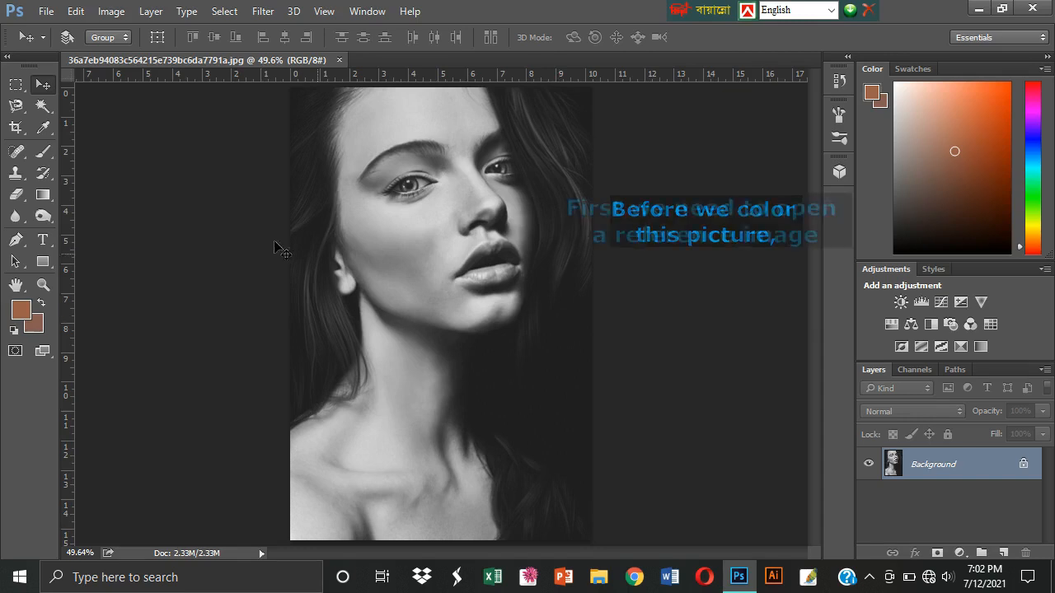
Open the reference image beautiful-face-blonde-girl-4k-kw and copy it as a layer into the black-and-white portrait document
click(46, 12)
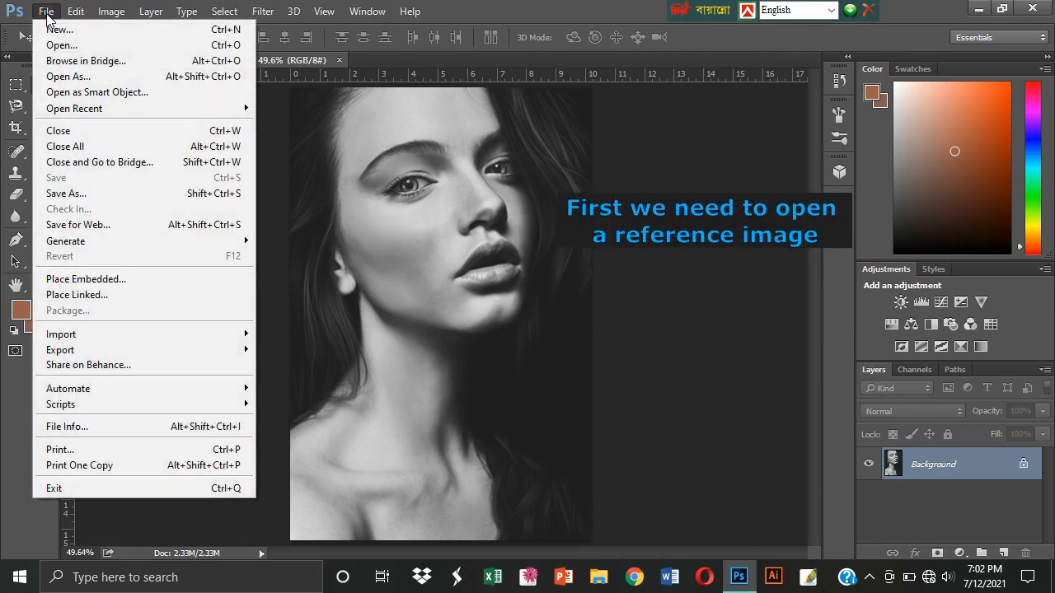
click(54, 45)
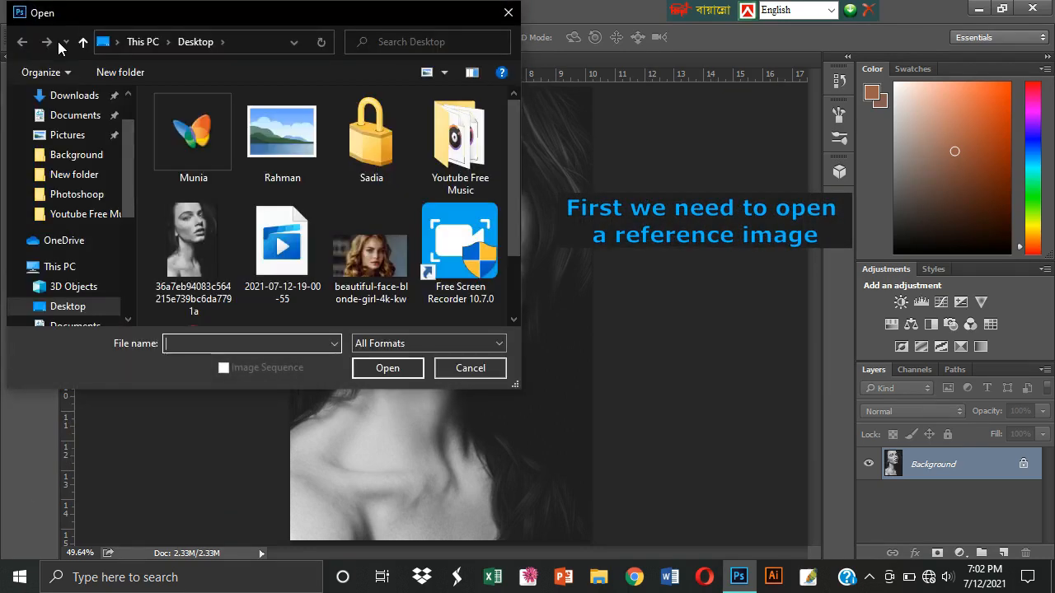
click(370, 277)
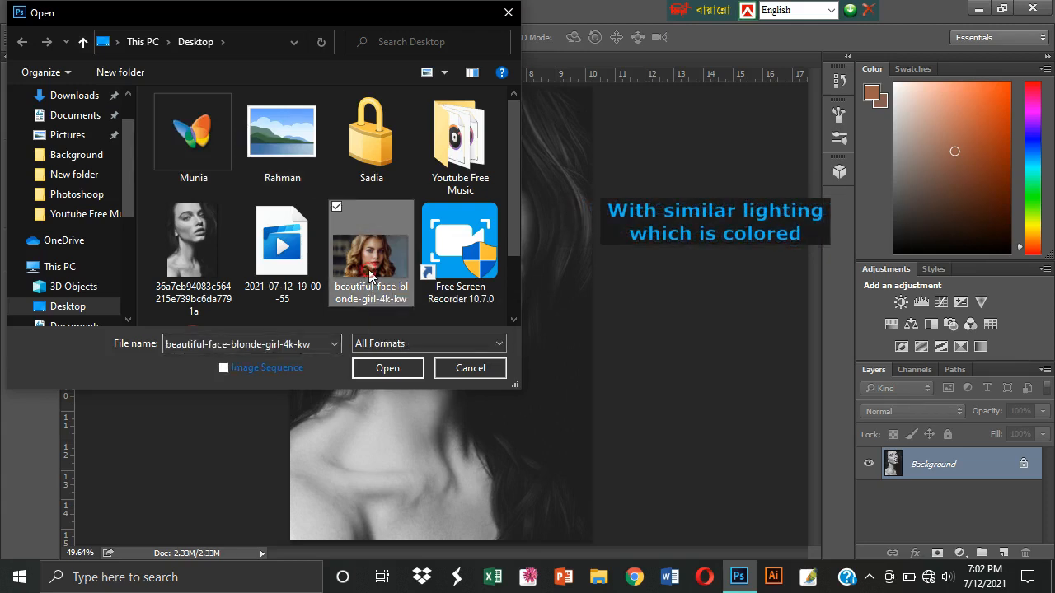
click(389, 372)
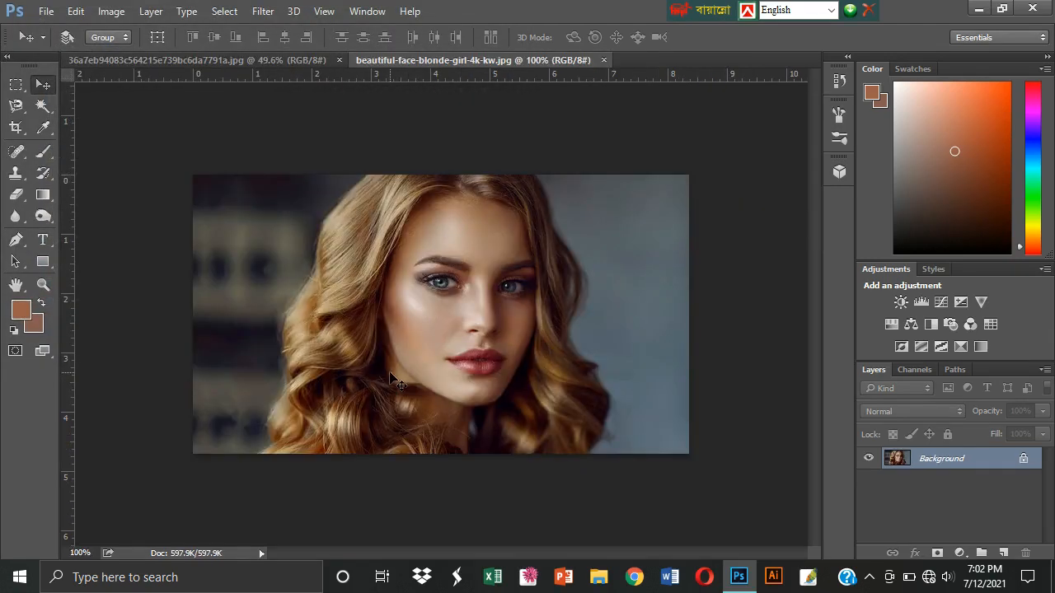
click(38, 80)
drag(348, 283, 419, 365)
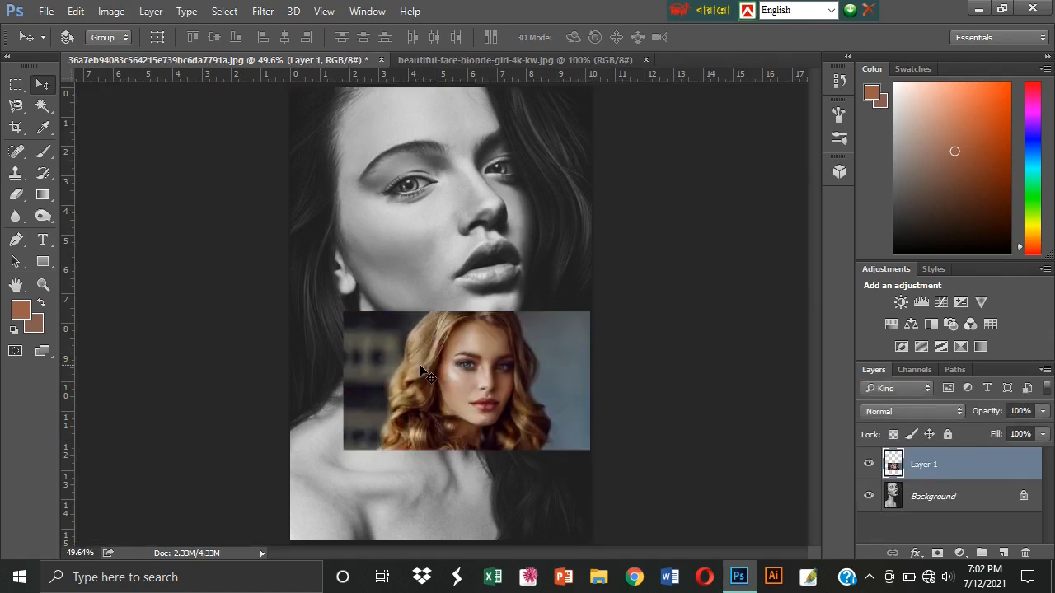
Enlarge the reference photo layer to about 151% and reposition it across the middle of the portrait
key(ctrl)
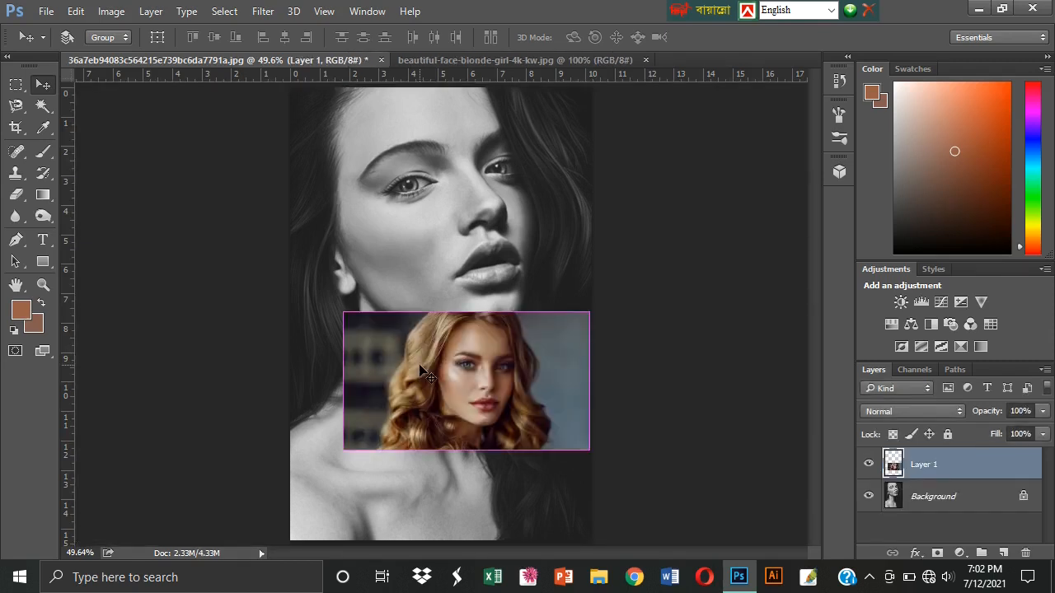
key(ctrl+t)
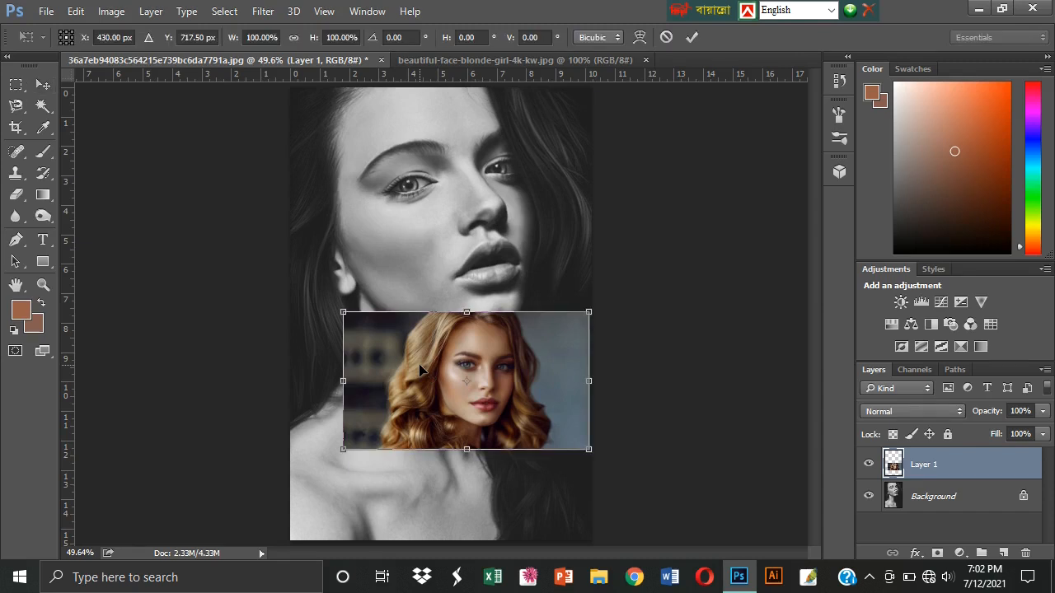
drag(344, 451, 282, 487)
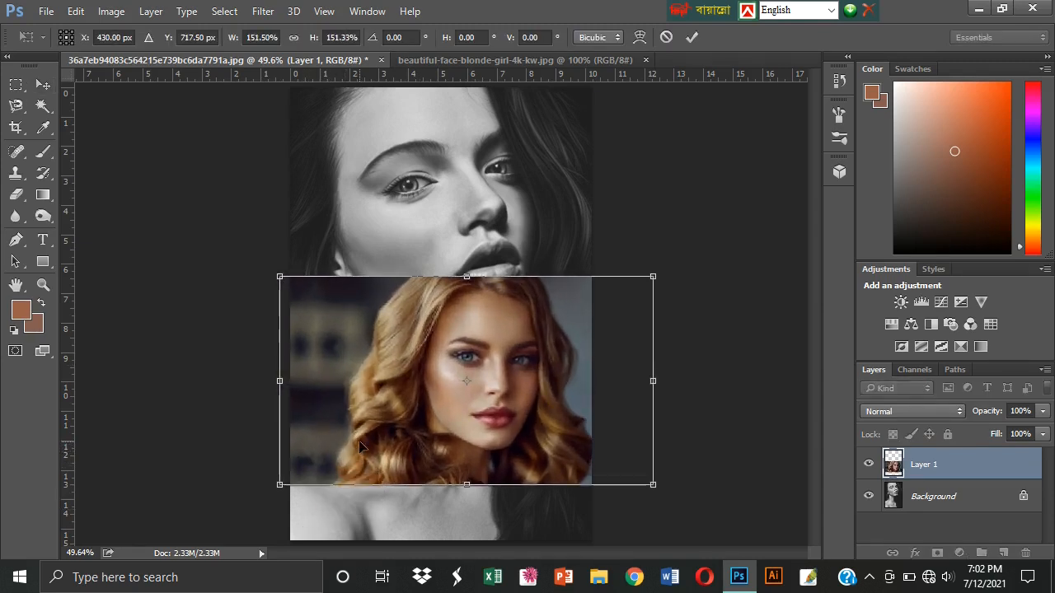
key(Return)
drag(493, 398, 456, 376)
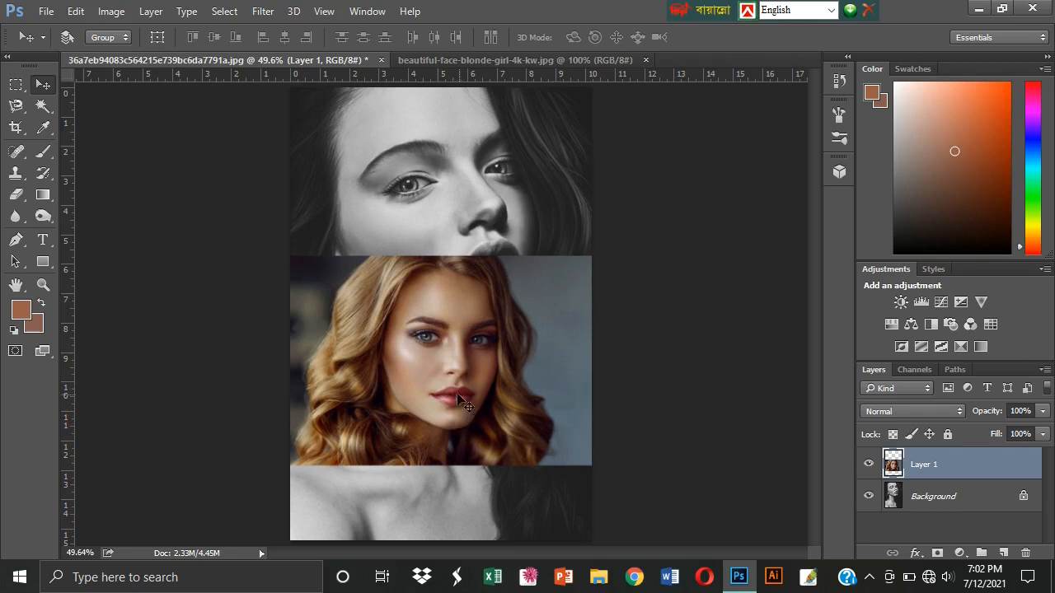
Outline the reference woman's face with the Lasso tool and copy the selection to a new layer
click(16, 106)
click(76, 109)
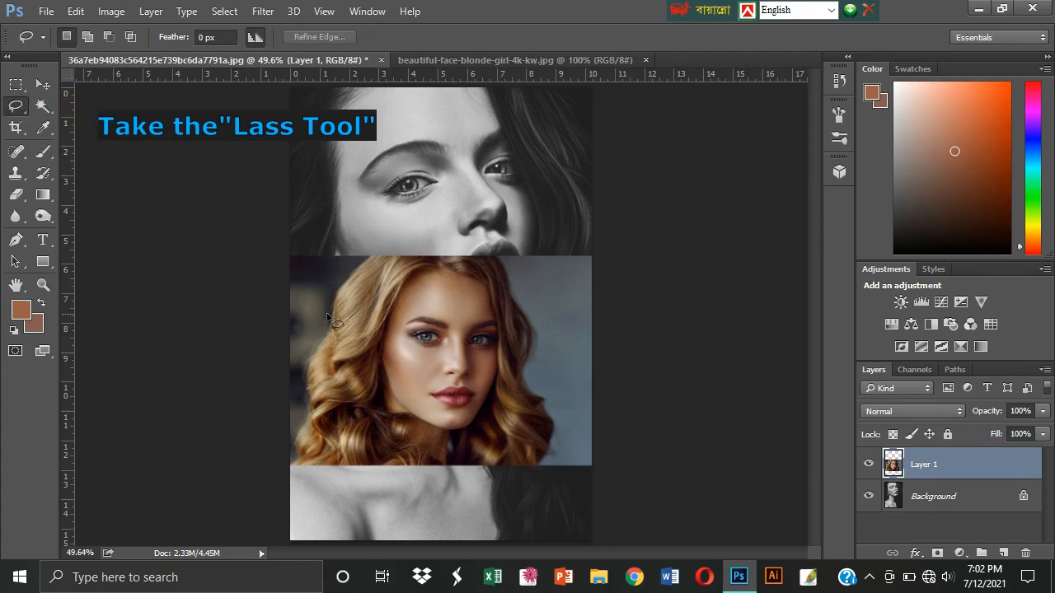
mouse_move(435, 270)
mouse_down()
mouse_move(386, 317)
mouse_move(386, 389)
mouse_move(419, 431)
mouse_move(468, 432)
mouse_move(499, 390)
mouse_move(505, 321)
mouse_move(488, 277)
mouse_move(432, 277)
mouse_up()
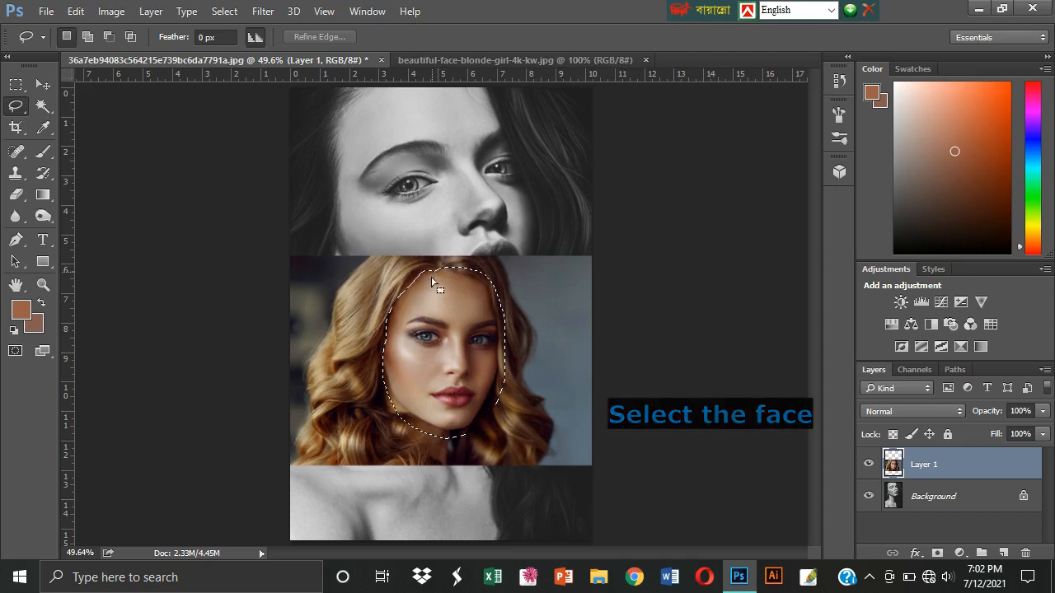
key(ctrl+j)
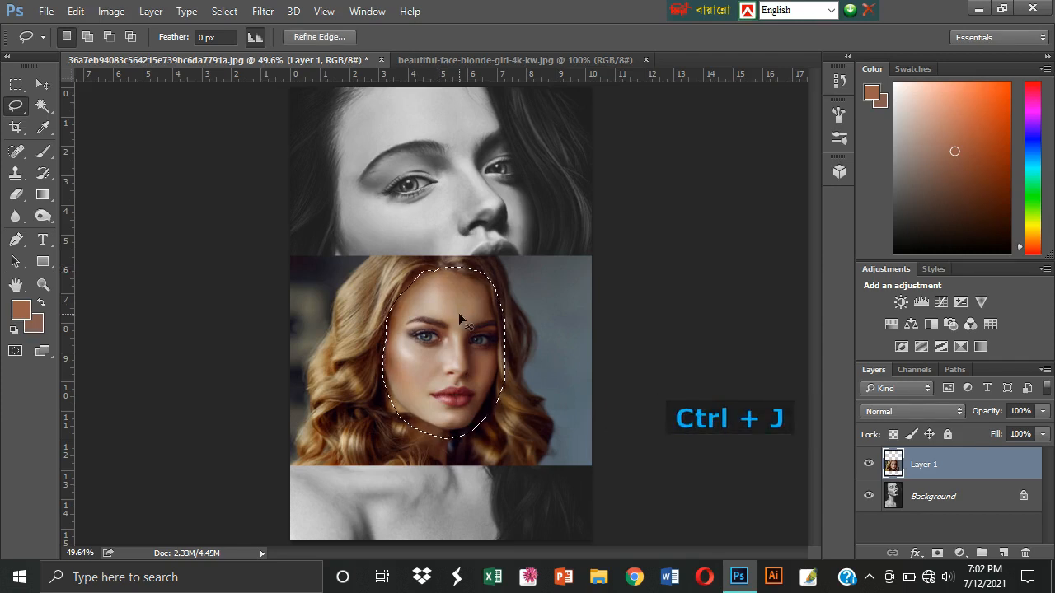
key(ctrl+j)
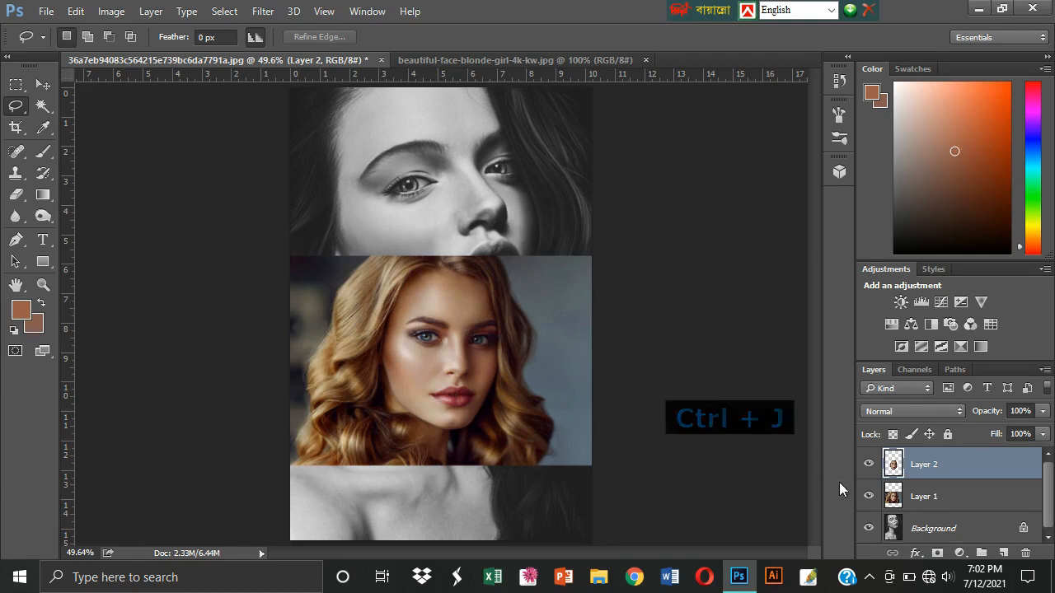
Delete the full reference photo layer and make the face cutout layer active
click(915, 498)
key(Delete)
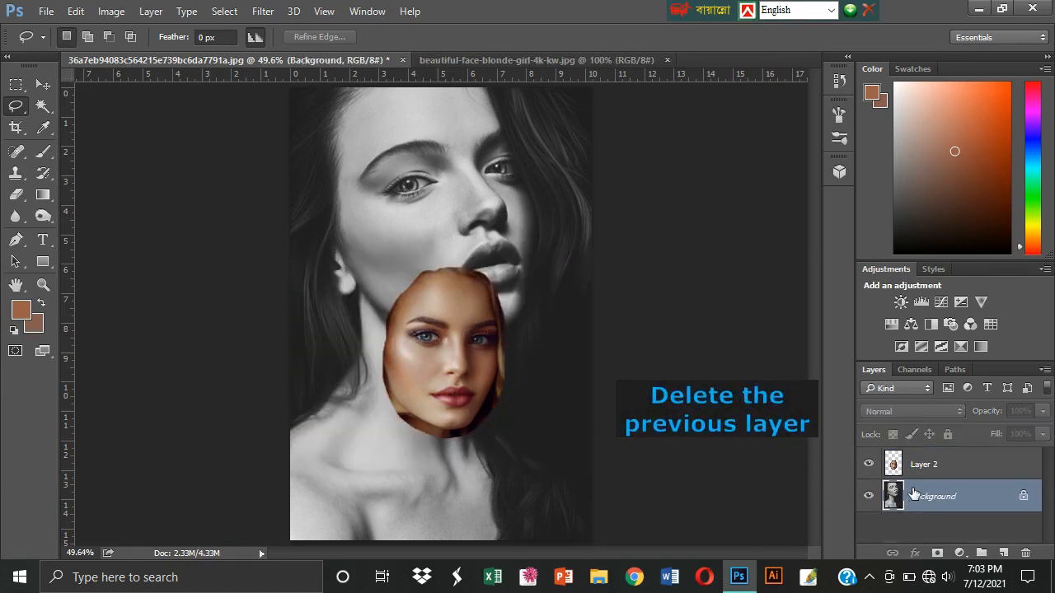
click(913, 466)
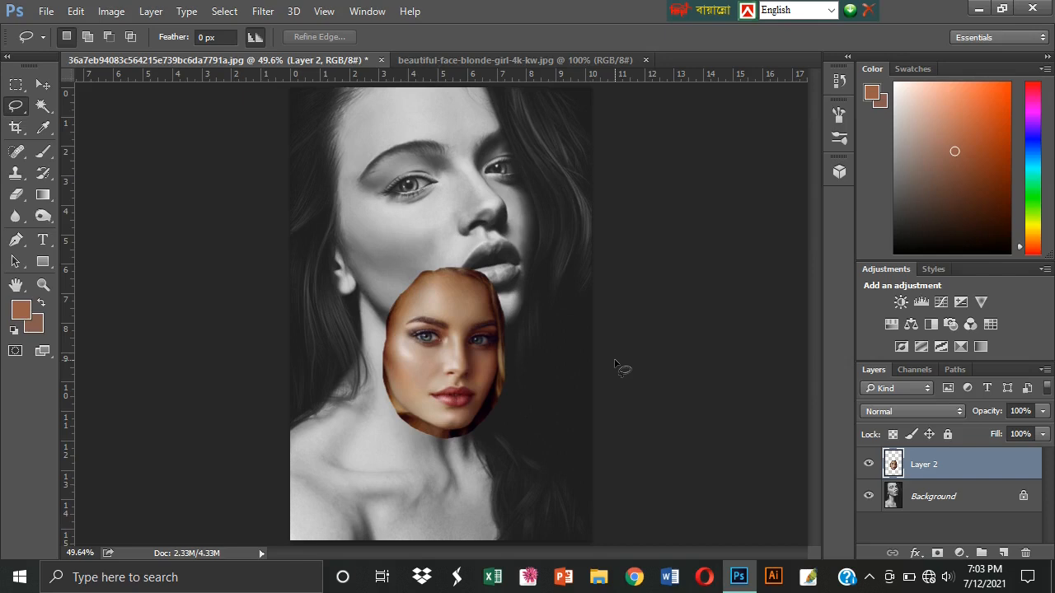
Move the face cutout up beside the portrait's nose and lips, and scale it to about 145%
click(43, 84)
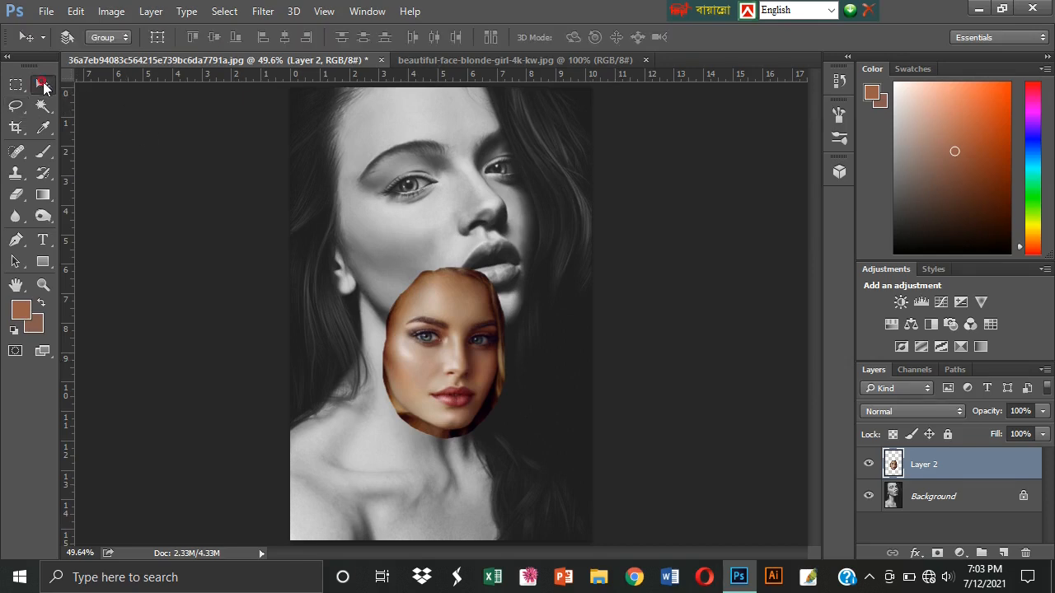
drag(434, 359, 382, 256)
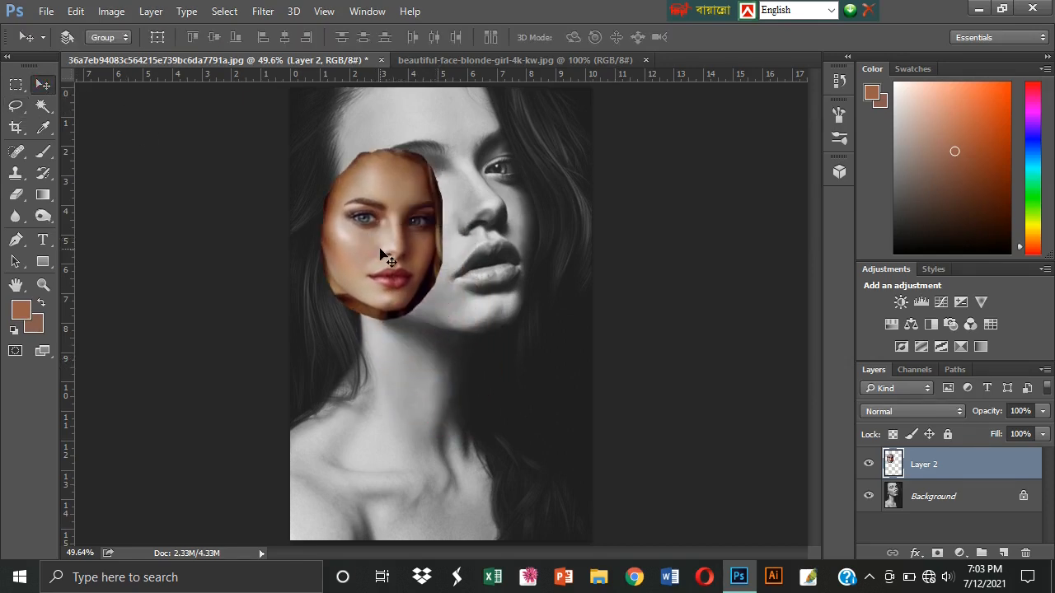
key(ctrl+t)
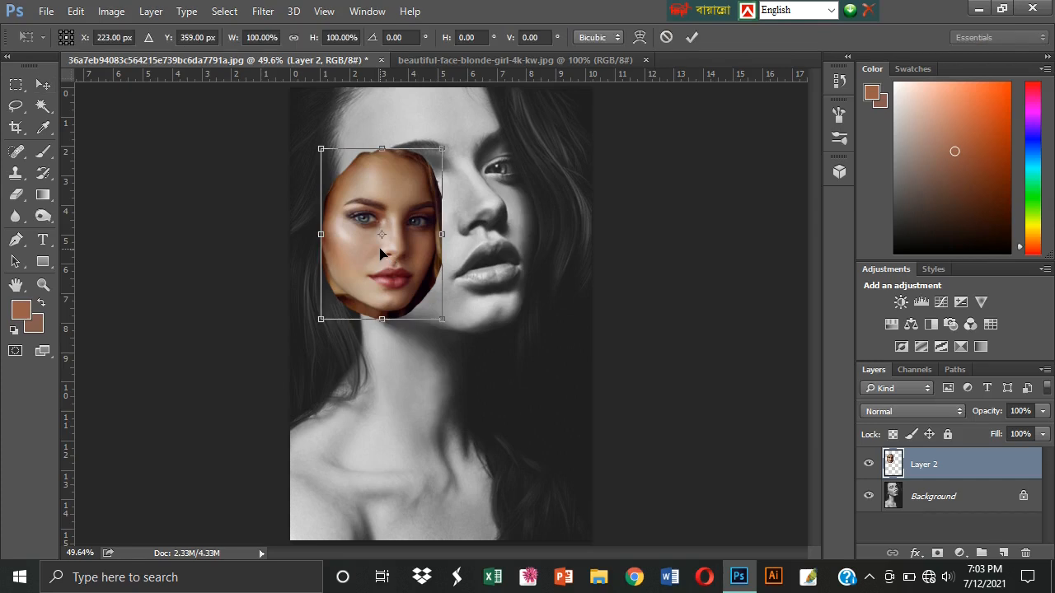
drag(443, 320, 463, 360)
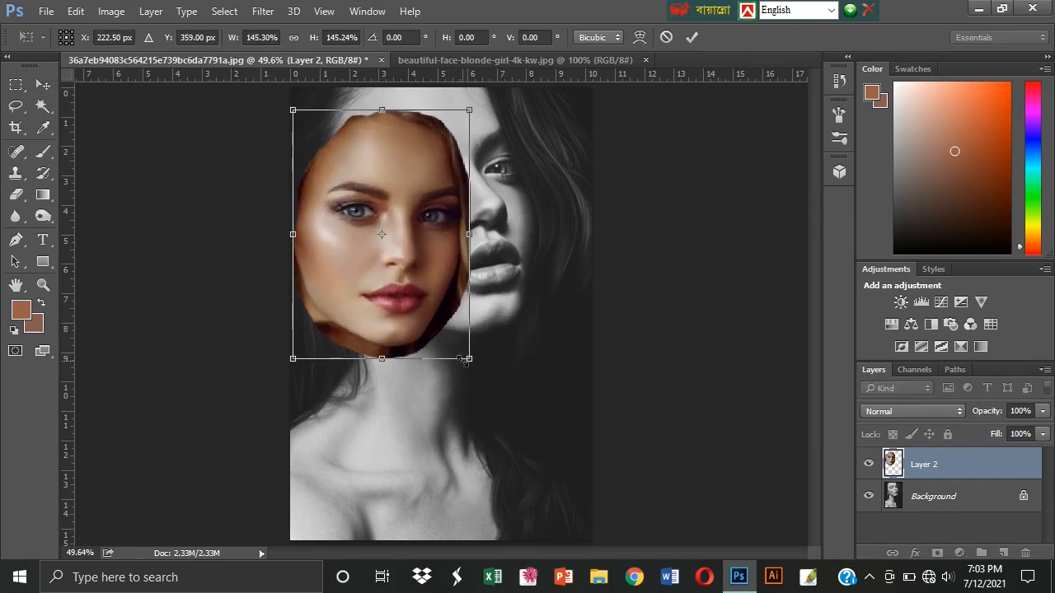
key(Return)
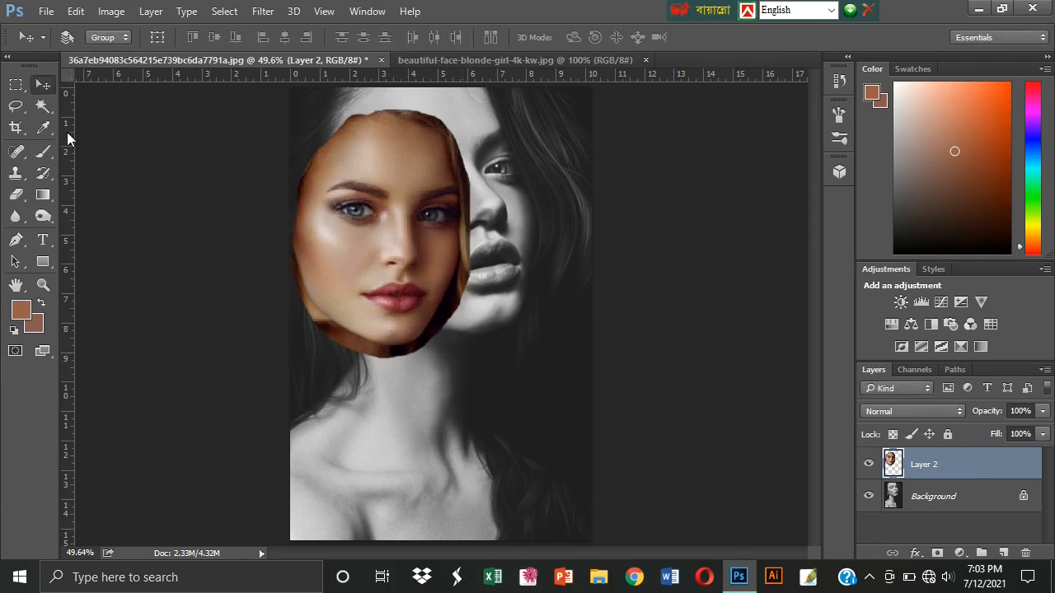
Choose the hard round brush preset with 100% hardness for the Brush tool
click(43, 153)
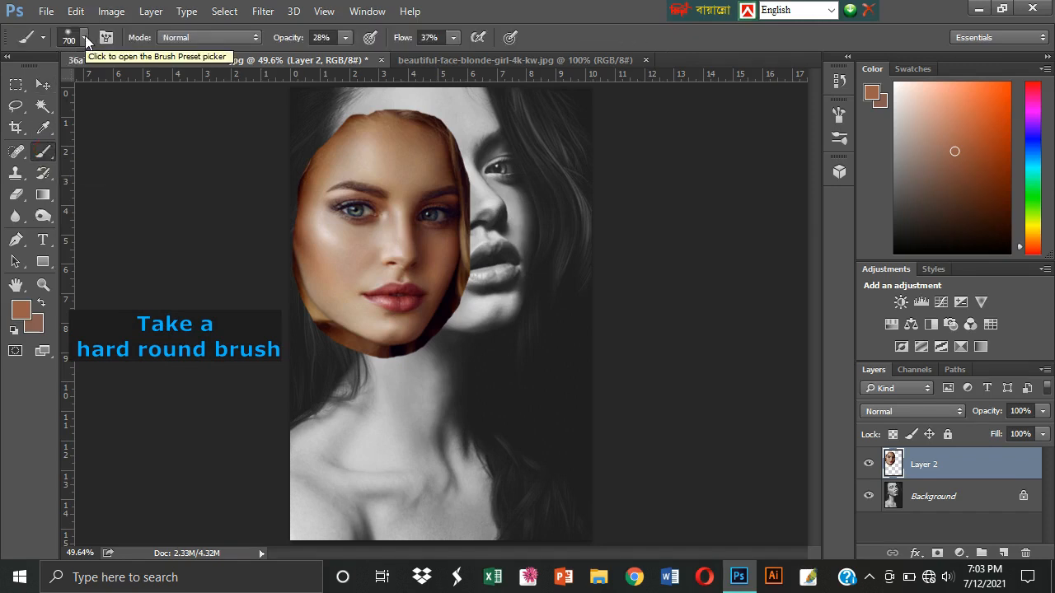
click(84, 37)
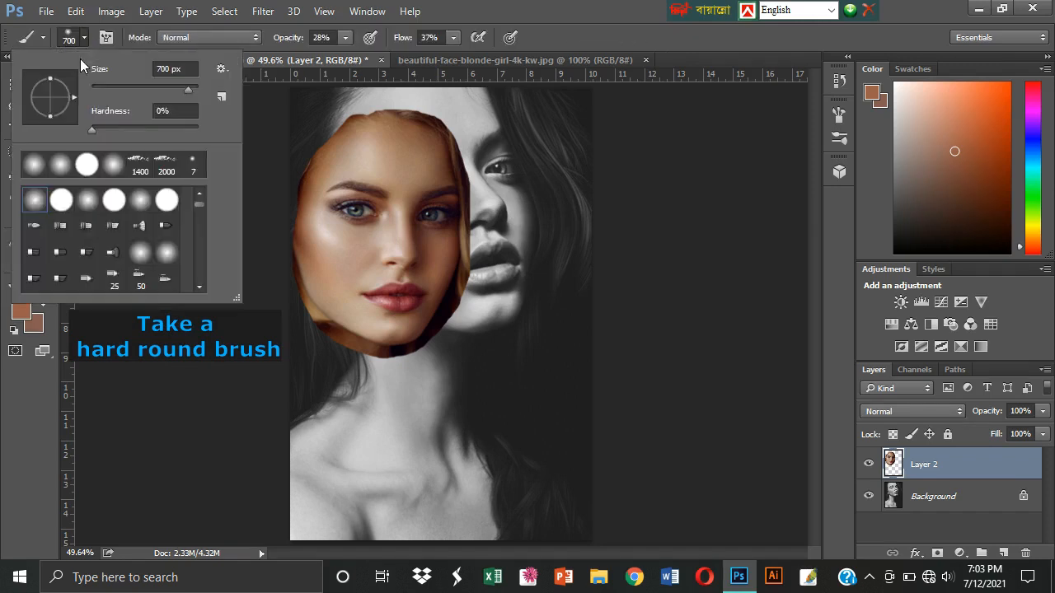
click(62, 202)
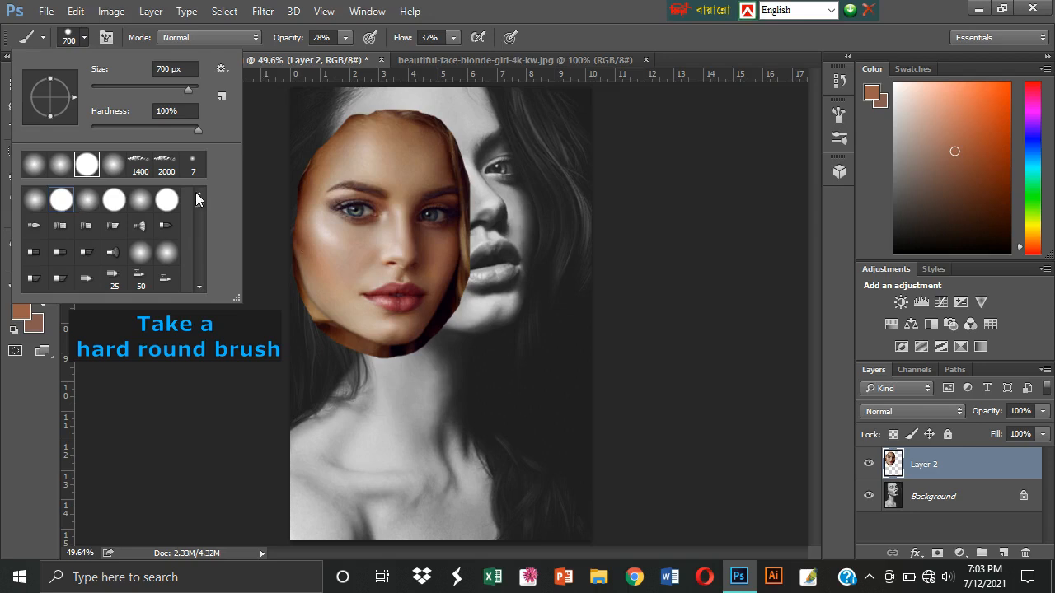
click(489, 14)
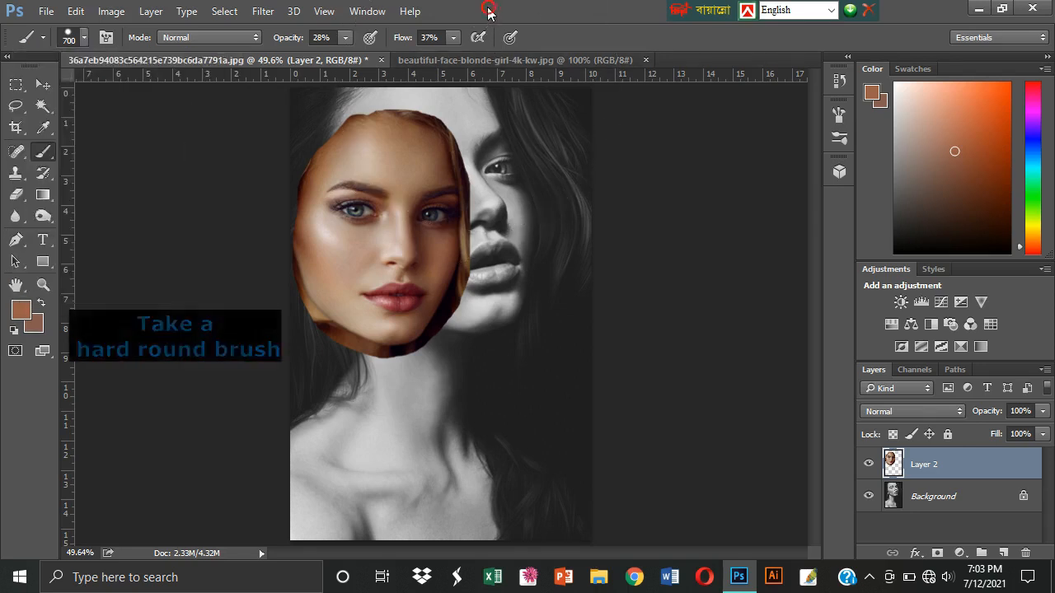
Set the Eyedropper tool to a 5 by 5 Average sample size, sampling All Layers
click(49, 123)
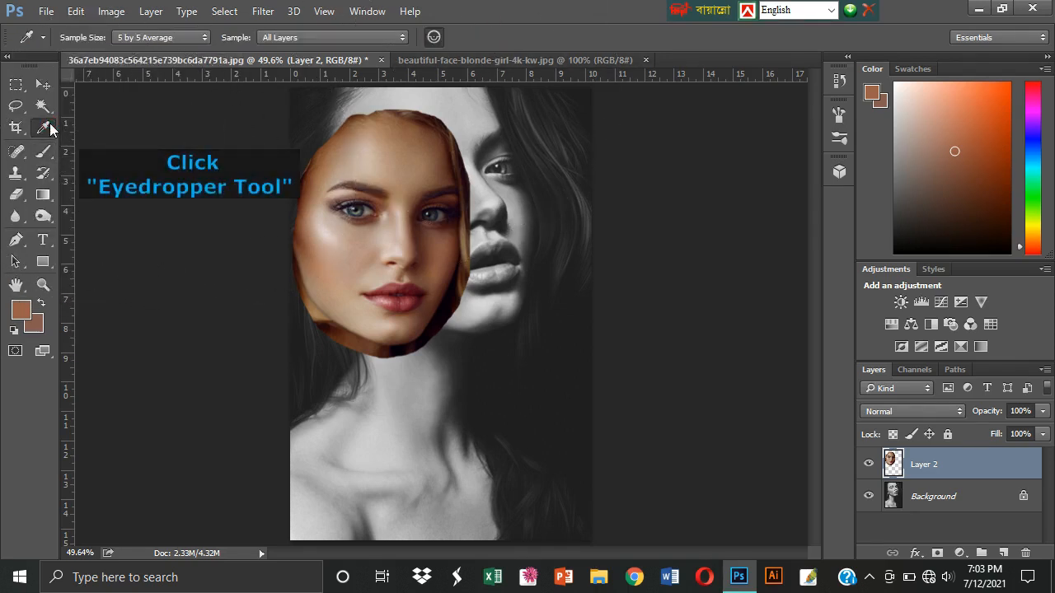
click(199, 38)
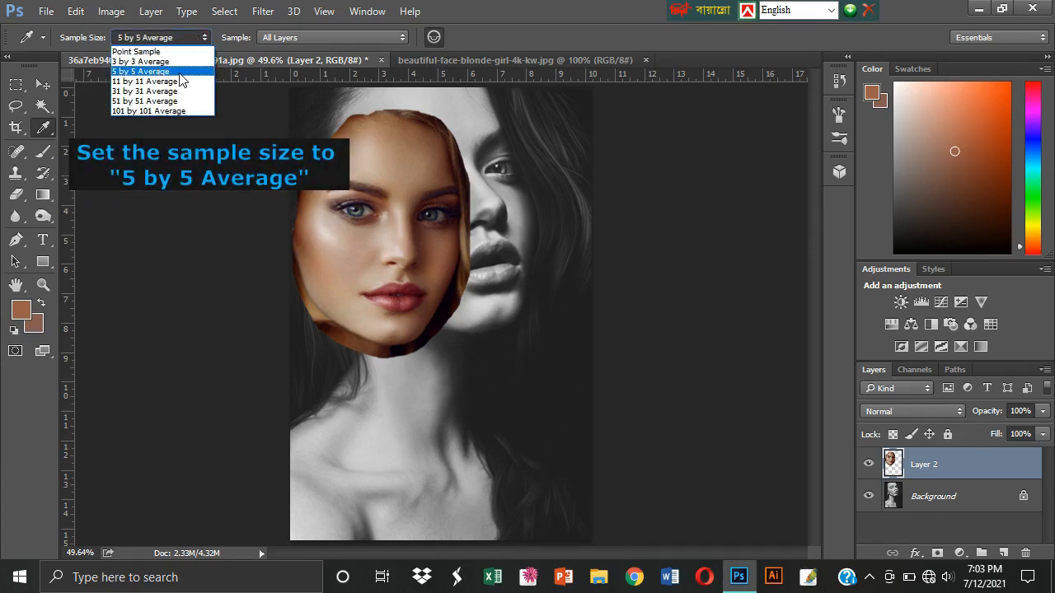
click(185, 73)
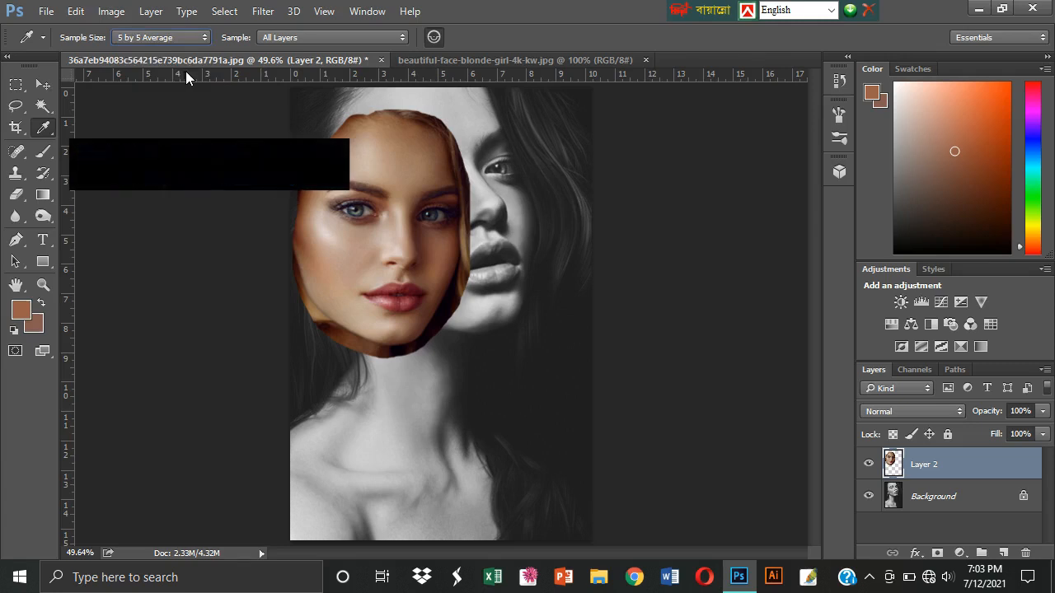
click(345, 37)
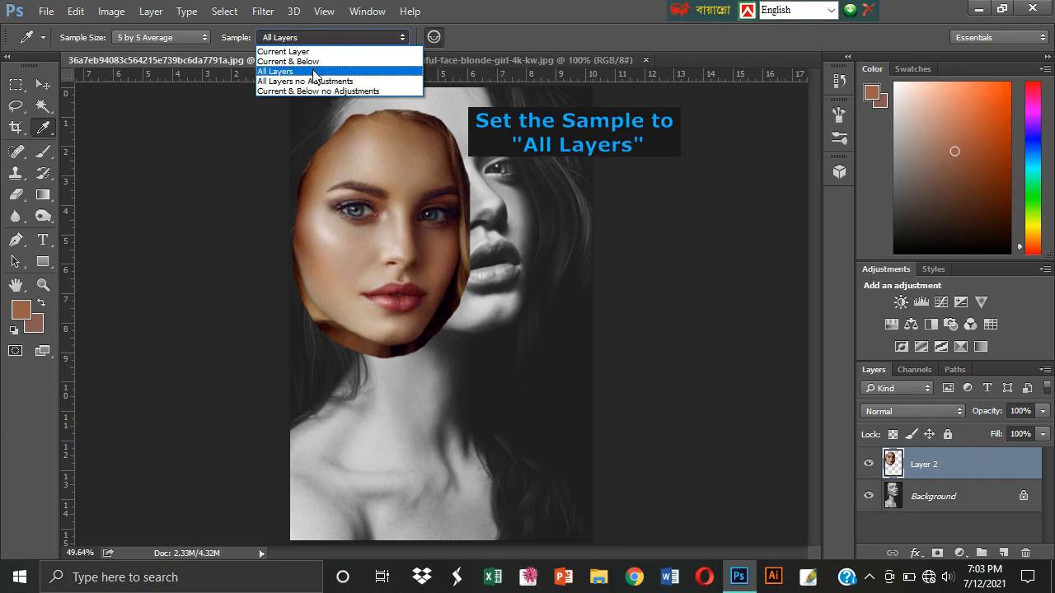
click(315, 72)
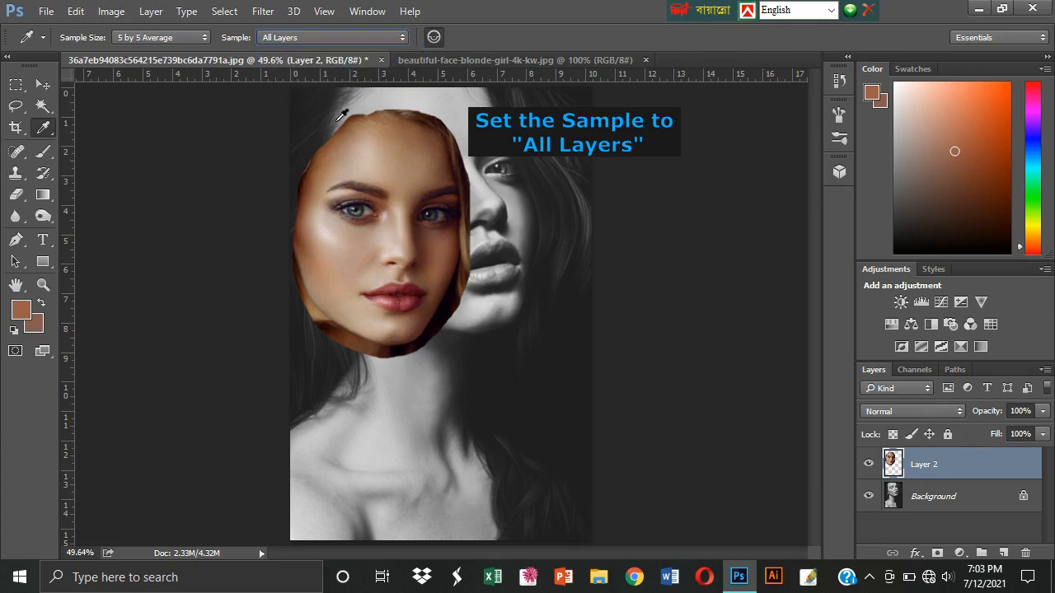
Return to the Brush tool and reduce the brush size to 60 px
click(44, 154)
key(bracketleft)
key(bracketleft)
key(bracketleft)
key(bracketleft)
key(bracketleft)
key(bracketleft)
key(bracketleft)
key(bracketleft)
key(bracketleft)
key(bracketleft)
key(bracketleft)
key(bracketleft)
key(bracketleft)
key(bracketleft)
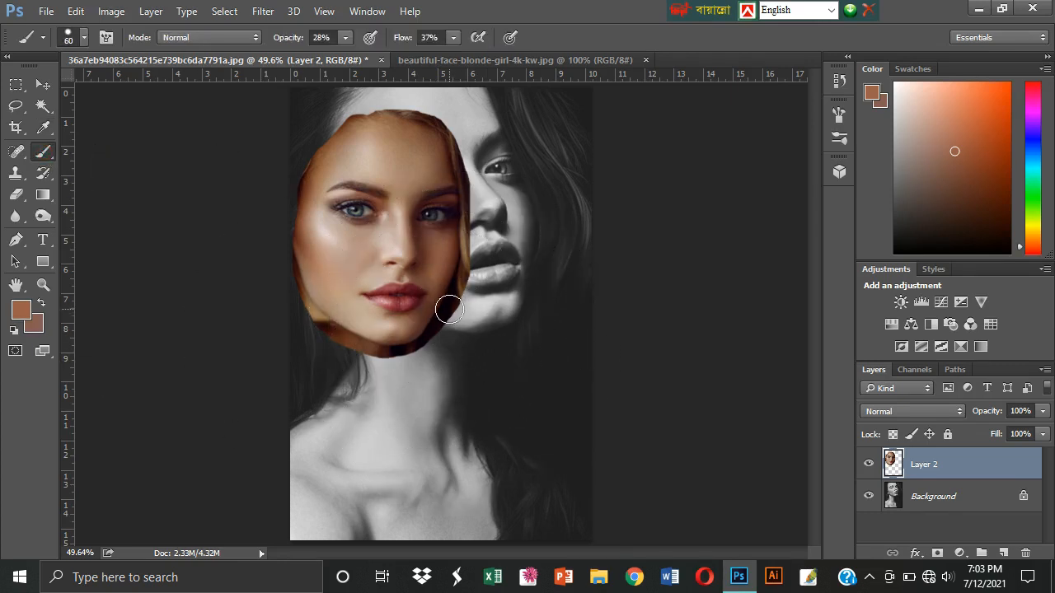
Sample a pale pink highlight from the reference face's skin as the foreground color
drag(423, 265, 443, 304)
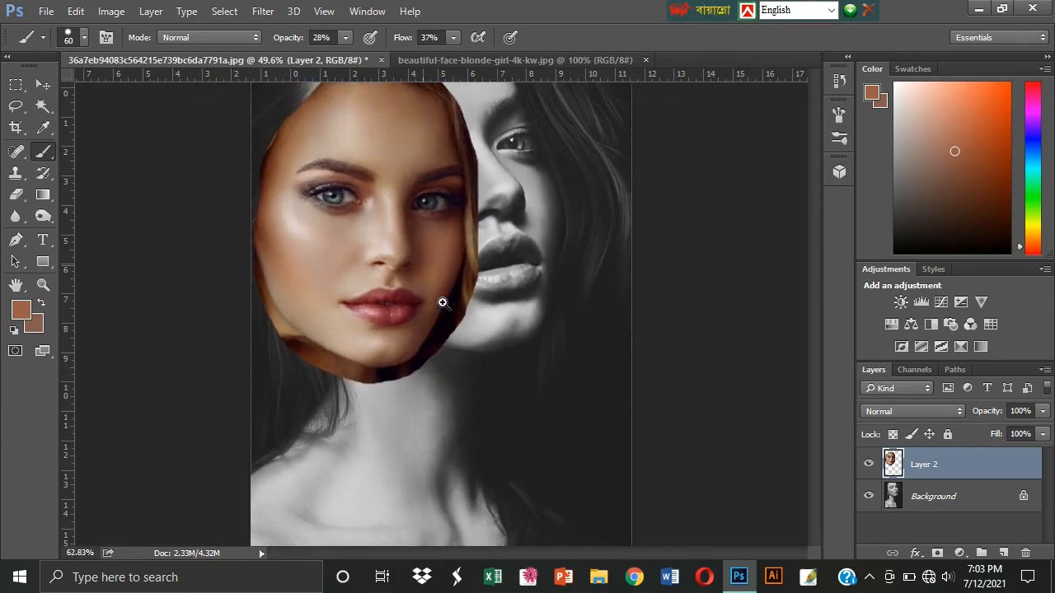
key(bracketleft)
key(bracketleft)
key(bracketleft)
key(bracketleft)
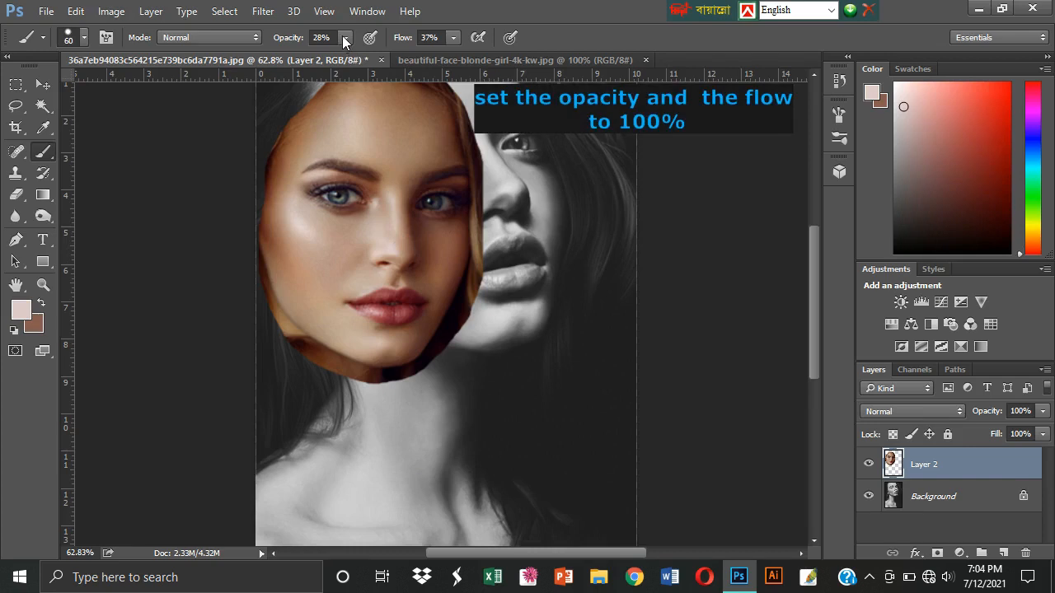
Set the brush opacity and flow to 100%
click(344, 38)
drag(344, 55, 412, 60)
click(453, 38)
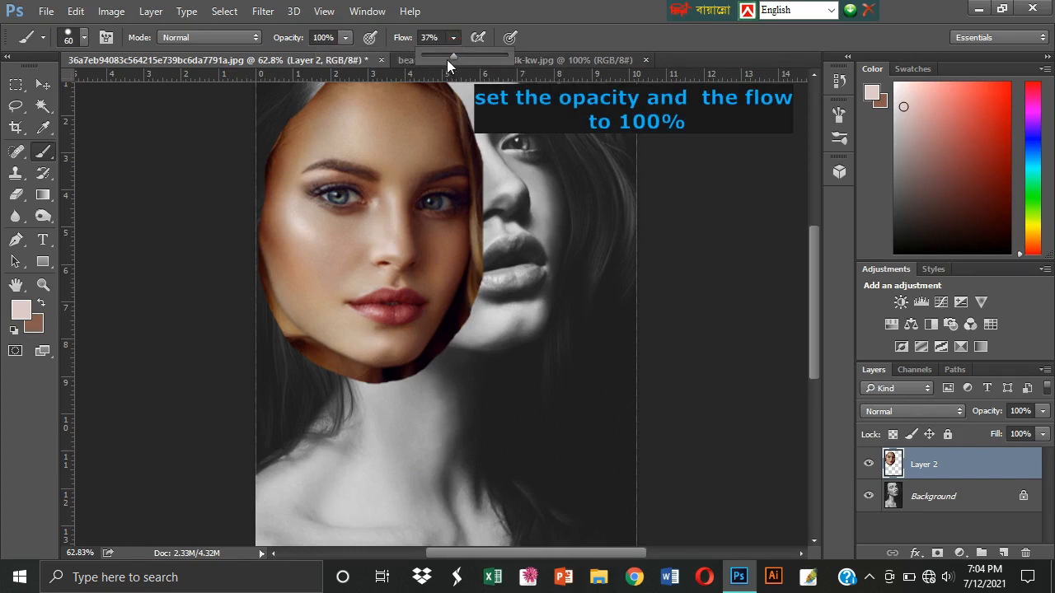
drag(453, 56, 514, 61)
Paint a short horizontal swatch of the sampled pale pink beside the neck, below the portrait's chin
mouse_move(464, 399)
mouse_down()
mouse_move(584, 398)
mouse_move(465, 399)
mouse_up()
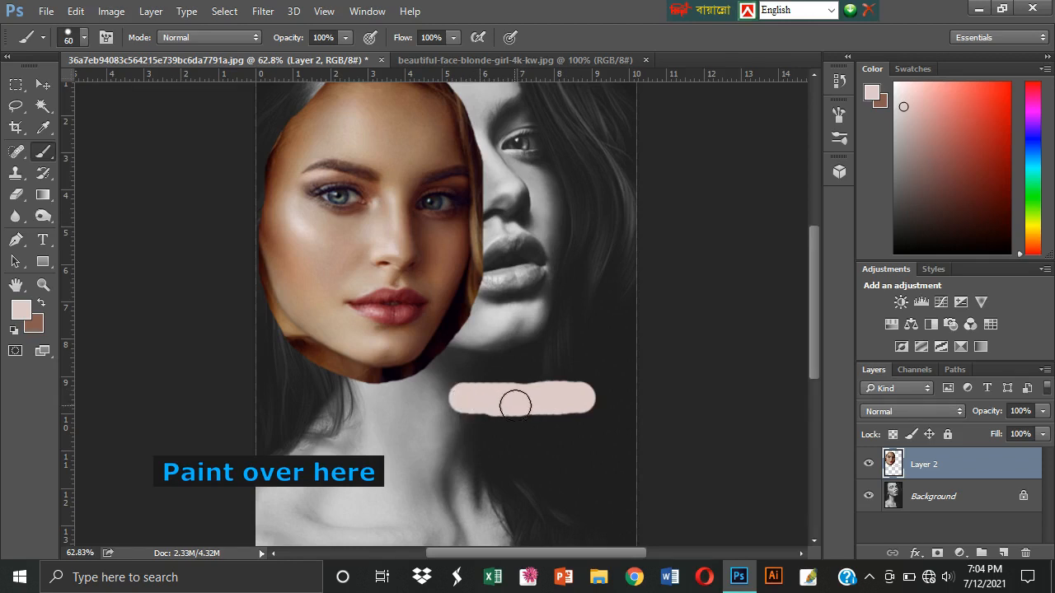
mouse_move(558, 457)
mouse_down()
mouse_move(556, 384)
mouse_move(558, 410)
mouse_up()
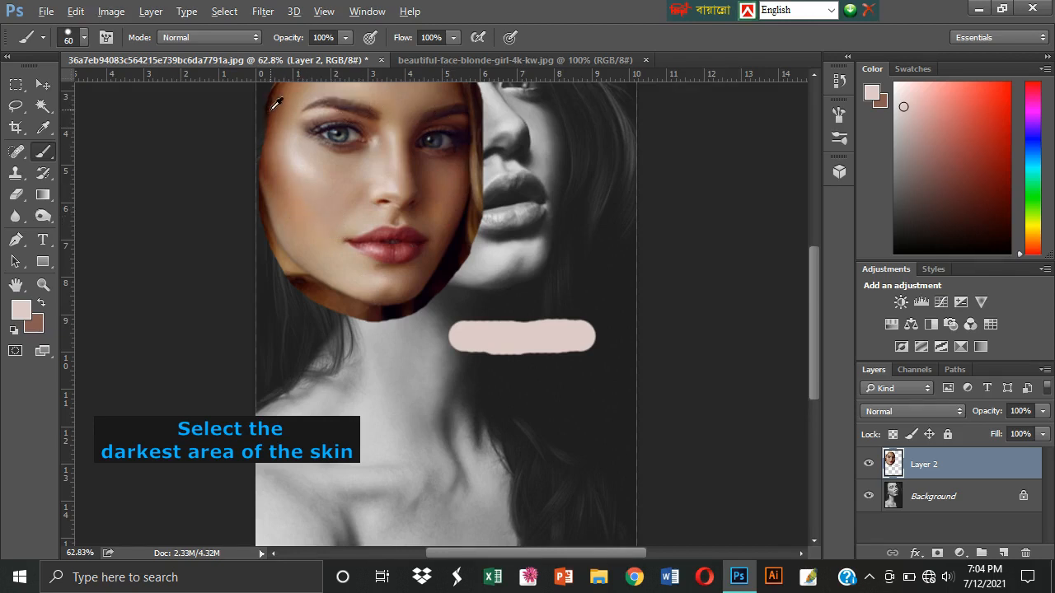
Sample a dark reddish-brown from the shadowed edge of the reference face and paint a horizontal swatch well below the pale pink one
alt+click(267, 163)
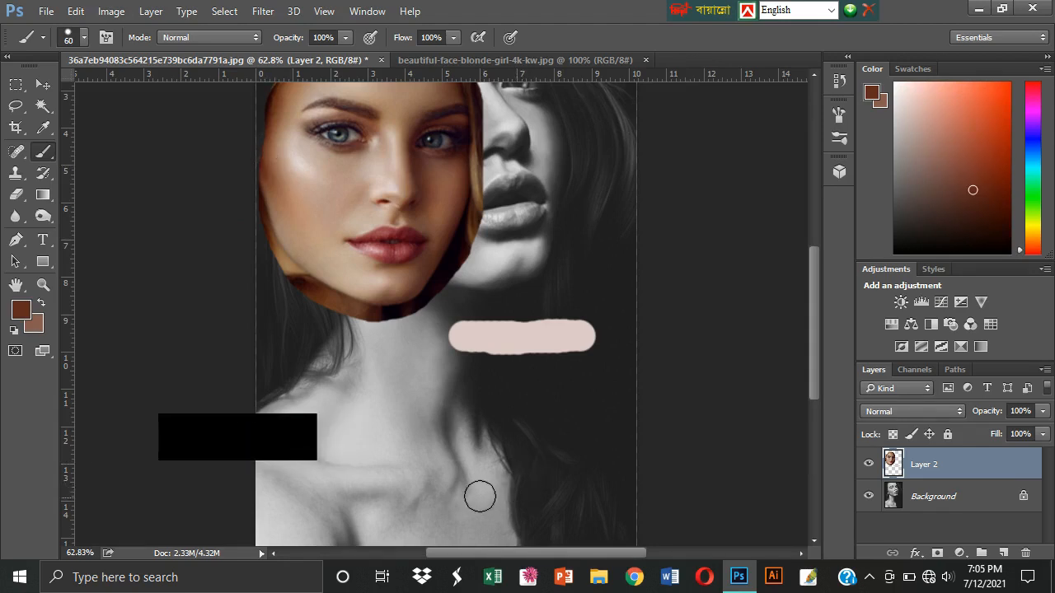
mouse_move(456, 486)
mouse_down()
mouse_move(585, 483)
mouse_move(580, 472)
mouse_move(455, 473)
mouse_move(555, 477)
mouse_move(466, 474)
mouse_move(533, 478)
mouse_up()
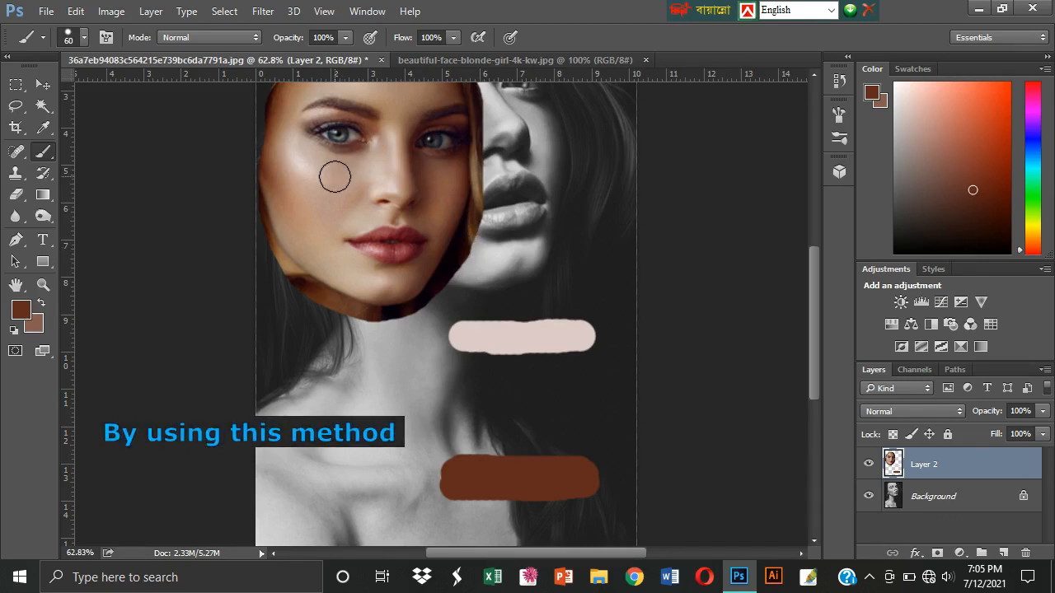
Sample a beige midtone from the reference face's cheek and paint it as a swatch directly beneath the pale pink one
key(alt)
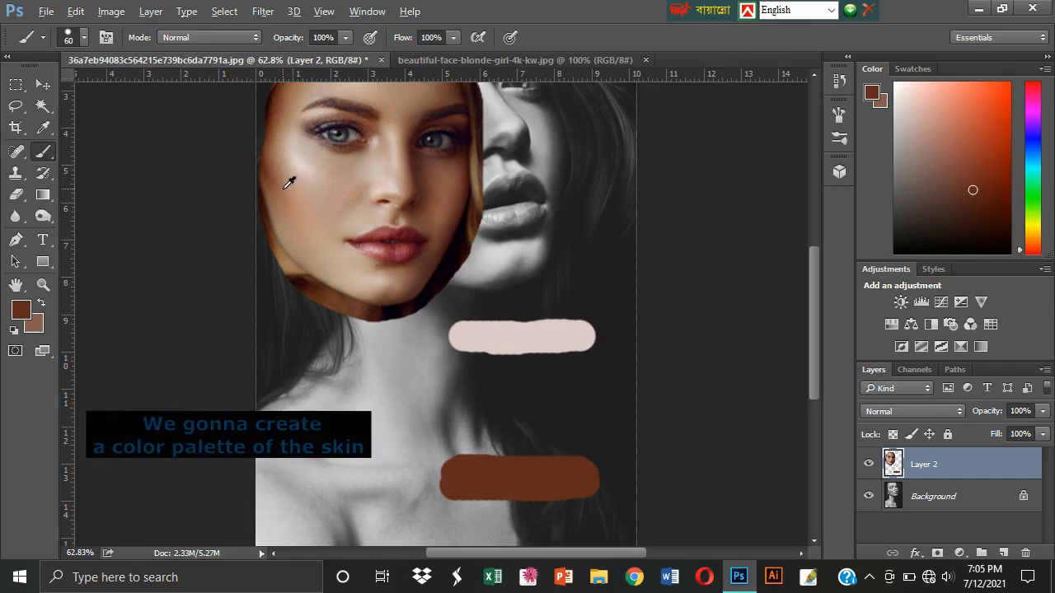
alt+click(353, 189)
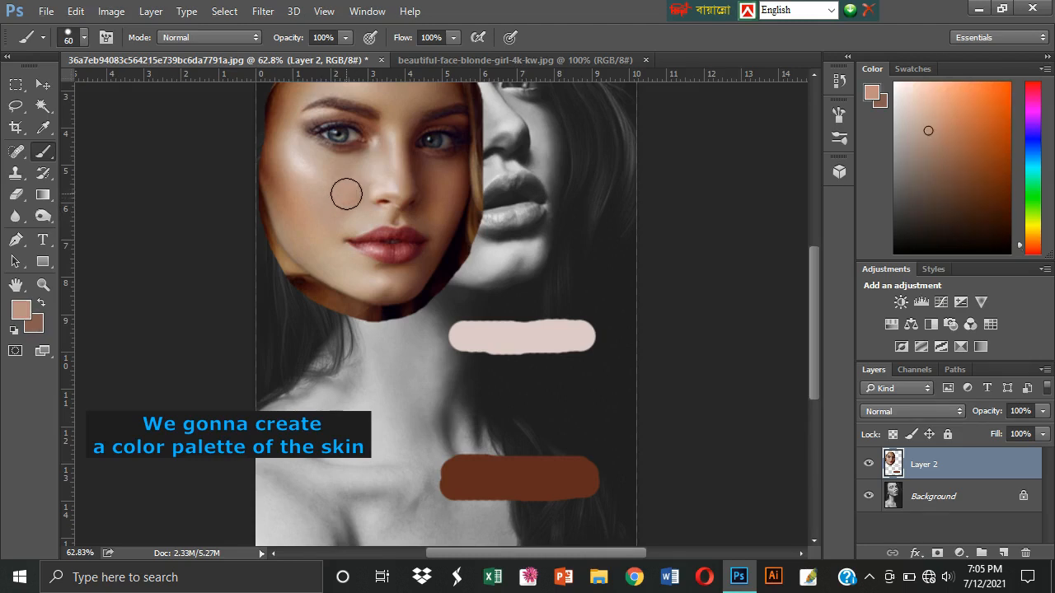
mouse_move(458, 364)
mouse_down()
mouse_move(579, 362)
mouse_move(580, 374)
mouse_move(476, 370)
mouse_up()
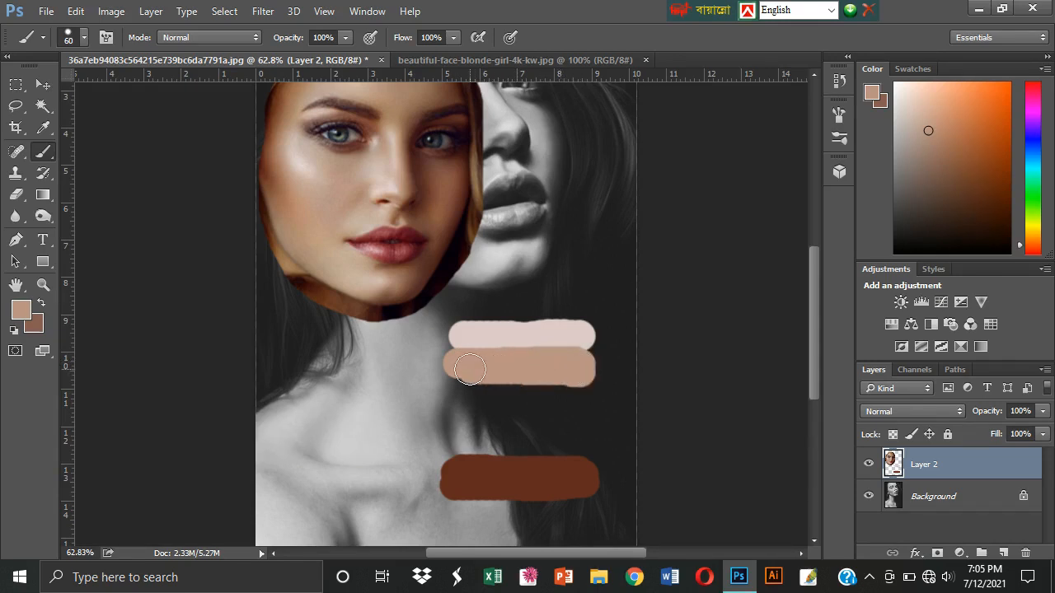
Sample progressively darker skin tones and paint tan, medium-brown and reddish-brown swatches down the stack, plus a darkest brown one at its base
alt+click(295, 205)
mouse_move(465, 381)
mouse_down()
mouse_move(518, 398)
mouse_move(453, 400)
mouse_move(560, 429)
mouse_move(468, 444)
mouse_move(573, 457)
mouse_move(459, 476)
mouse_move(581, 504)
mouse_move(468, 514)
mouse_up()
alt+click(277, 189)
alt+click(431, 191)
alt+click(315, 274)
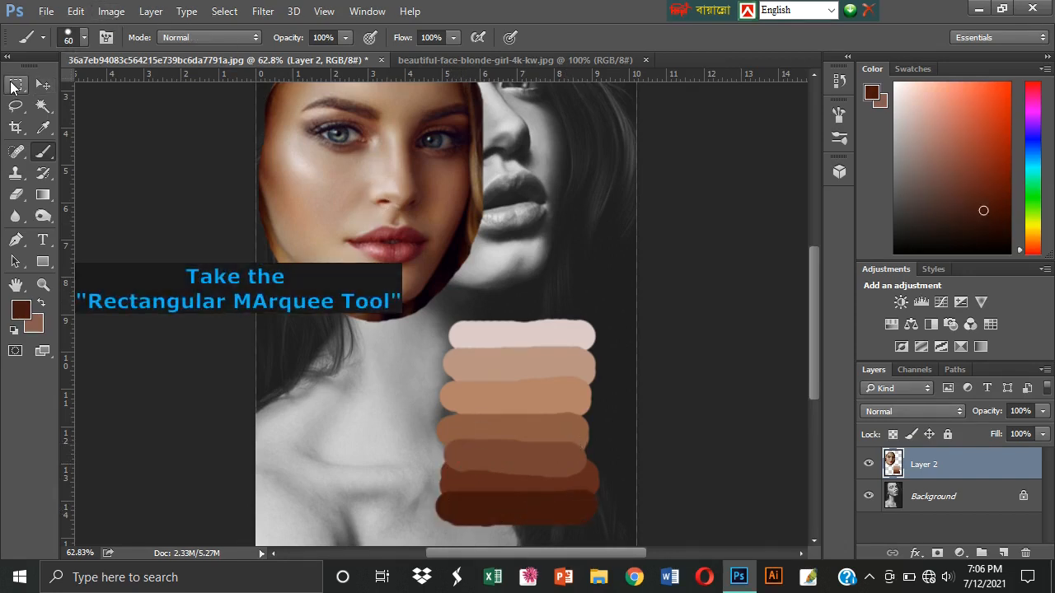
Copy a rectangular block about 2.64 by 5.35 in from the stacked swatches onto a new layer, and delete Layer 2
click(14, 86)
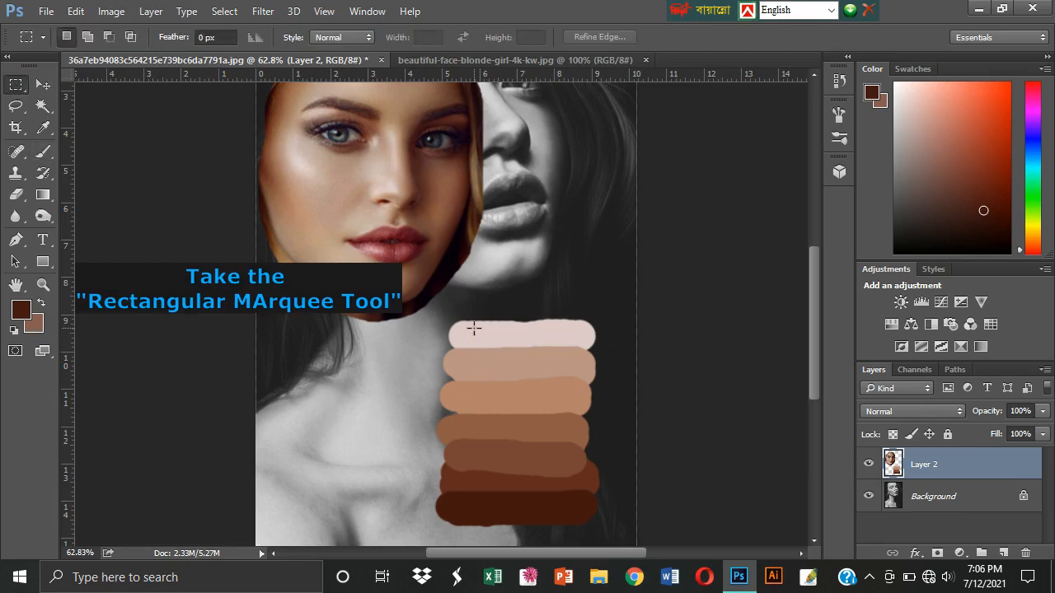
drag(473, 323, 571, 520)
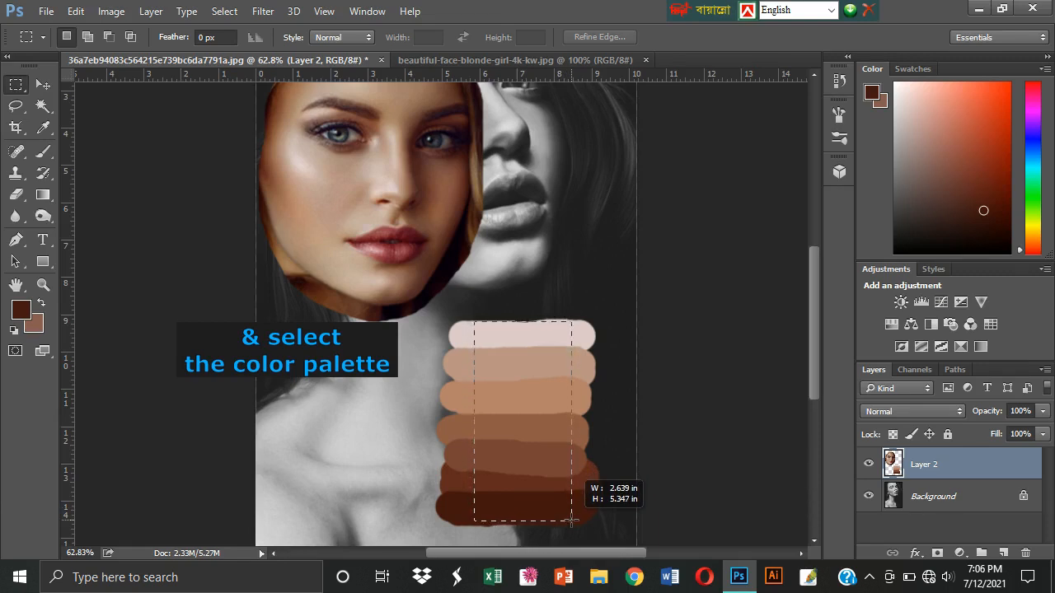
drag(571, 521, 572, 522)
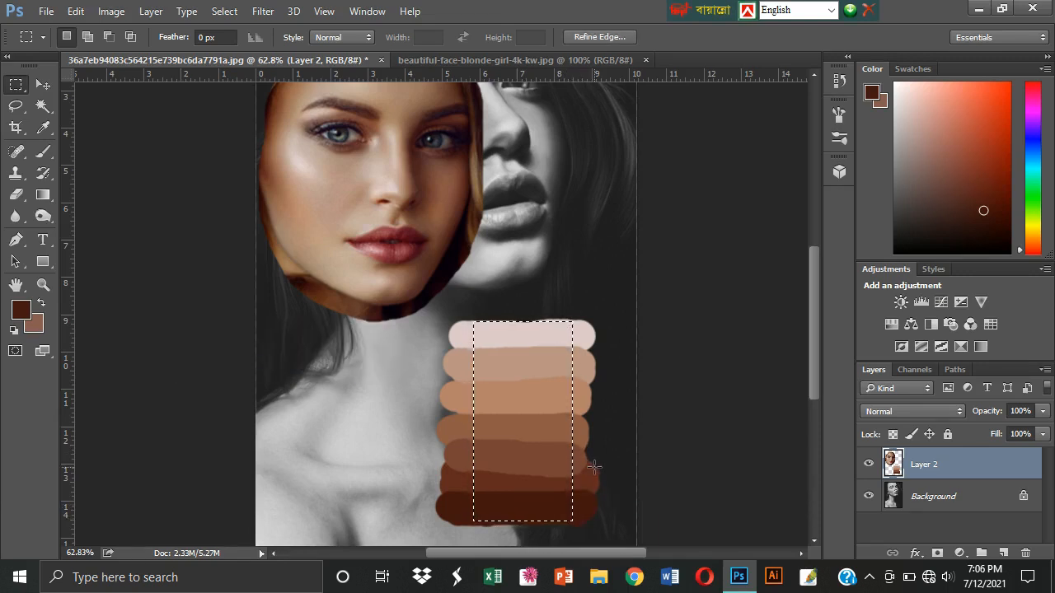
key(ctrl+j)
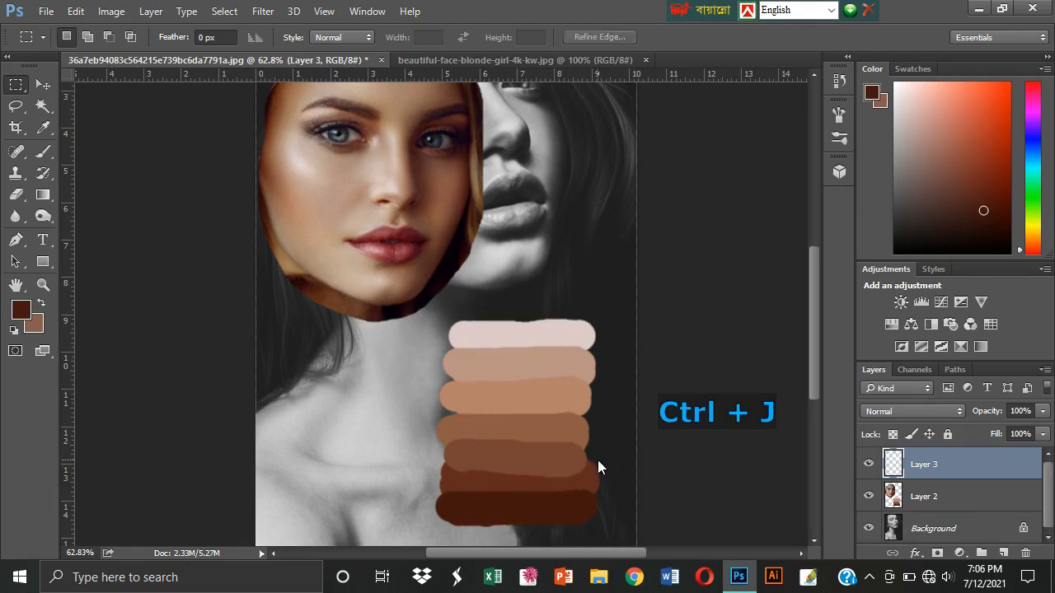
click(929, 500)
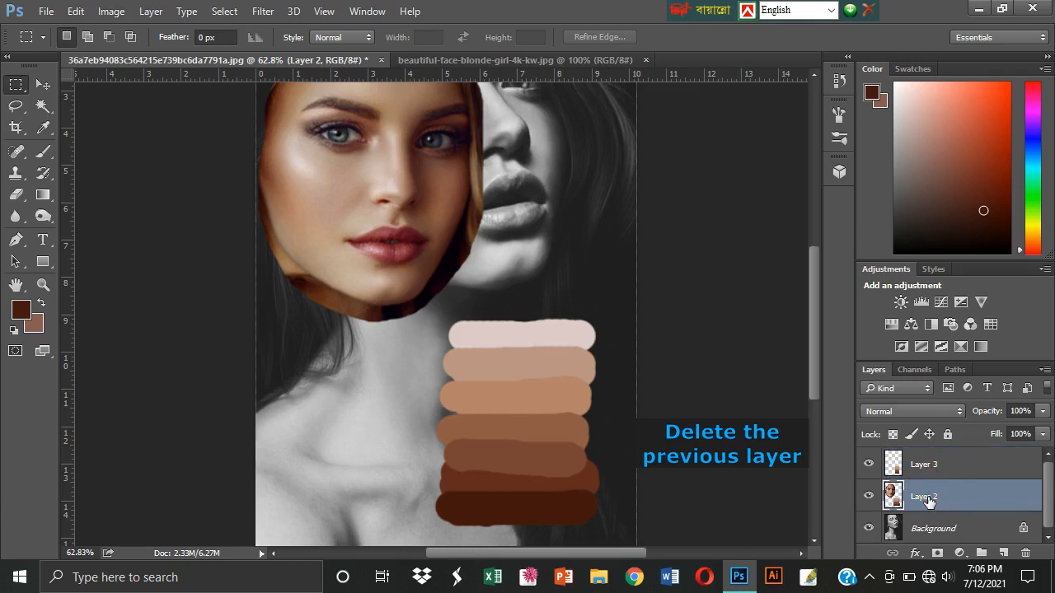
key(Delete)
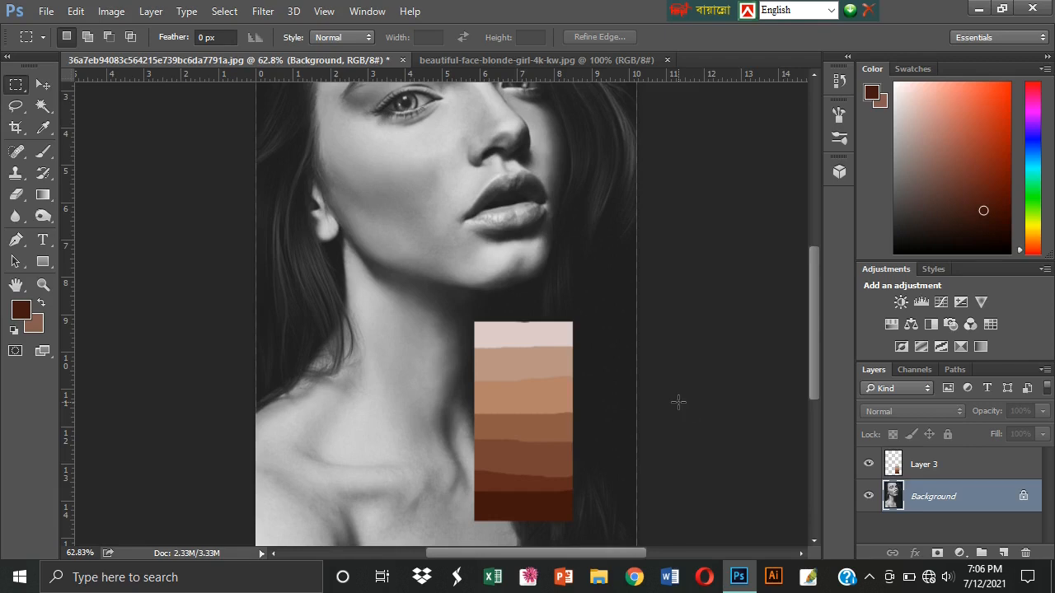
Scale the palette on Layer 3 to about 61% and move it to the portrait's lower-right corner
key(ctrl+minus)
key(ctrl+minus)
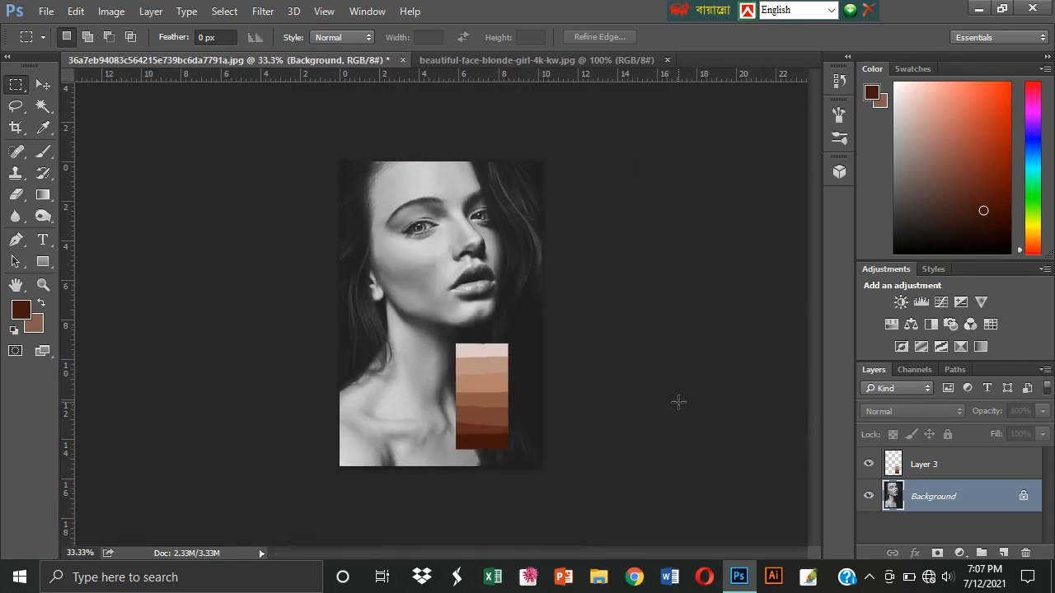
click(952, 471)
key(ctrl+t)
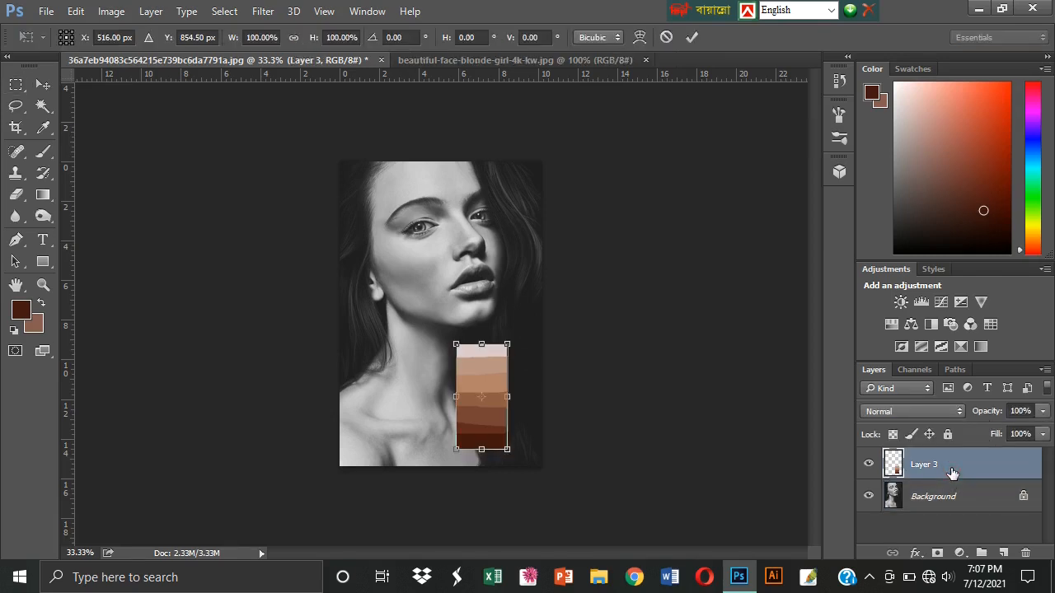
drag(458, 349, 462, 366)
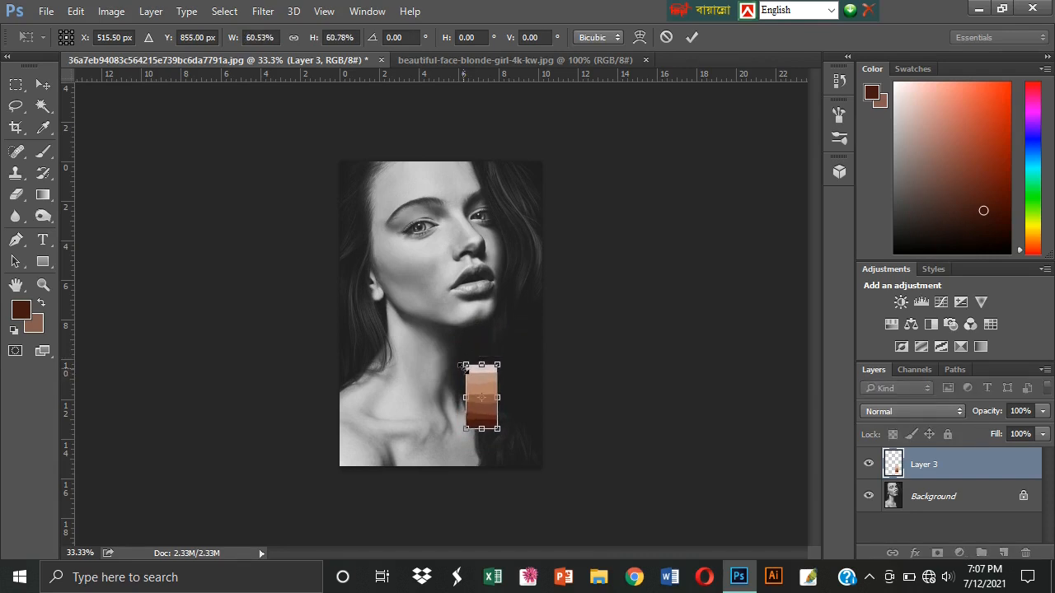
key(Return)
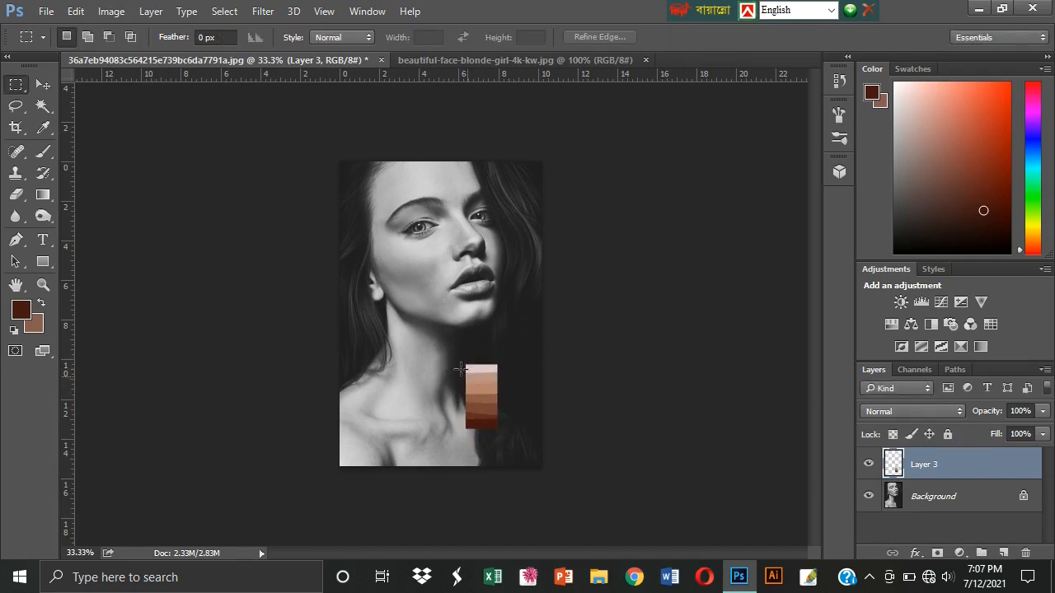
click(42, 84)
drag(468, 407, 516, 417)
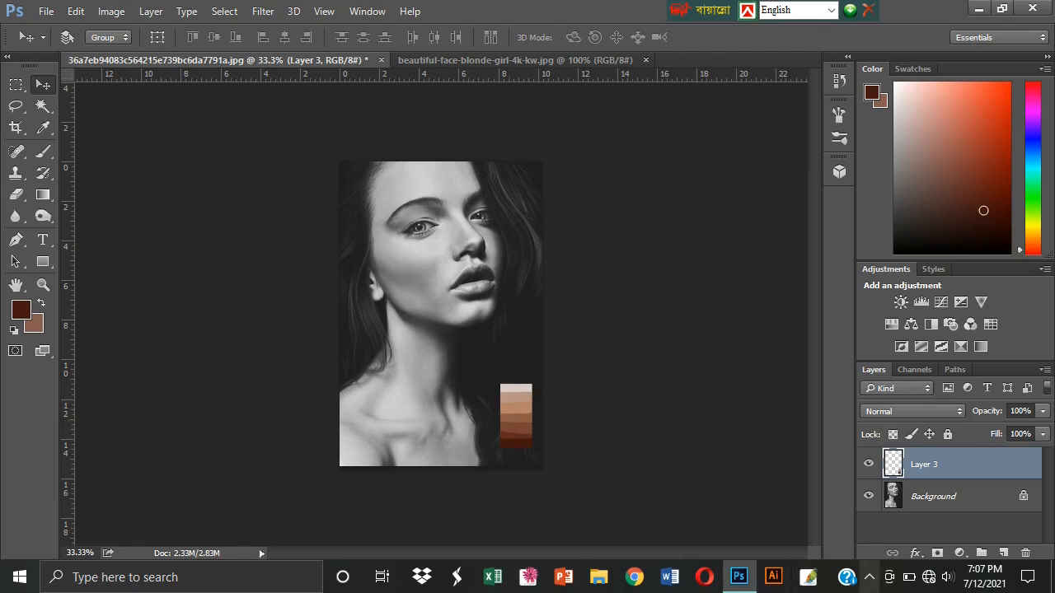
click(869, 578)
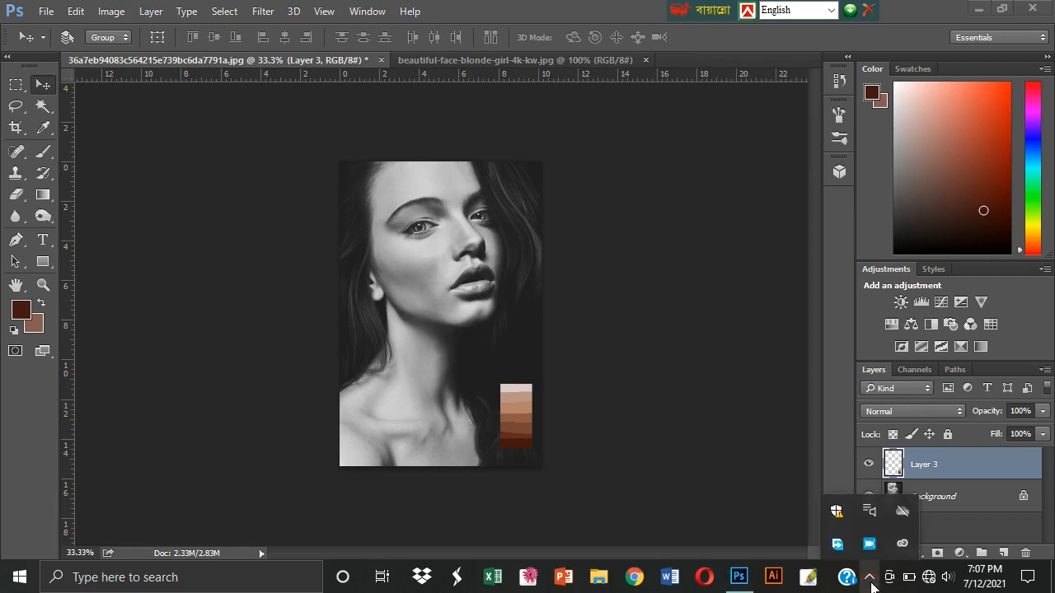
click(870, 577)
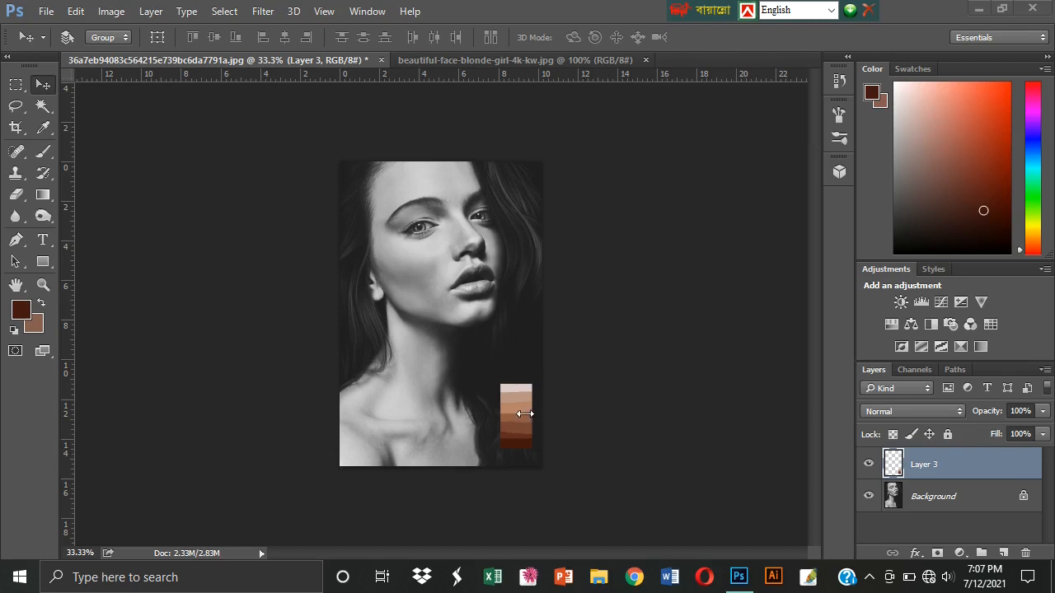
Add a Gradient Map adjustment layer directly above the Background layer
click(931, 501)
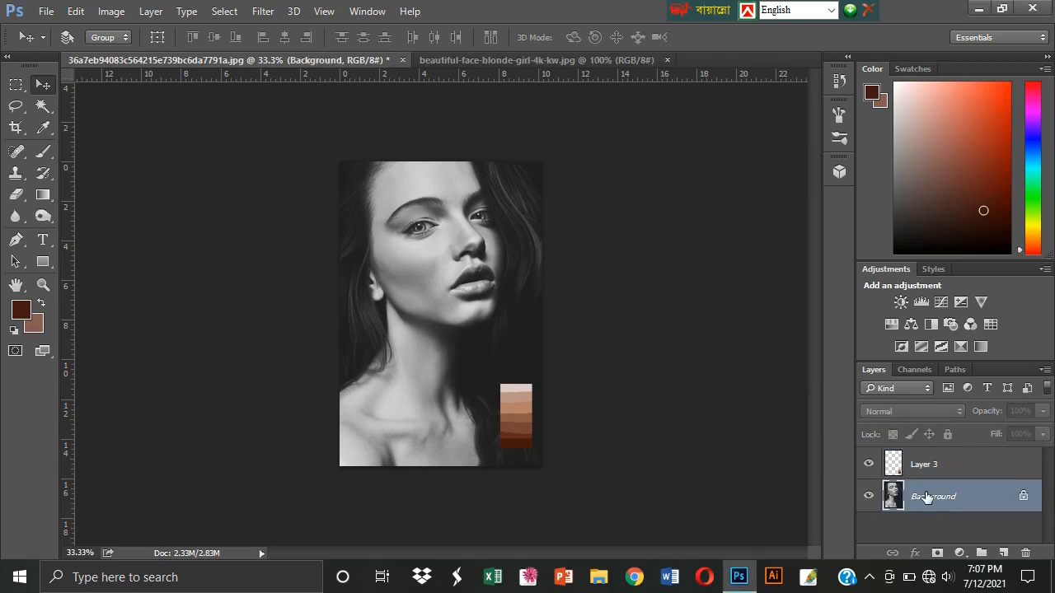
click(959, 553)
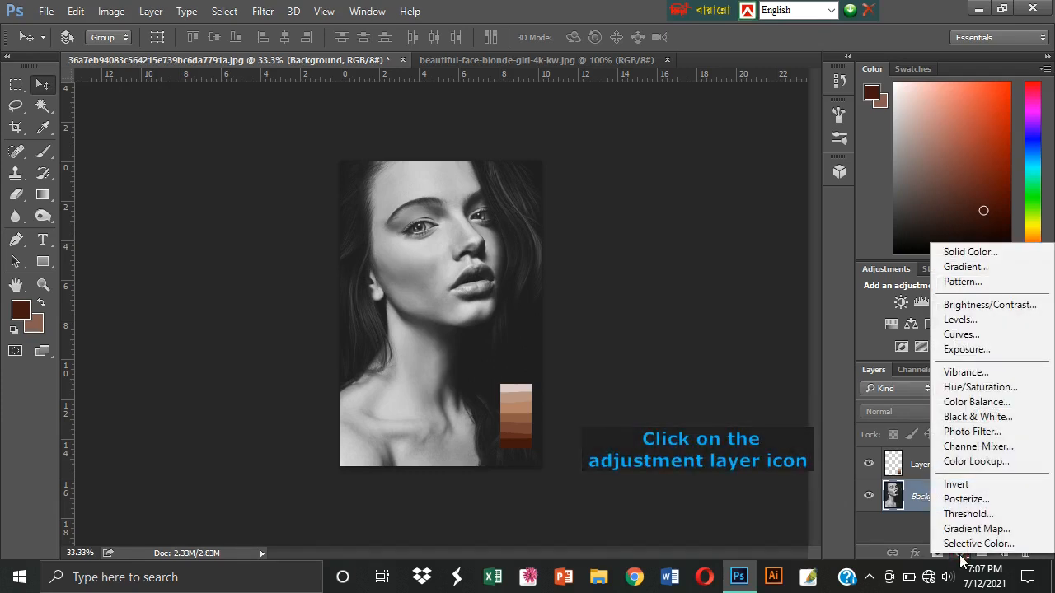
click(1026, 531)
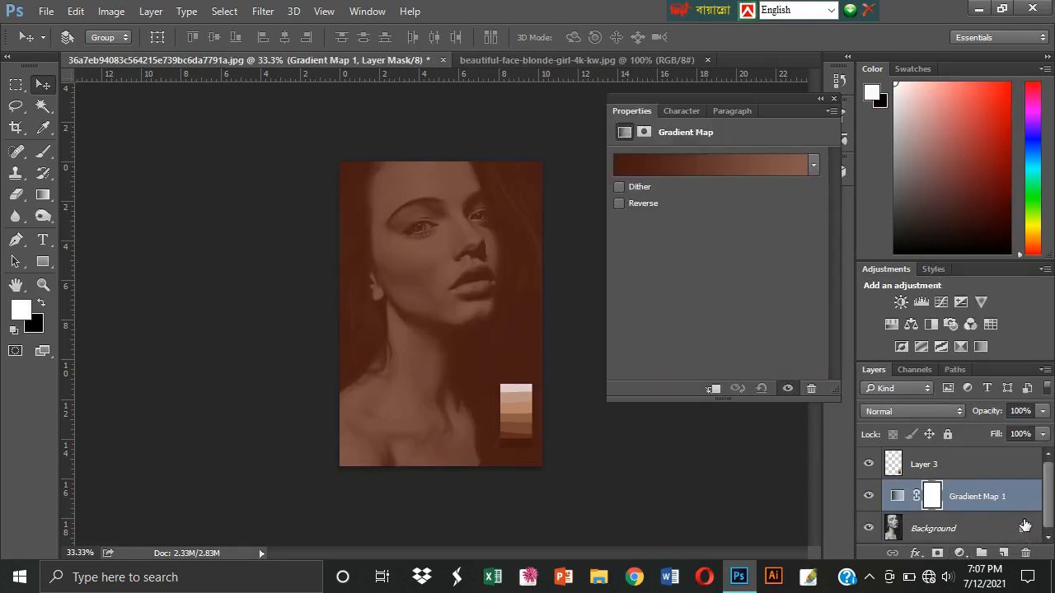
click(714, 166)
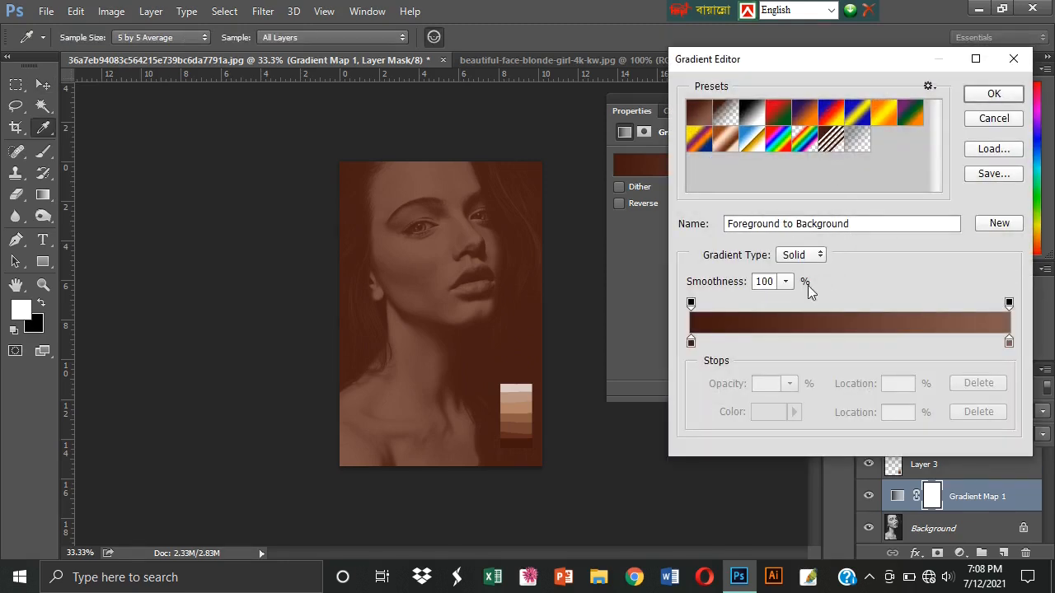
drag(891, 64, 815, 69)
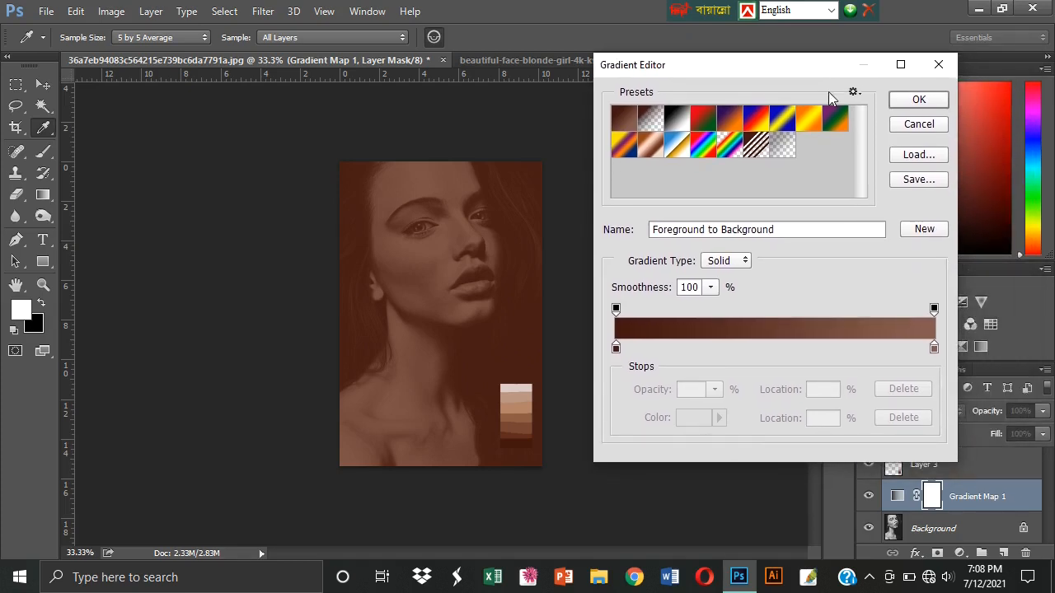
click(938, 63)
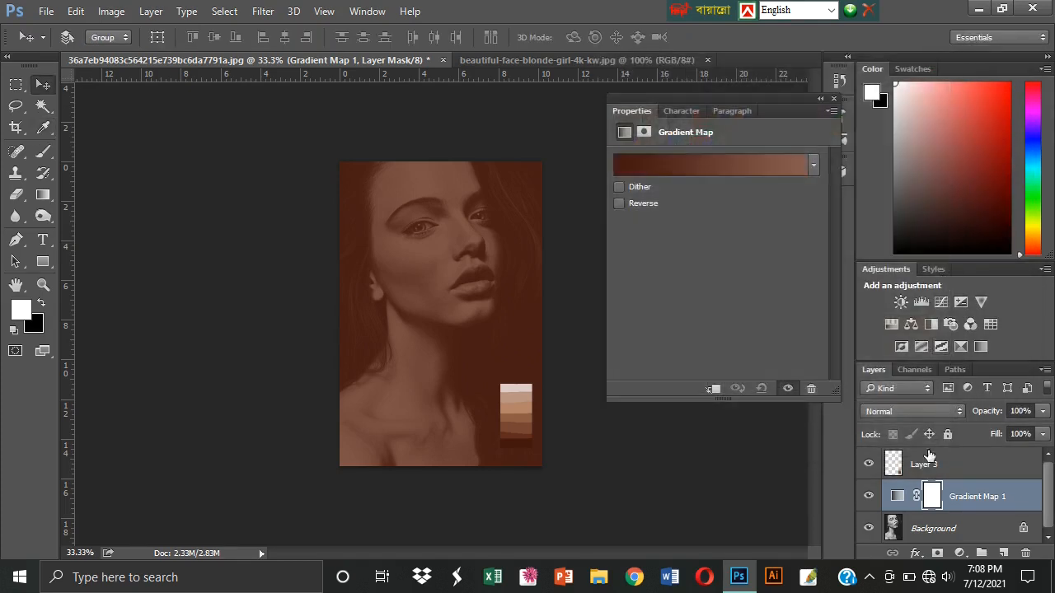
Open the Gradient Map's gradient for editing and color its 100% stop with the pale pink palette swatch
click(896, 497)
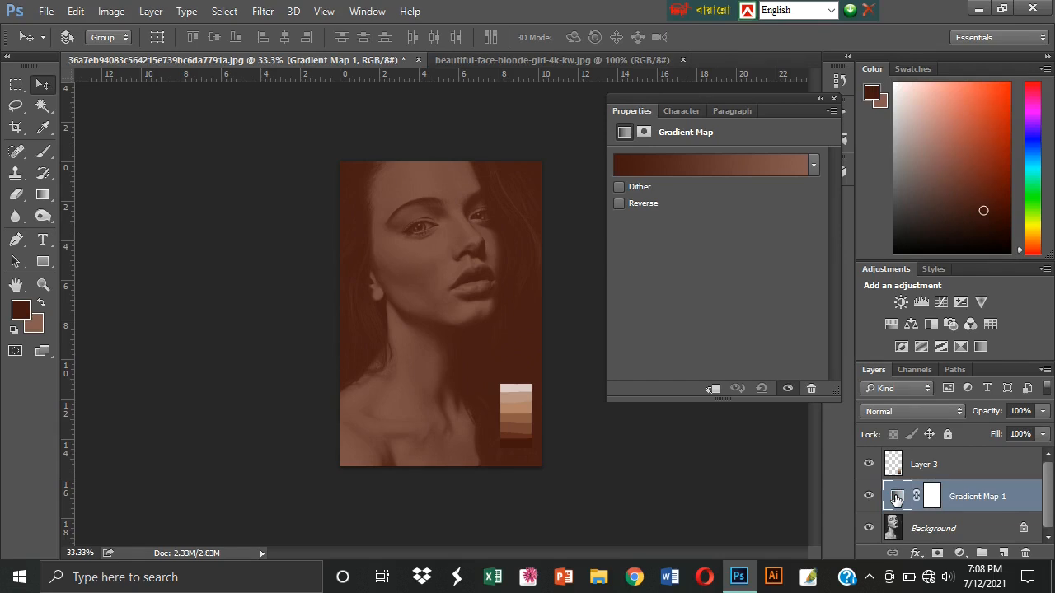
click(711, 166)
mouse_move(764, 74)
mouse_down()
mouse_move(783, 85)
mouse_move(780, 74)
mouse_up()
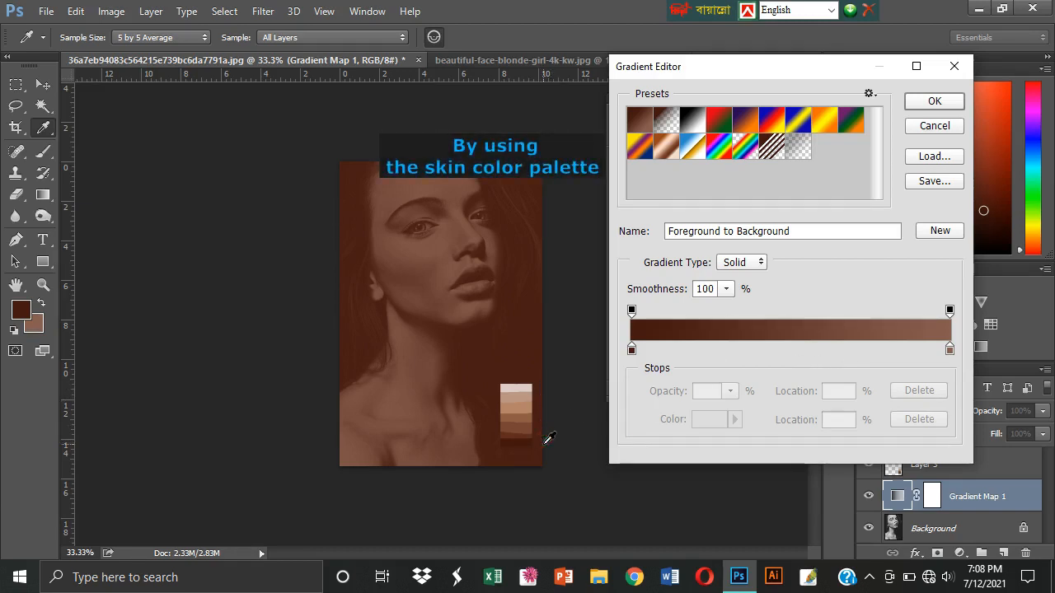
click(949, 350)
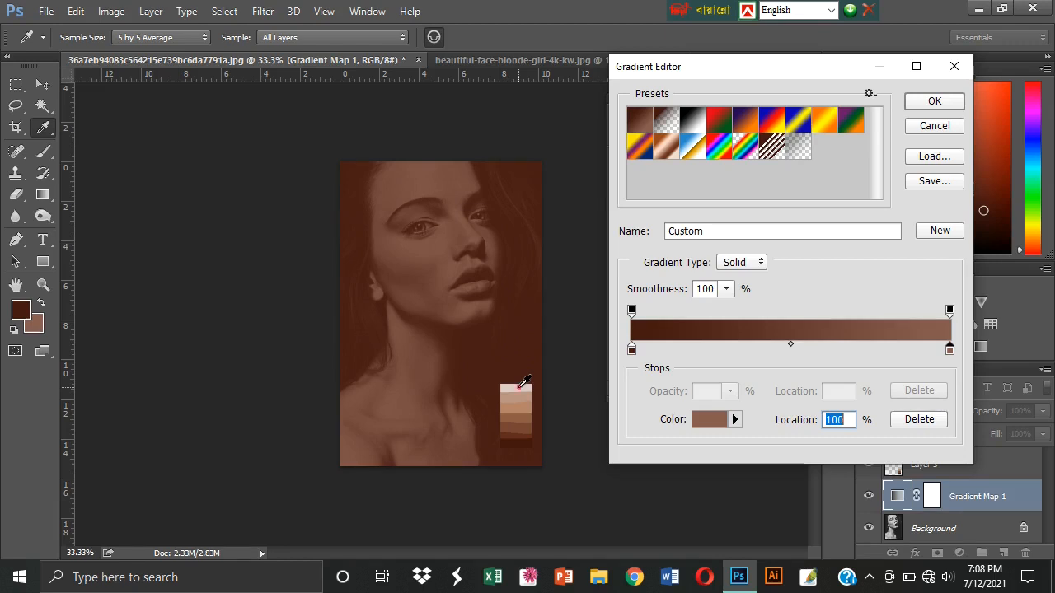
click(520, 387)
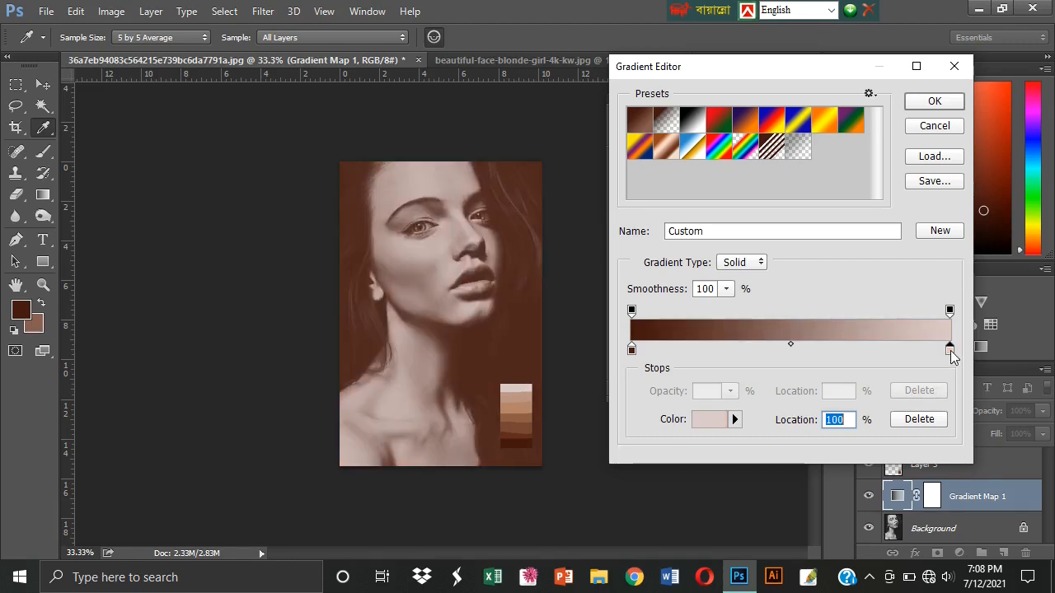
Duplicate the gradient's darkest stop, color the copy with the reddish-brown palette swatch, and place it at 19%
click(631, 351)
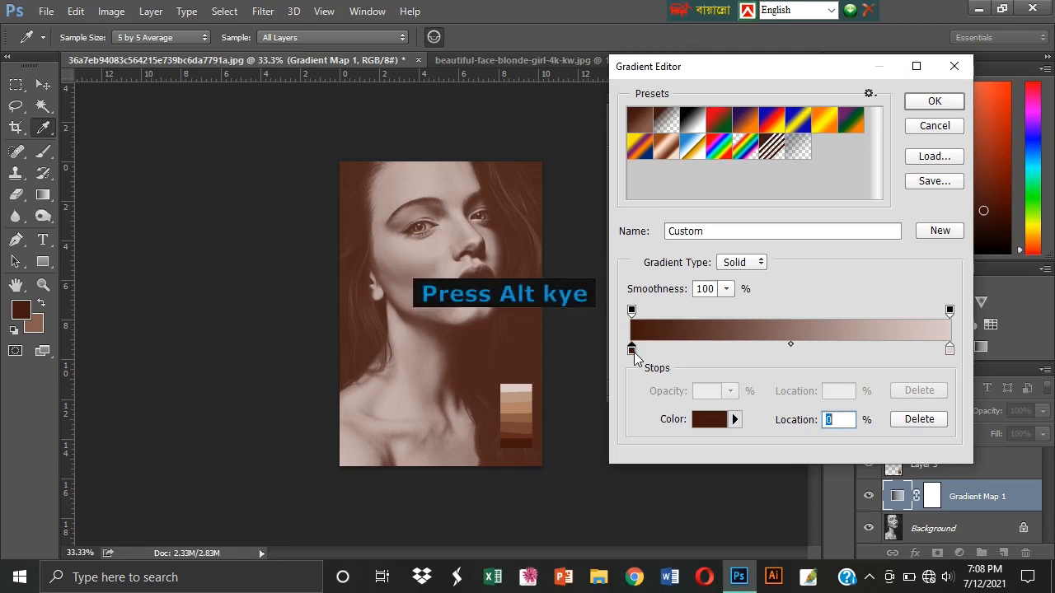
key(alt)
drag(633, 352, 675, 357)
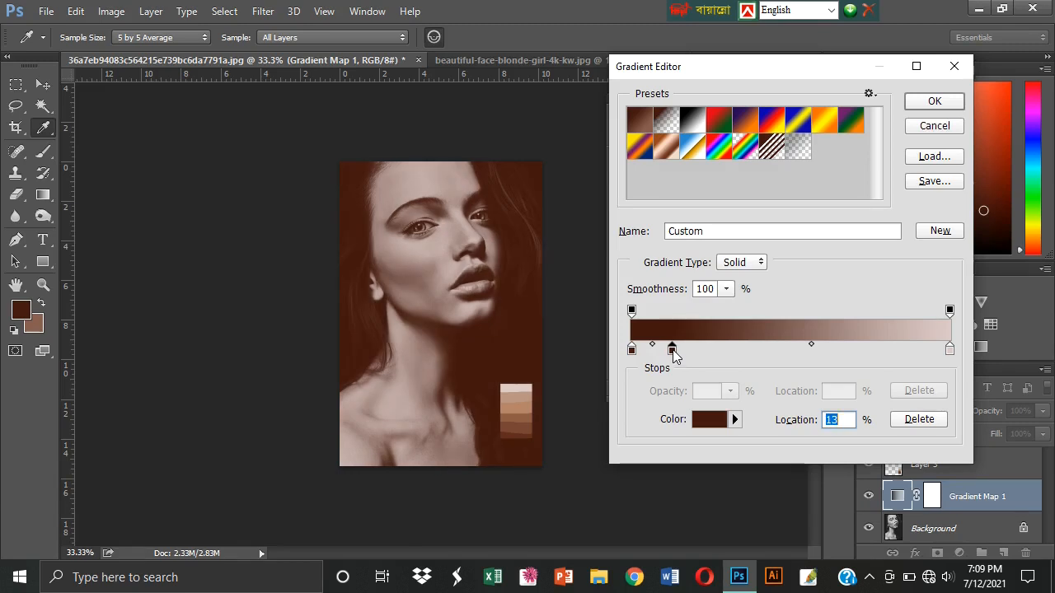
drag(674, 355, 681, 354)
click(524, 424)
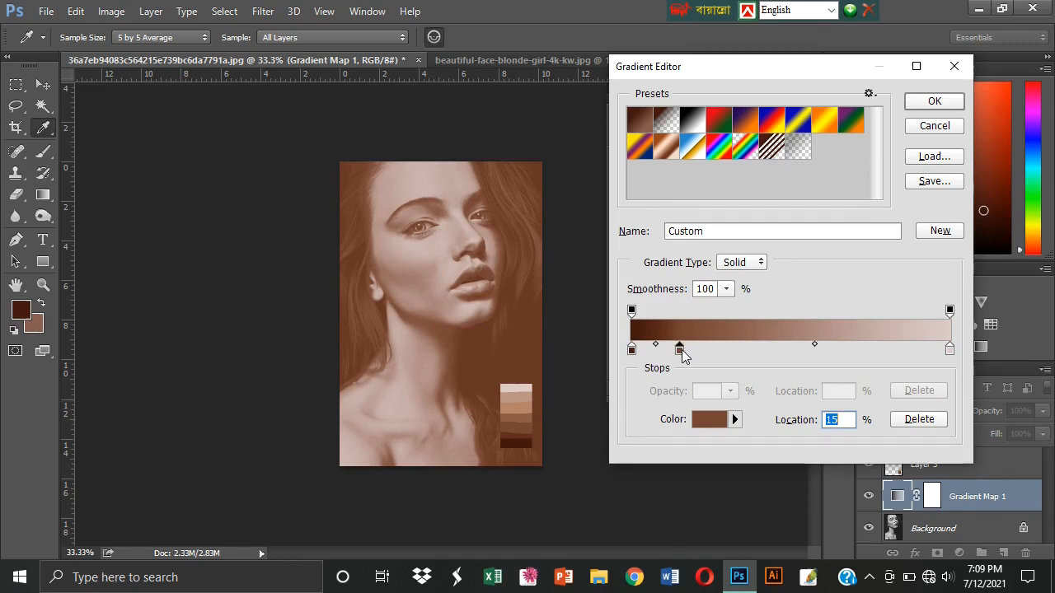
mouse_move(680, 352)
mouse_down()
mouse_move(689, 348)
mouse_move(657, 349)
mouse_move(694, 346)
mouse_move(697, 360)
mouse_up()
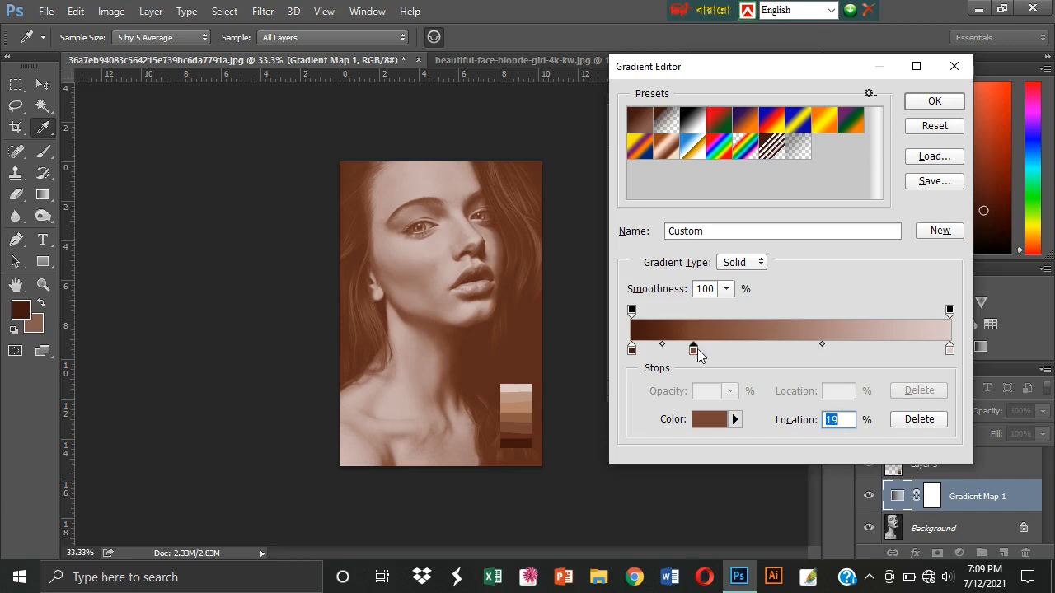
Duplicate the reddish-brown stop to about 29%, and recolor the 19% stop with a darker brown from the palette
click(722, 350)
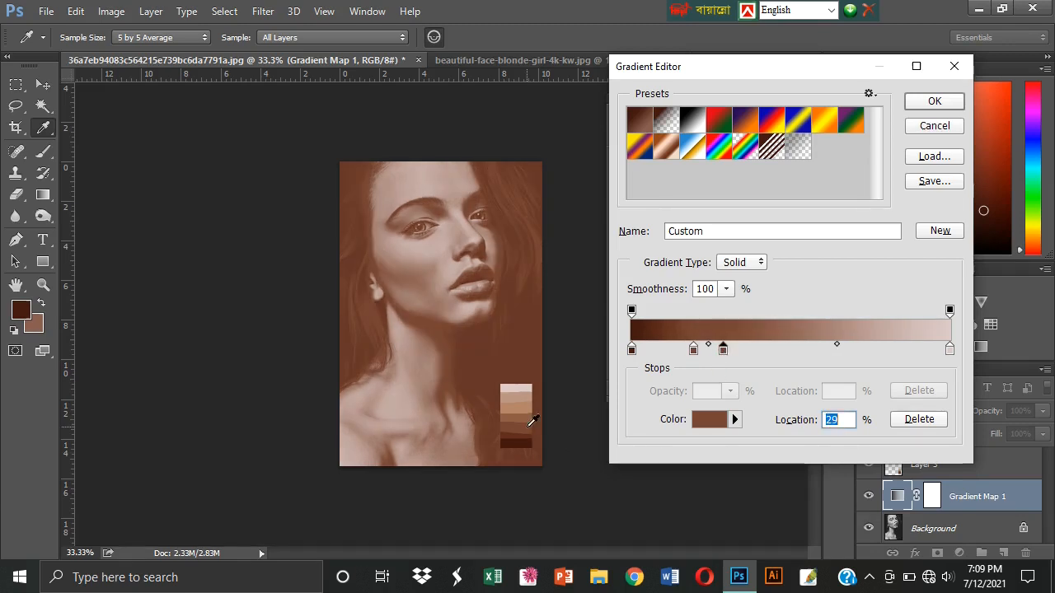
click(693, 352)
click(517, 439)
mouse_move(722, 352)
mouse_down()
mouse_move(681, 355)
mouse_move(732, 351)
mouse_up()
Place a copy of the brown stop at 40% and respace the two darker brown stops to about 15% and 30%
drag(703, 345, 759, 353)
click(709, 350)
key(ctrl+z)
click(633, 353)
click(677, 353)
alt+click(726, 351)
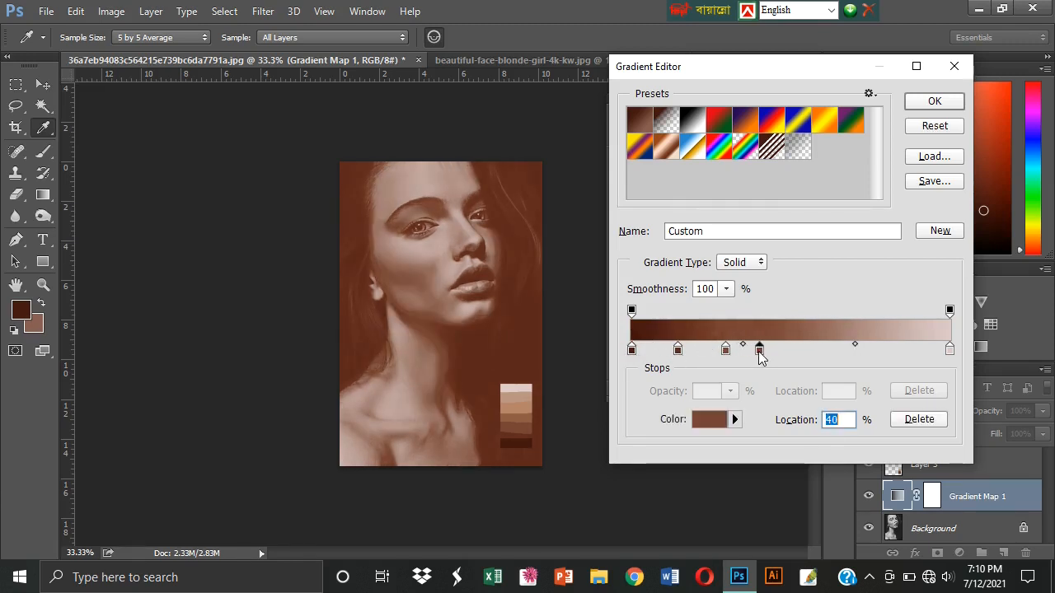
Color the 40% stop from the palette and add further copies toward the light end, colored with successively lighter swatches
click(524, 416)
drag(759, 353, 915, 352)
click(761, 346)
click(525, 408)
click(524, 397)
click(518, 389)
Fine-tune the light stop's color and space the middle stops at about 45%, 64% and 78%
click(713, 420)
drag(629, 193, 634, 193)
key(Return)
click(887, 351)
drag(888, 351, 775, 355)
drag(841, 352, 836, 353)
drag(887, 352, 879, 352)
Adjust the color of the 78% stop and move the pale pink stop to 92%
click(710, 420)
click(662, 216)
key(Return)
click(916, 351)
click(899, 345)
drag(915, 350, 924, 352)
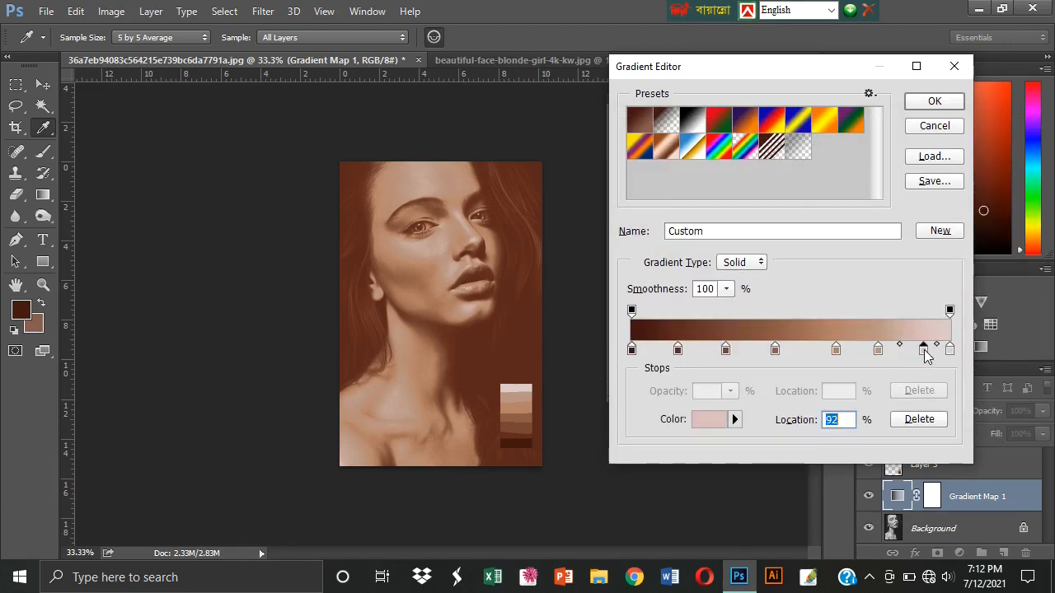
Shift the tan stop to about 62% and the pale pink stop to about 90%
drag(835, 351, 829, 353)
drag(924, 355, 916, 355)
click(656, 350)
mouse_move(657, 353)
mouse_down()
mouse_move(632, 353)
mouse_move(655, 356)
mouse_up()
click(678, 352)
click(917, 353)
click(877, 353)
click(828, 352)
click(776, 353)
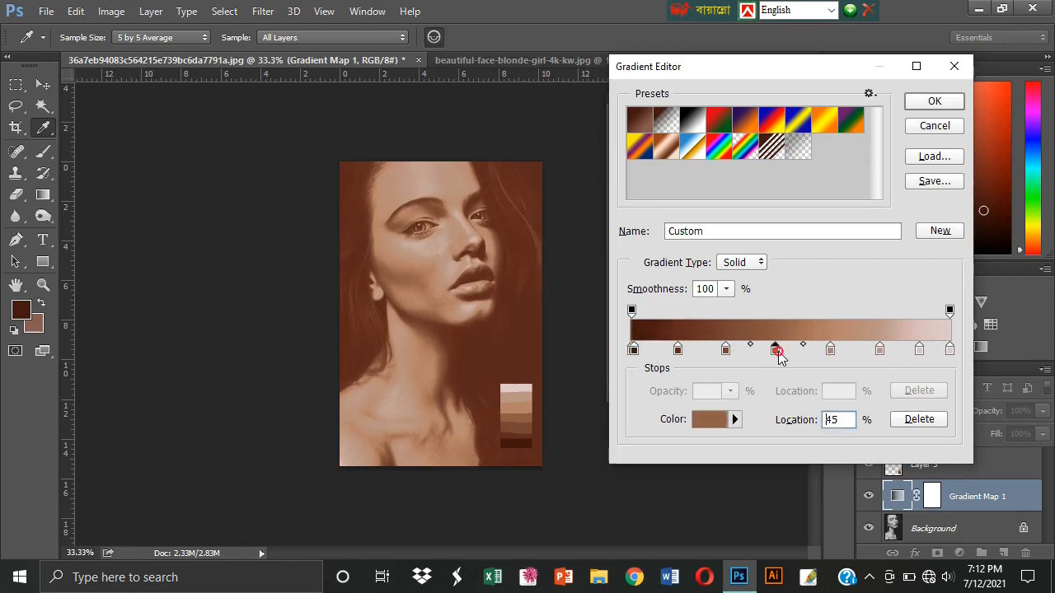
Move the three brown stops to about 18%, 32% and 49%, set the tan stop near 64%, and apply the gradient
click(726, 352)
drag(677, 352, 693, 354)
drag(831, 353, 736, 353)
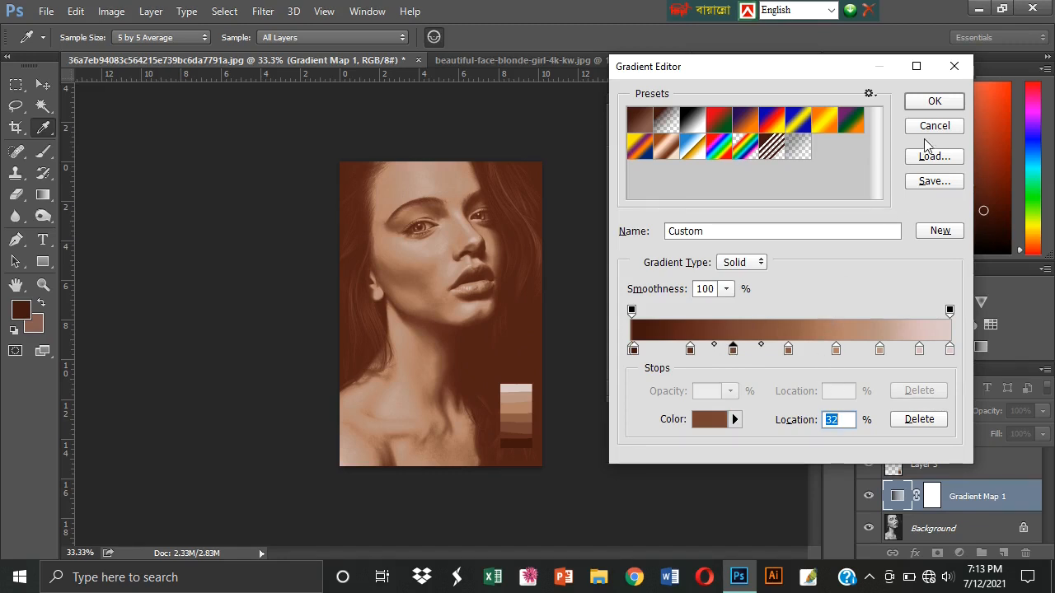
click(932, 102)
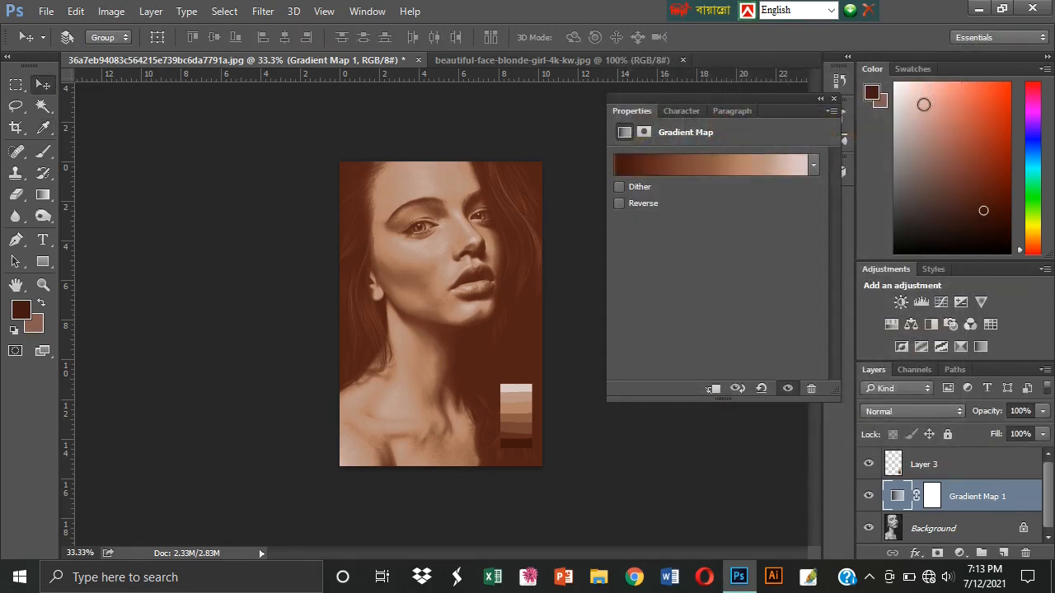
click(835, 98)
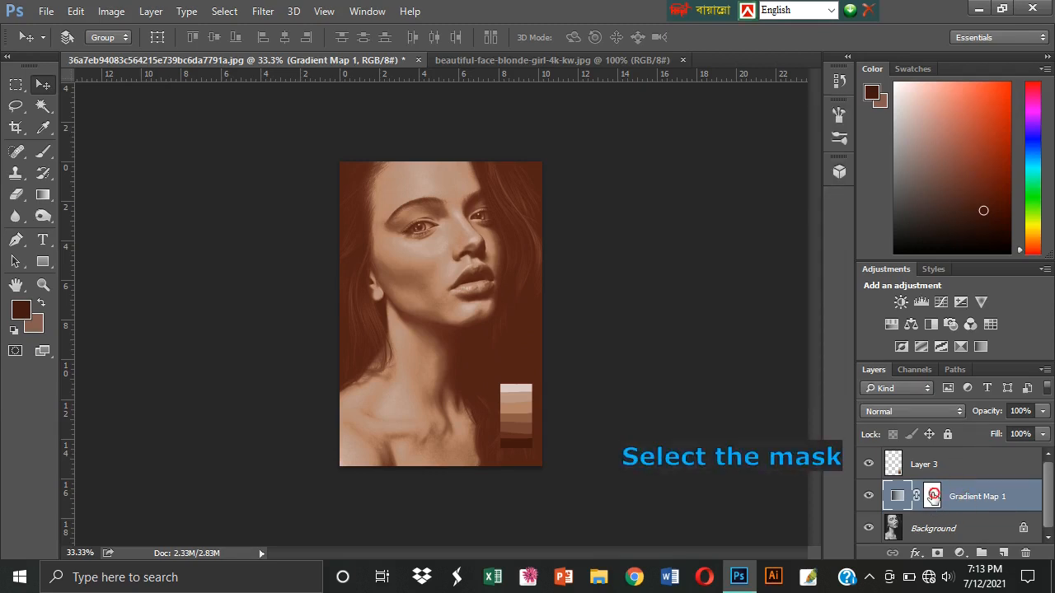
Fill the Gradient Map's layer mask with black and make sure the foreground color is white (ffffff)
click(932, 496)
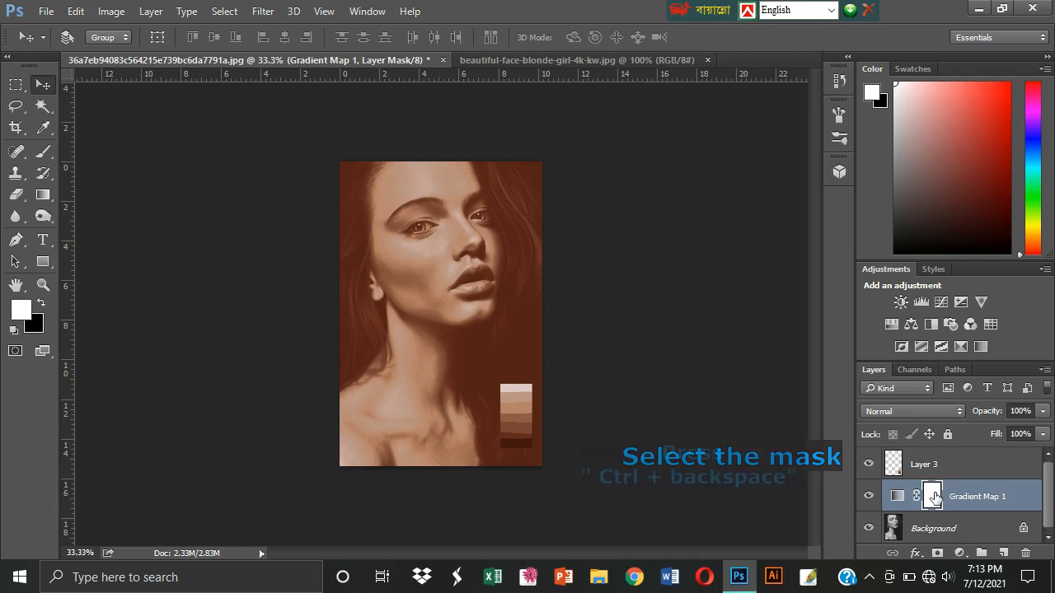
key(ctrl+BackSpace)
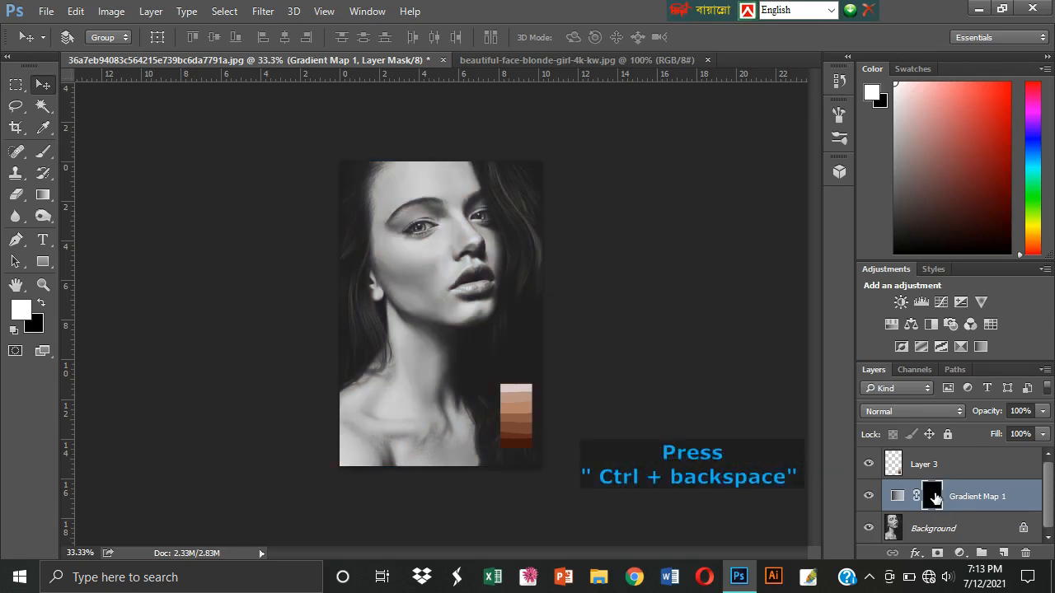
click(21, 311)
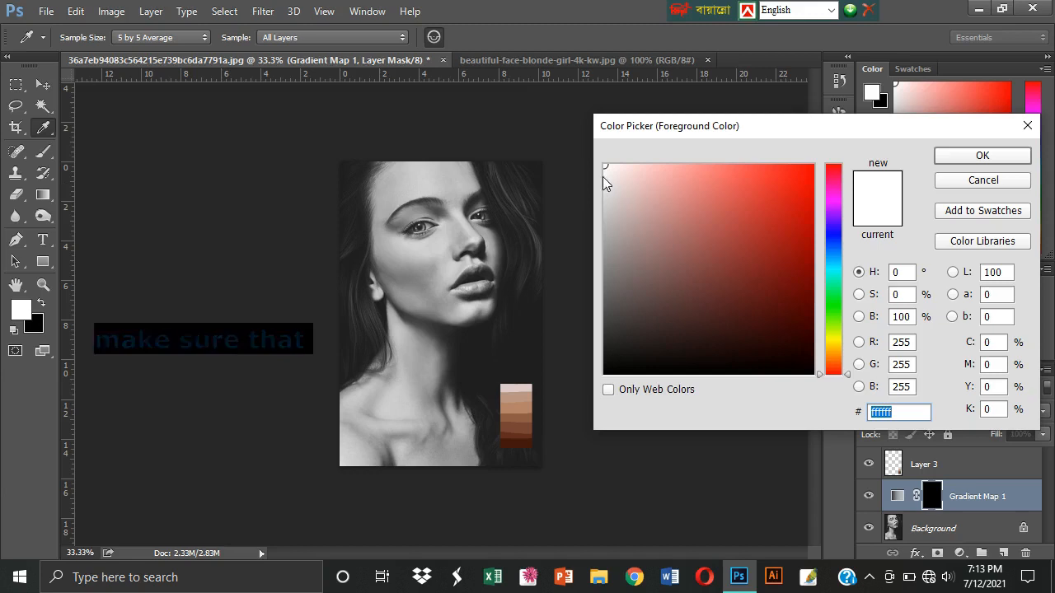
click(982, 156)
Choose a soft round brush at 60 px with 0% hardness
click(44, 152)
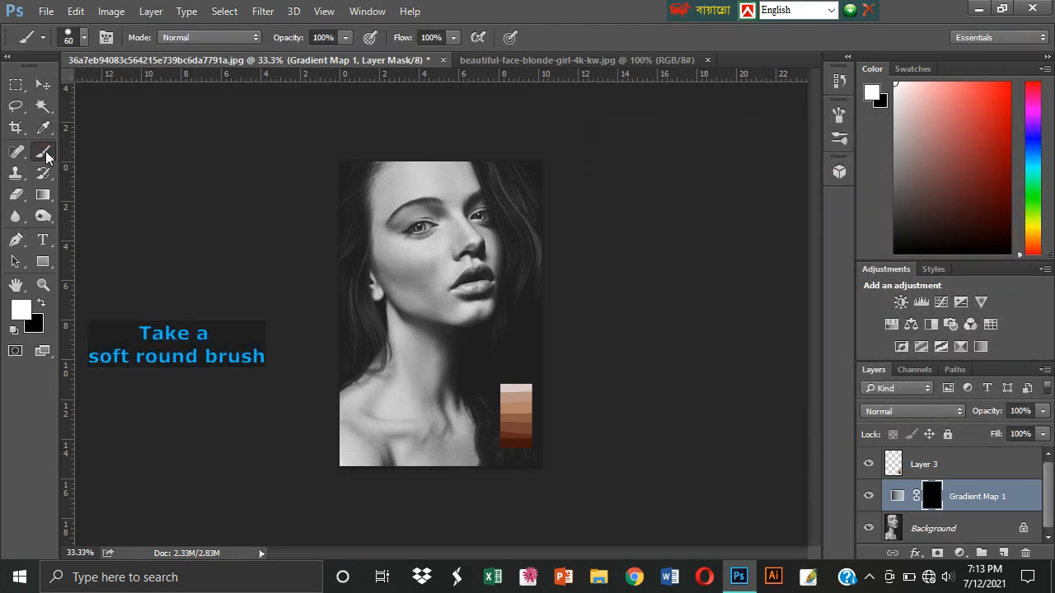
click(84, 38)
click(31, 204)
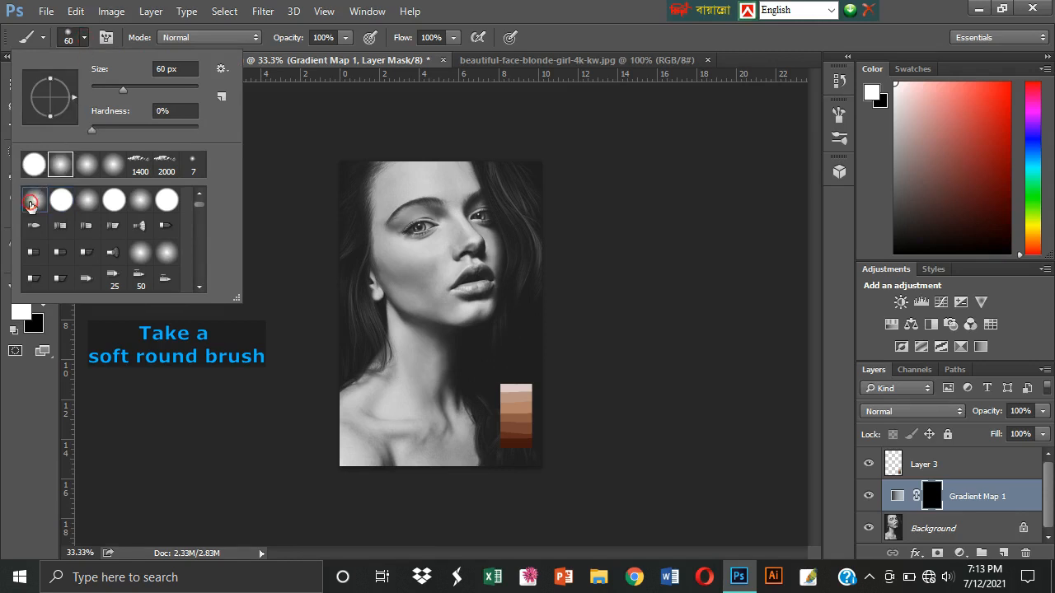
click(89, 130)
click(492, 6)
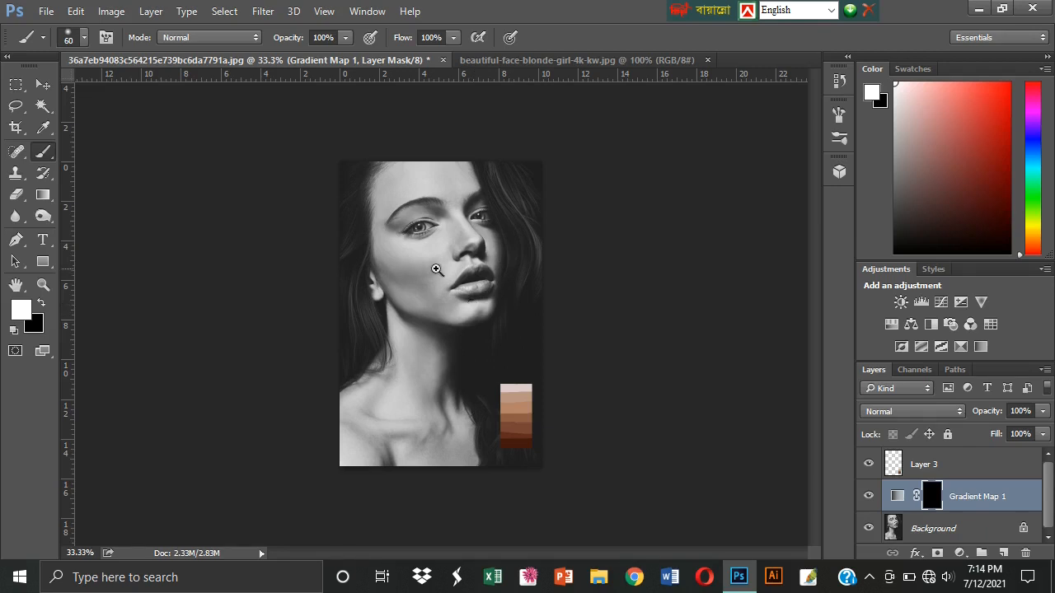
Paint white on the mask over the cheek, nose, ear and chin to reveal the skin tone
drag(443, 266, 486, 350)
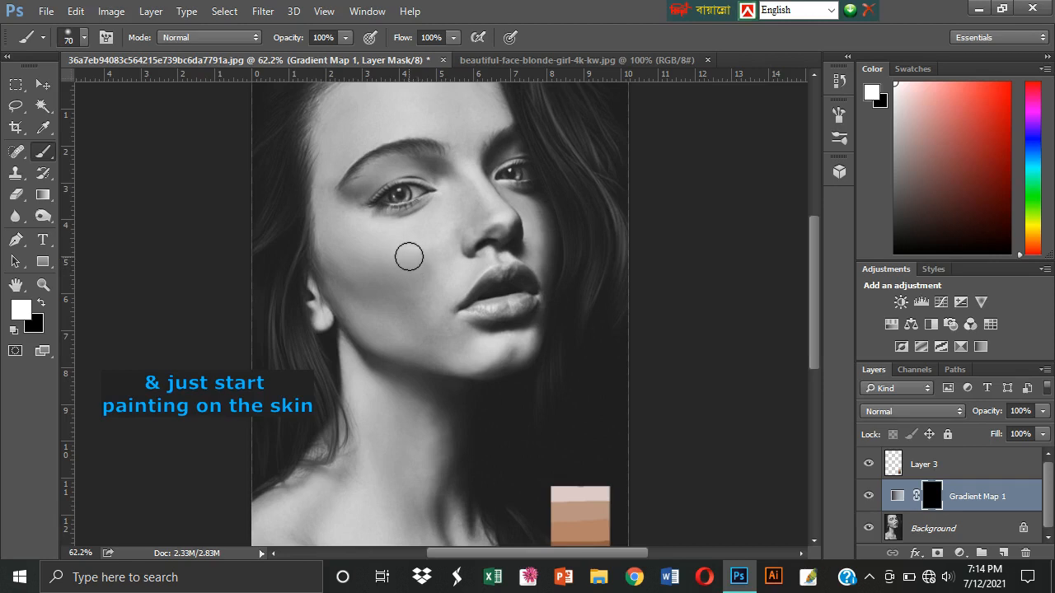
mouse_move(423, 243)
mouse_down()
mouse_move(429, 253)
mouse_move(440, 243)
mouse_move(421, 266)
mouse_move(451, 220)
mouse_move(386, 252)
mouse_move(431, 229)
mouse_move(400, 244)
mouse_move(420, 257)
mouse_move(466, 210)
mouse_move(413, 240)
mouse_move(438, 216)
mouse_move(382, 226)
mouse_move(357, 271)
mouse_move(357, 254)
mouse_move(399, 307)
mouse_up()
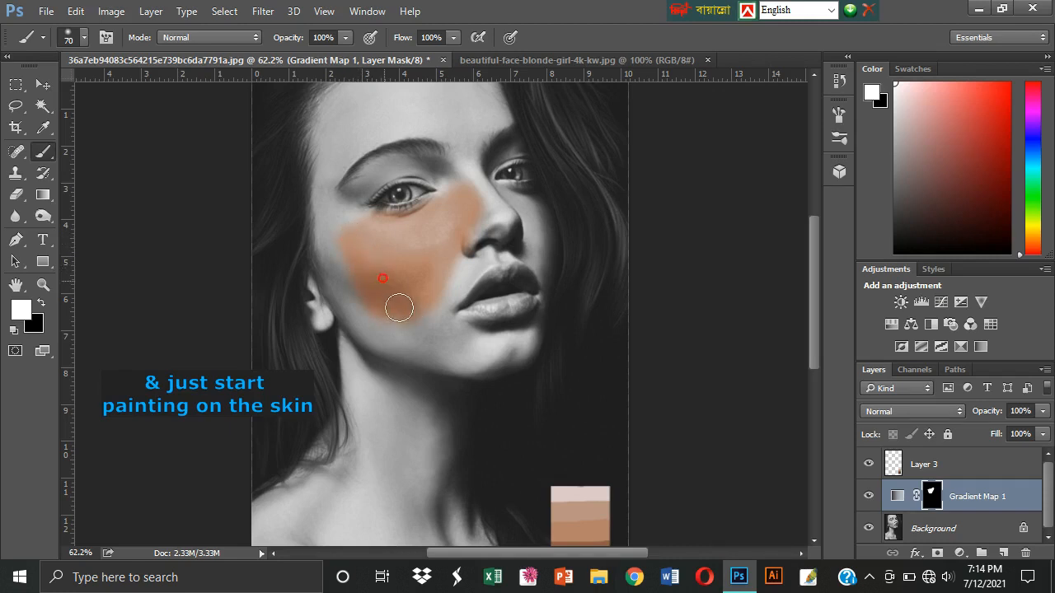
mouse_move(396, 270)
mouse_down()
mouse_move(431, 277)
mouse_move(450, 266)
mouse_move(384, 309)
mouse_move(368, 255)
mouse_move(388, 304)
mouse_move(337, 241)
mouse_move(363, 303)
mouse_move(337, 269)
mouse_move(375, 290)
mouse_move(346, 268)
mouse_move(358, 295)
mouse_move(430, 333)
mouse_move(398, 292)
mouse_move(337, 300)
mouse_move(319, 287)
mouse_move(334, 315)
mouse_move(377, 317)
mouse_move(457, 281)
mouse_move(481, 210)
mouse_move(457, 239)
mouse_move(445, 181)
mouse_move(406, 217)
mouse_move(361, 233)
mouse_move(484, 197)
mouse_move(498, 224)
mouse_move(516, 196)
mouse_up()
key([)
mouse_move(439, 328)
mouse_down()
mouse_move(489, 340)
mouse_move(473, 355)
mouse_move(435, 356)
mouse_move(464, 353)
mouse_move(453, 275)
mouse_move(501, 336)
mouse_move(472, 365)
mouse_move(515, 351)
mouse_up()
drag(516, 350, 455, 364)
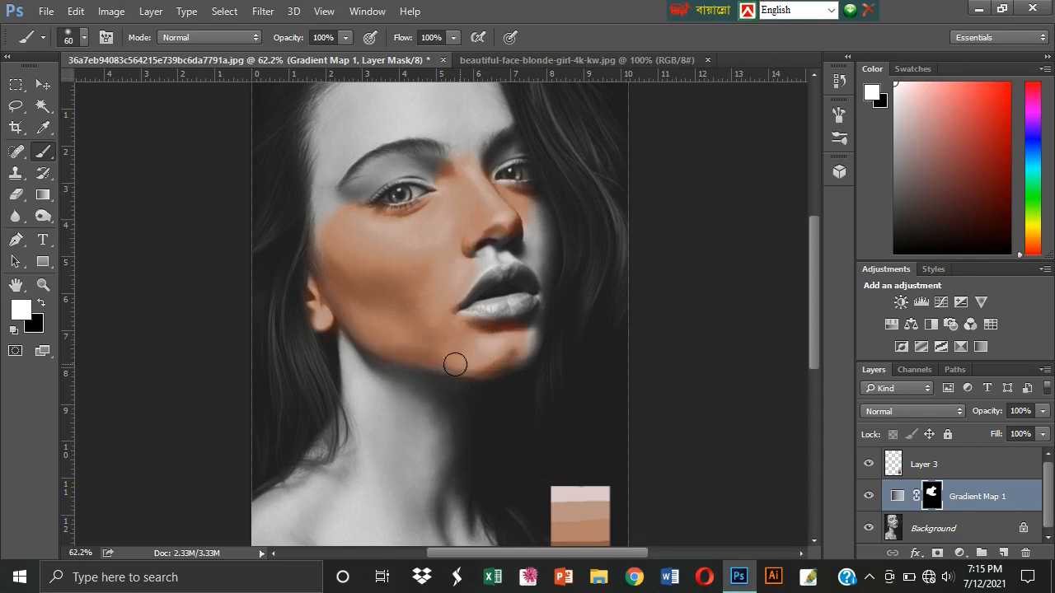
Paint the mask black over the lips to remove the skin tone, and restore white as the foreground color
key(x)
drag(507, 312, 498, 320)
key(x)
Reveal the skin tone across the forehead and reduce the brush to 50 px
mouse_move(461, 415)
mouse_down()
mouse_move(487, 450)
mouse_move(482, 511)
mouse_up()
mouse_move(382, 198)
mouse_down()
mouse_move(489, 225)
mouse_move(373, 233)
mouse_move(385, 192)
mouse_move(361, 206)
mouse_move(508, 216)
mouse_up()
key(bracketright)
key(bracketright)
key(bracketright)
key(bracketright)
key(bracketright)
key(bracketleft)
key(bracketleft)
key(bracketleft)
key(bracketleft)
key(bracketleft)
key(bracketleft)
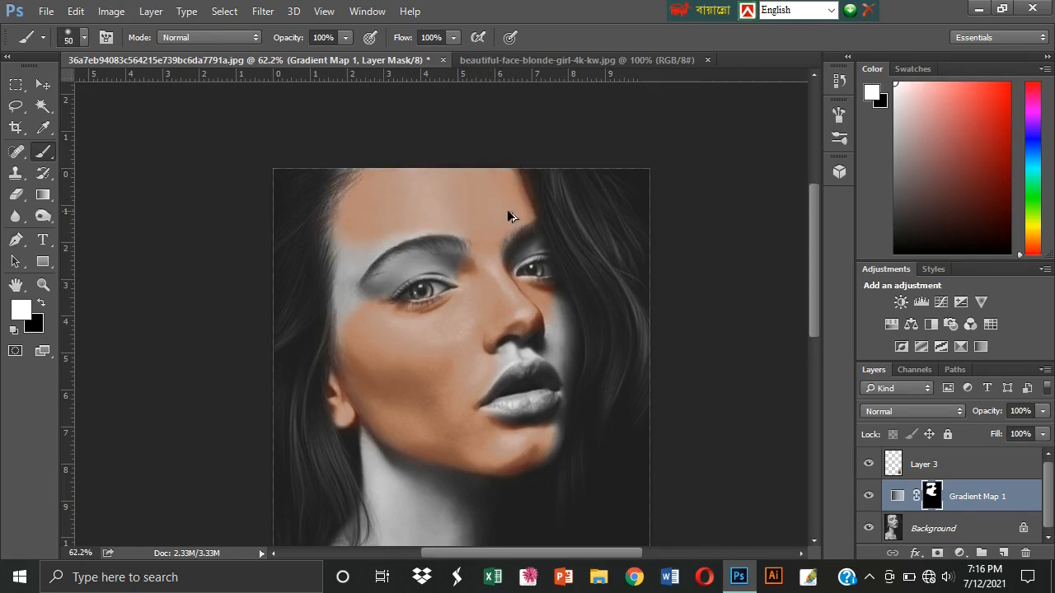
Reveal the skin tone over the temple and around the near eye, enlarging the brush to 150 px
mouse_move(345, 317)
mouse_down()
mouse_move(457, 267)
mouse_move(411, 272)
mouse_move(362, 308)
mouse_move(437, 310)
mouse_move(472, 278)
mouse_move(354, 326)
mouse_move(453, 265)
mouse_move(345, 279)
mouse_move(374, 245)
mouse_move(472, 231)
mouse_move(418, 226)
mouse_move(345, 250)
mouse_move(365, 248)
mouse_move(366, 334)
mouse_move(361, 230)
mouse_up()
key(bracketright)
key(bracketright)
key(bracketright)
key(bracketright)
key(bracketright)
key(bracketright)
key(bracketright)
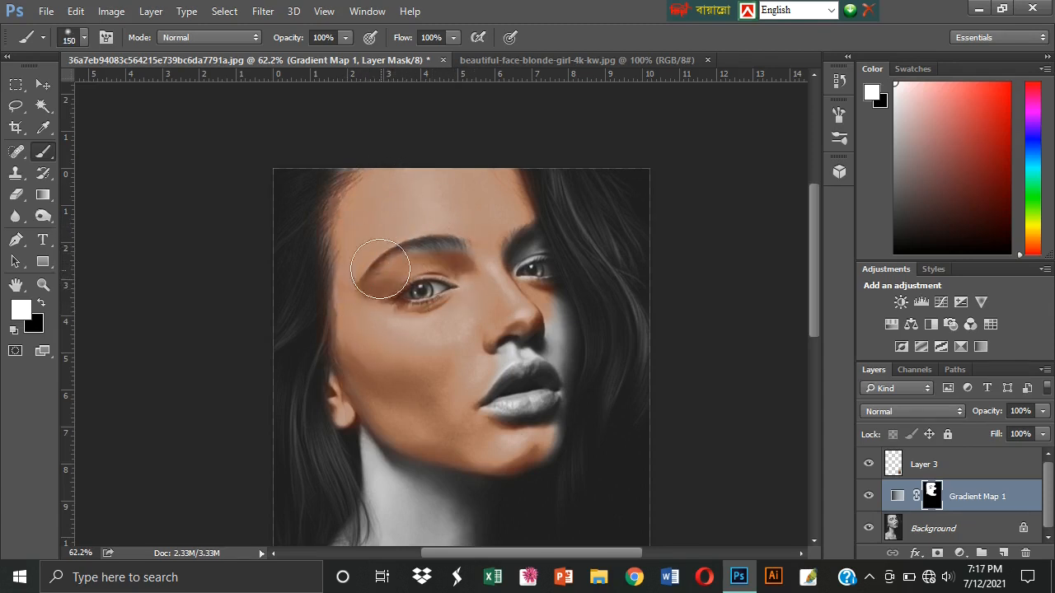
Paint the skin tone between the nose and upper lip with a smaller brush
key(bracketleft)
key(bracketleft)
key(bracketleft)
key(bracketleft)
key(bracketleft)
key(bracketleft)
key(bracketleft)
mouse_move(505, 333)
mouse_down()
mouse_move(481, 451)
mouse_move(545, 444)
mouse_move(478, 460)
mouse_move(516, 358)
mouse_move(491, 377)
mouse_up()
Lower the brush opacity to 24% and flow to 33%, and softly blend the skin tone over the far cheek and near brow
drag(345, 37, 399, 54)
key(bracketright)
key(bracketright)
key(bracketright)
key(bracketright)
key(bracketright)
key(bracketright)
mouse_move(555, 330)
mouse_down()
mouse_move(523, 371)
mouse_move(537, 426)
mouse_move(541, 323)
mouse_move(562, 364)
mouse_move(512, 339)
mouse_move(553, 333)
mouse_up()
key(bracketleft)
key(bracketleft)
key(bracketleft)
key(bracketleft)
key(bracketleft)
key(bracketleft)
key(bracketleft)
key(bracketleft)
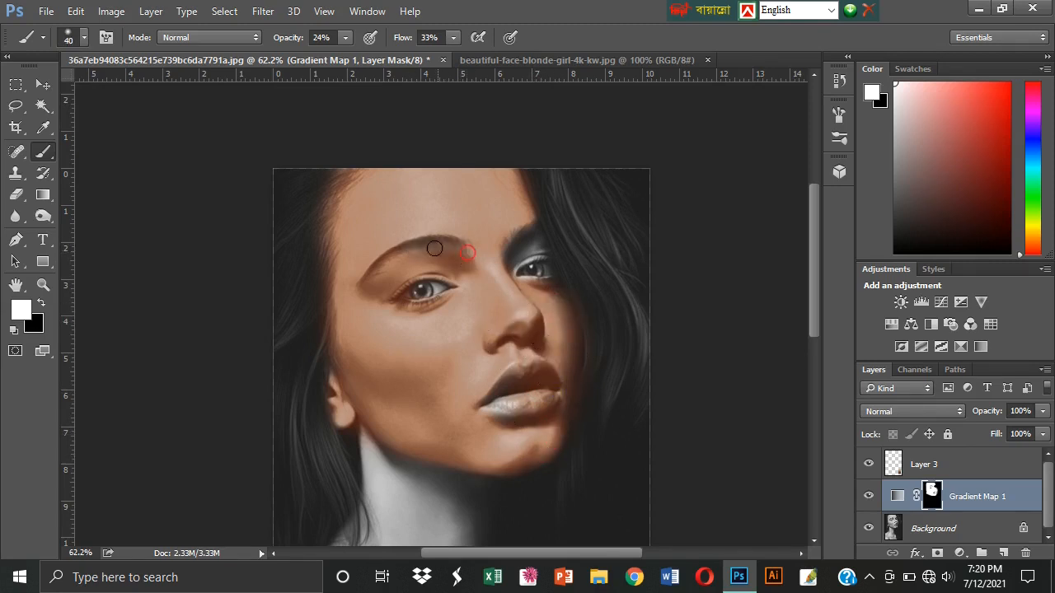
Raise the brush opacity to 72% and flow to 62%, and reveal the skin tone around the far eye
scroll(550, 271, up, 6)
drag(453, 37, 479, 54)
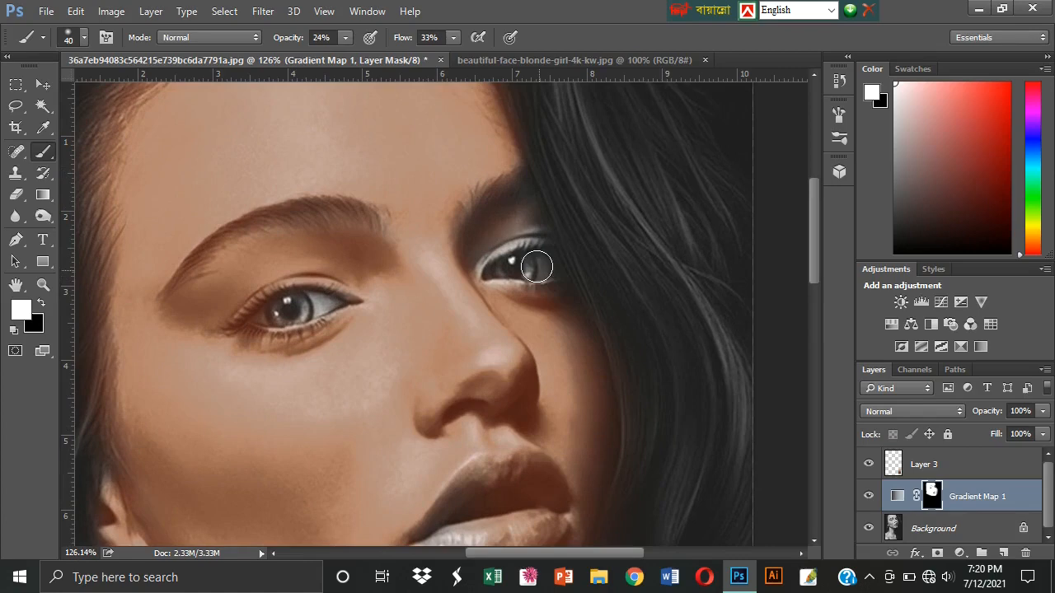
drag(346, 37, 390, 54)
mouse_move(468, 257)
mouse_down()
mouse_move(535, 220)
mouse_move(527, 231)
mouse_up()
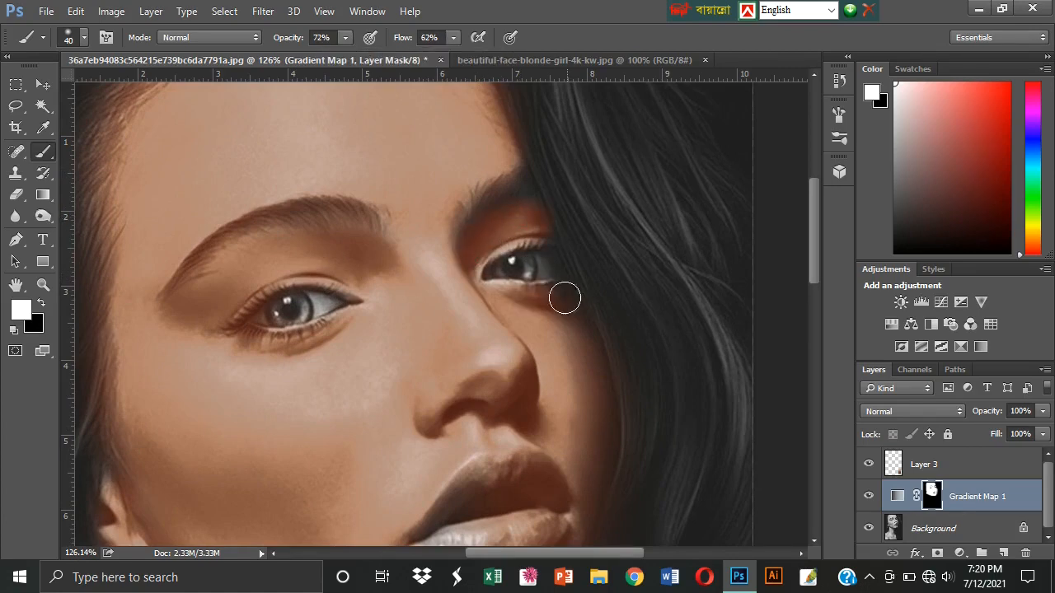
drag(445, 212, 459, 339)
drag(391, 373, 391, 266)
Raise the brush opacity and flow further and paint the skin tone onto the neck
mouse_move(476, 478)
mouse_down()
mouse_move(466, 247)
mouse_move(524, 141)
mouse_up()
drag(359, 276, 342, 462)
drag(345, 37, 373, 55)
drag(453, 37, 488, 54)
drag(319, 243, 290, 482)
mouse_move(245, 147)
mouse_down()
mouse_move(254, 222)
mouse_move(233, 108)
mouse_move(315, 266)
mouse_move(386, 252)
mouse_move(405, 296)
mouse_up()
Reveal the skin tone over the shoulders and chest with a larger brush
key(bracketright)
key(bracketright)
key(bracketright)
key(bracketright)
key(bracketright)
key(bracketright)
key(bracketright)
key(bracketright)
key(bracketright)
key(bracketright)
key(bracketleft)
key(bracketleft)
mouse_move(357, 361)
mouse_down()
mouse_move(167, 469)
mouse_move(217, 374)
mouse_up()
mouse_move(271, 495)
mouse_down()
mouse_move(271, 335)
mouse_move(404, 304)
mouse_up()
mouse_move(289, 420)
mouse_down()
mouse_move(215, 299)
mouse_move(258, 253)
mouse_up()
mouse_move(461, 303)
mouse_down()
mouse_move(473, 469)
mouse_move(619, 456)
mouse_move(546, 269)
mouse_up()
drag(405, 264, 409, 506)
Set the brush to 80 px, opacity 53% and flow 44%, and blend the skin tone into the shadow under the jaw
key(bracketleft)
key(bracketleft)
key(bracketleft)
key(bracketleft)
drag(453, 39, 407, 59)
drag(345, 39, 306, 62)
drag(451, 214, 550, 229)
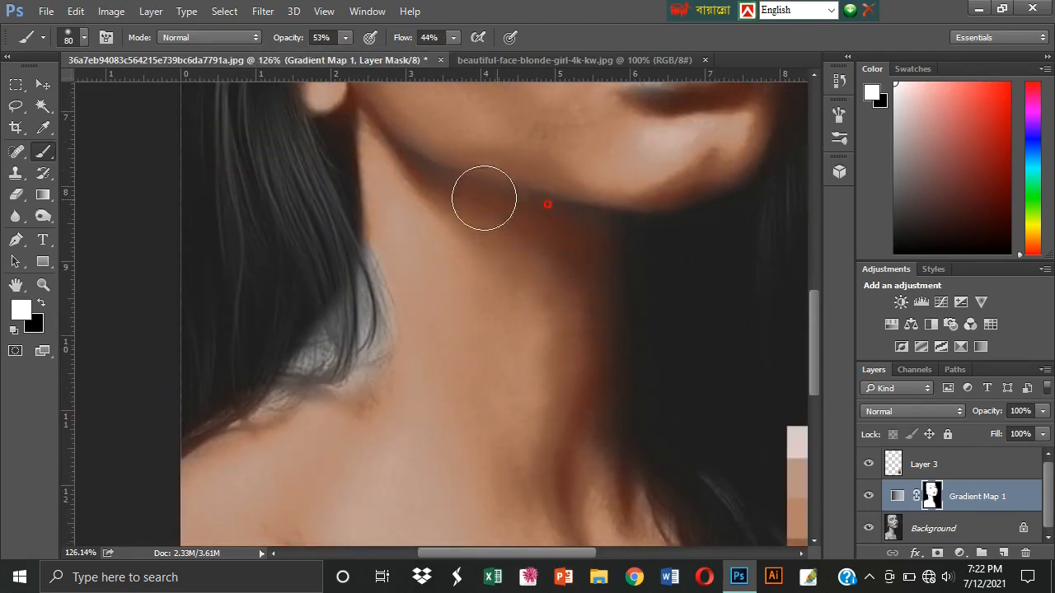
Cover the remaining gray skin where the hair meets the neck and shoulder
key(ctrl+0)
mouse_move(370, 386)
mouse_down()
mouse_move(365, 400)
mouse_move(362, 376)
mouse_up()
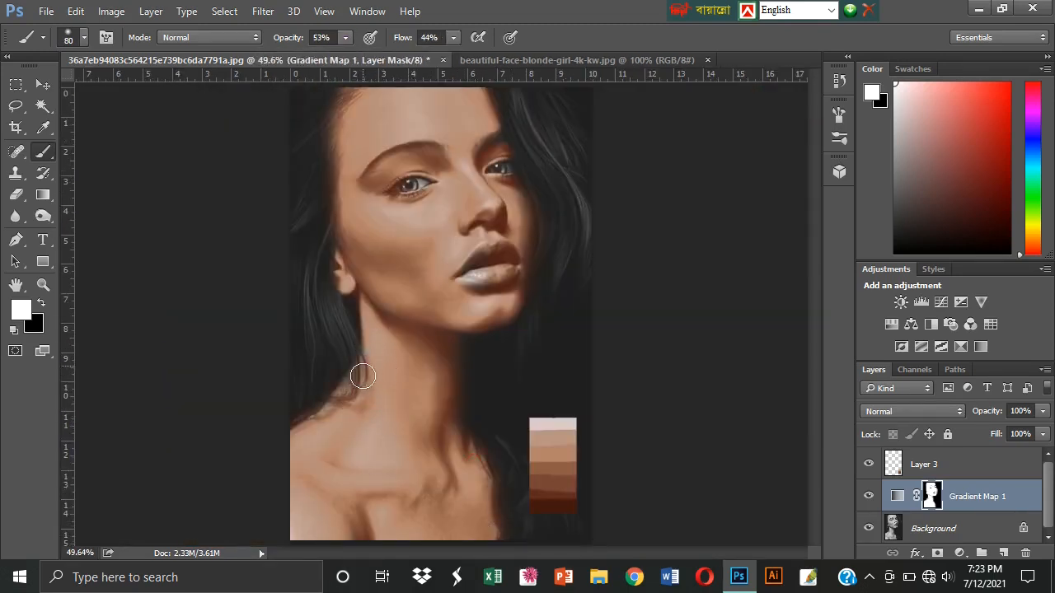
drag(400, 332, 422, 287)
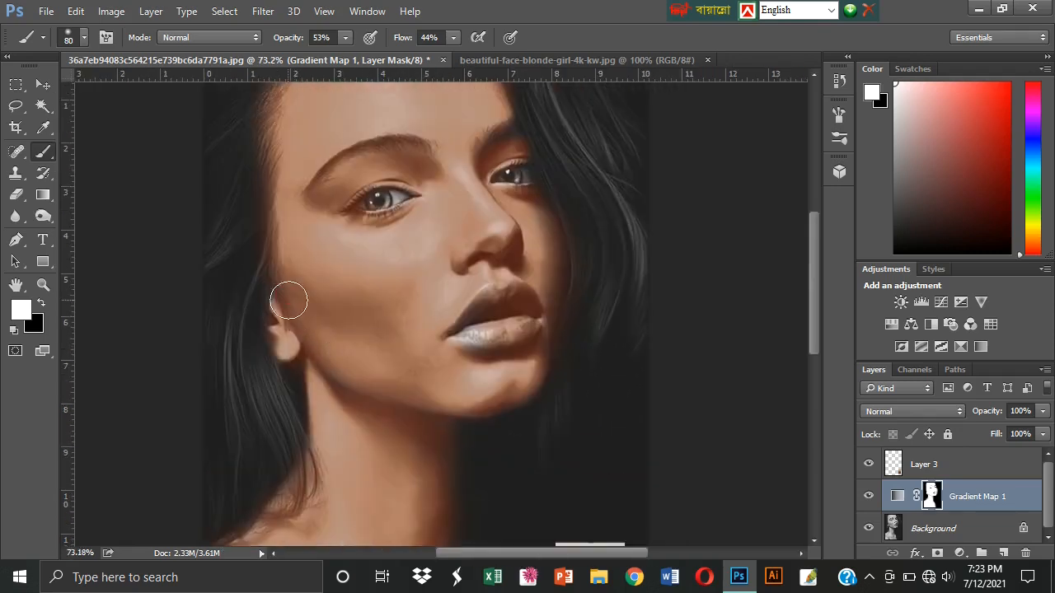
Paint the mask black over the lips with a 40 px brush and over the eyebrows with a 10 px brush
key(x)
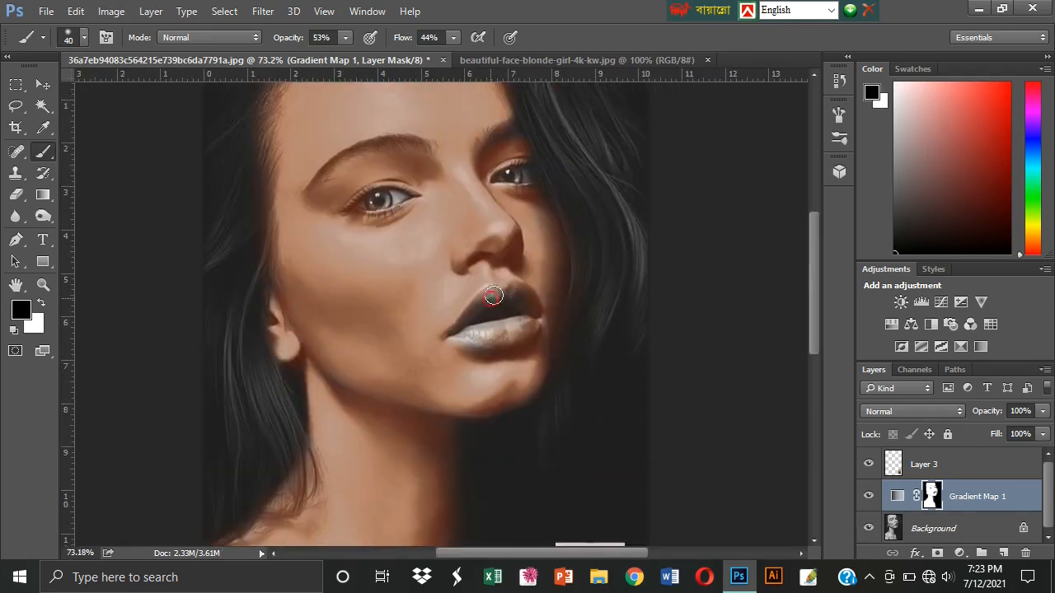
drag(435, 178, 468, 266)
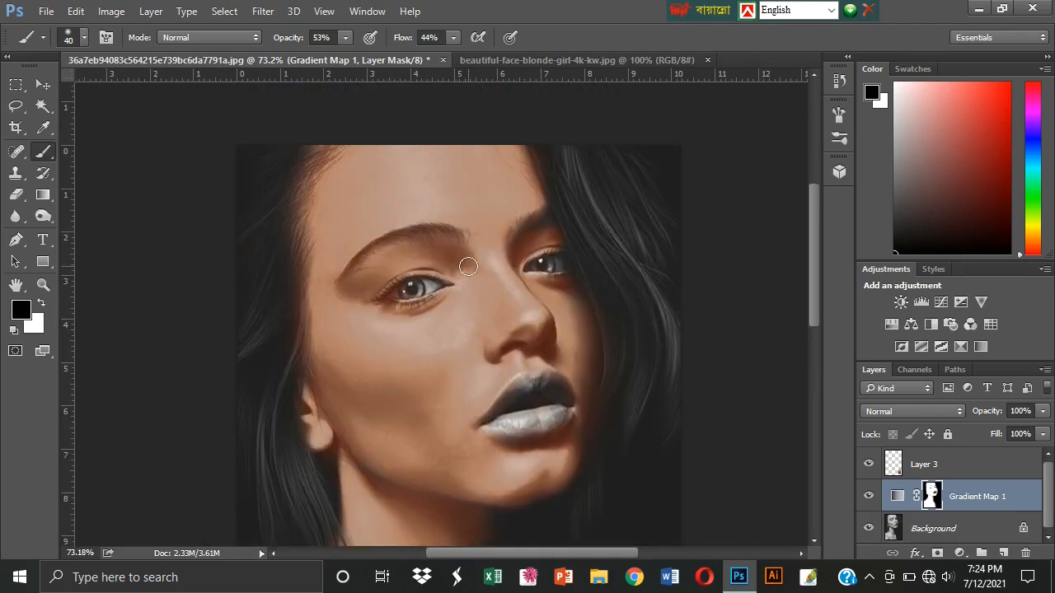
drag(378, 242, 385, 230)
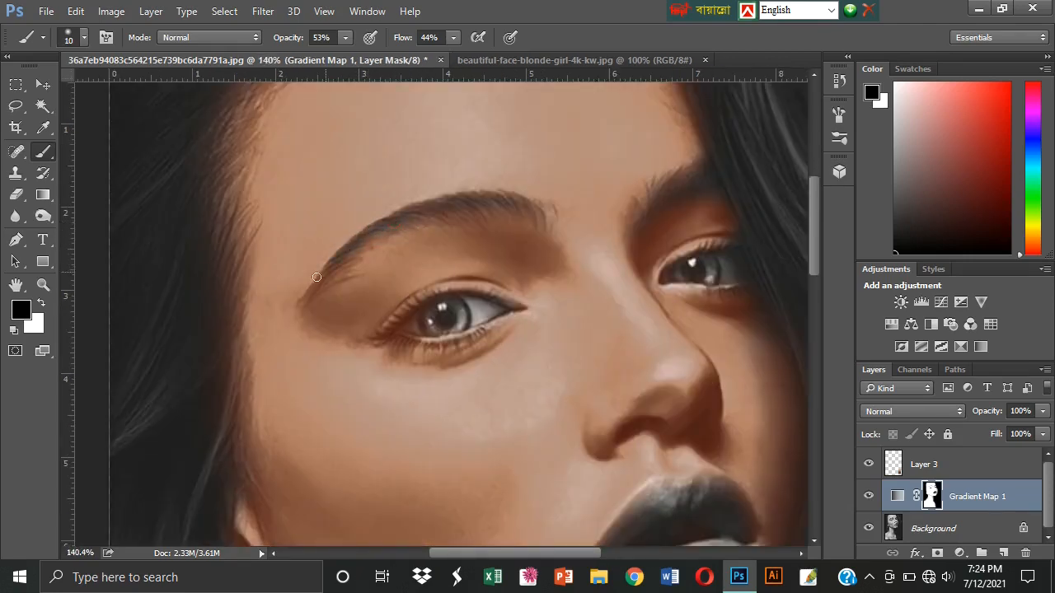
drag(646, 220, 546, 267)
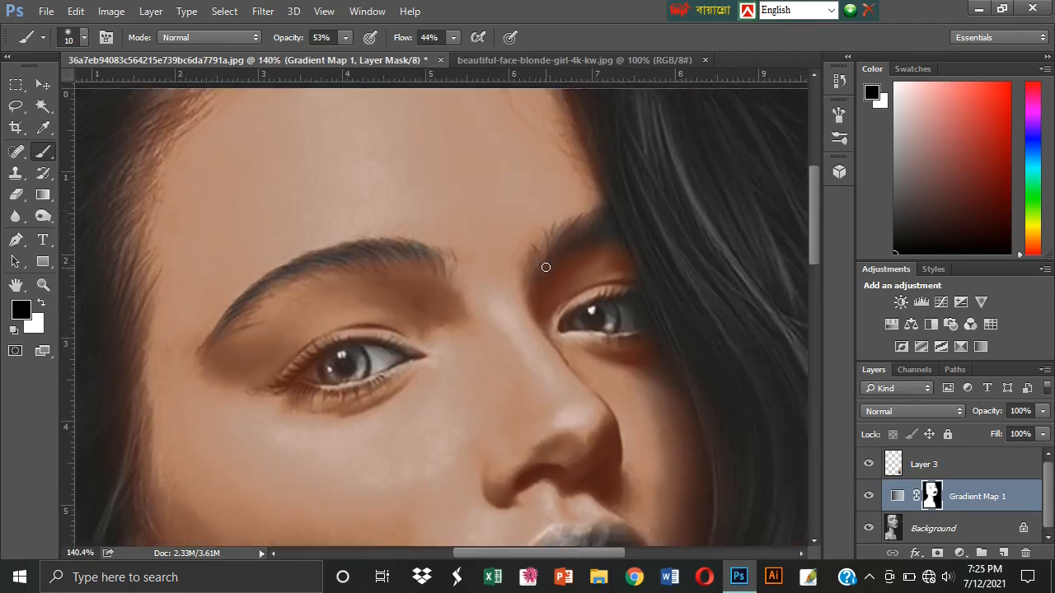
mouse_move(550, 390)
mouse_down()
mouse_move(557, 320)
mouse_move(494, 234)
mouse_up()
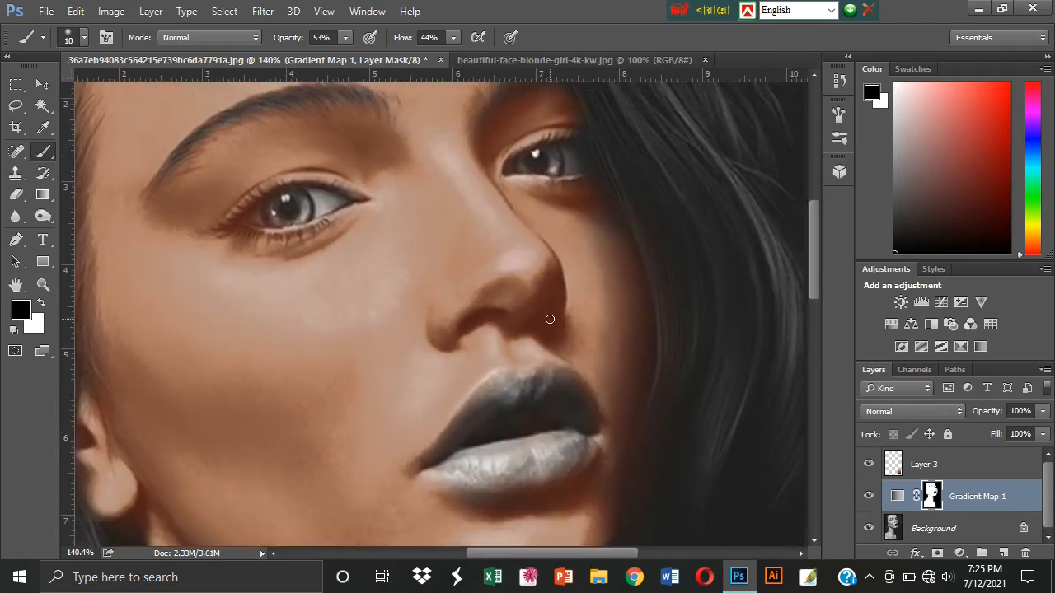
Paint the Gradient Map mask white along the skin around the upper lip with a 25 px brush
key(x)
key(bracketright)
key(bracketright)
key(bracketright)
key(bracketright)
key(bracketright)
key(bracketright)
key(bracketright)
key(bracketright)
key(bracketright)
drag(609, 426, 557, 329)
key(bracketleft)
key(bracketleft)
key(bracketleft)
key(bracketleft)
key(bracketleft)
key(bracketleft)
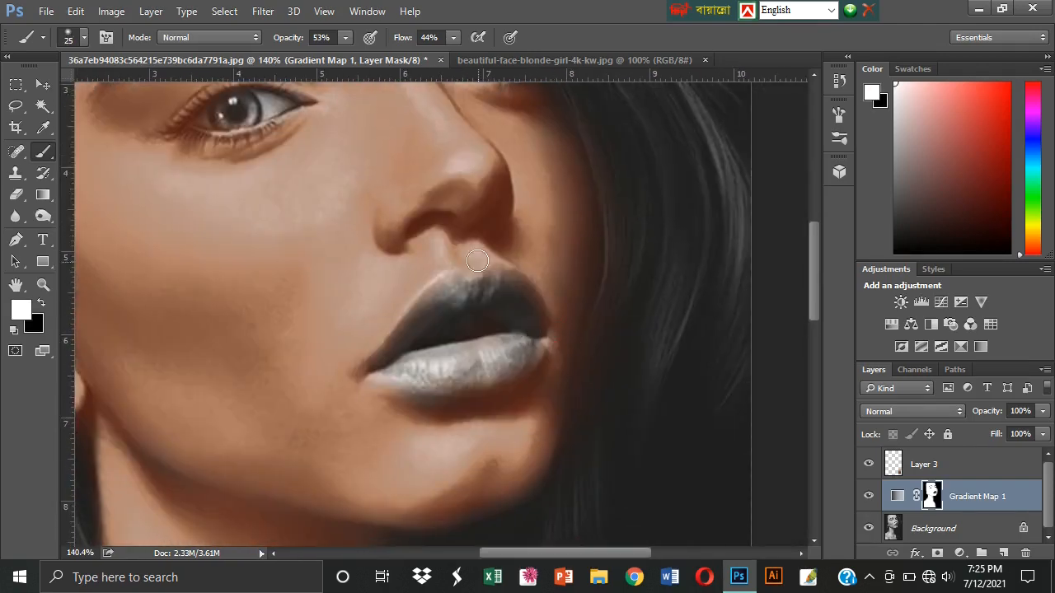
drag(414, 120, 444, 383)
Paint the mask black over the hair beside the face with a 70 px brush to clear stray skin tone
key(x)
key(bracketright)
key(bracketright)
key(bracketright)
key(bracketright)
key(bracketright)
key(bracketright)
key(bracketright)
drag(539, 122, 546, 149)
drag(677, 343, 565, 161)
drag(553, 250, 589, 346)
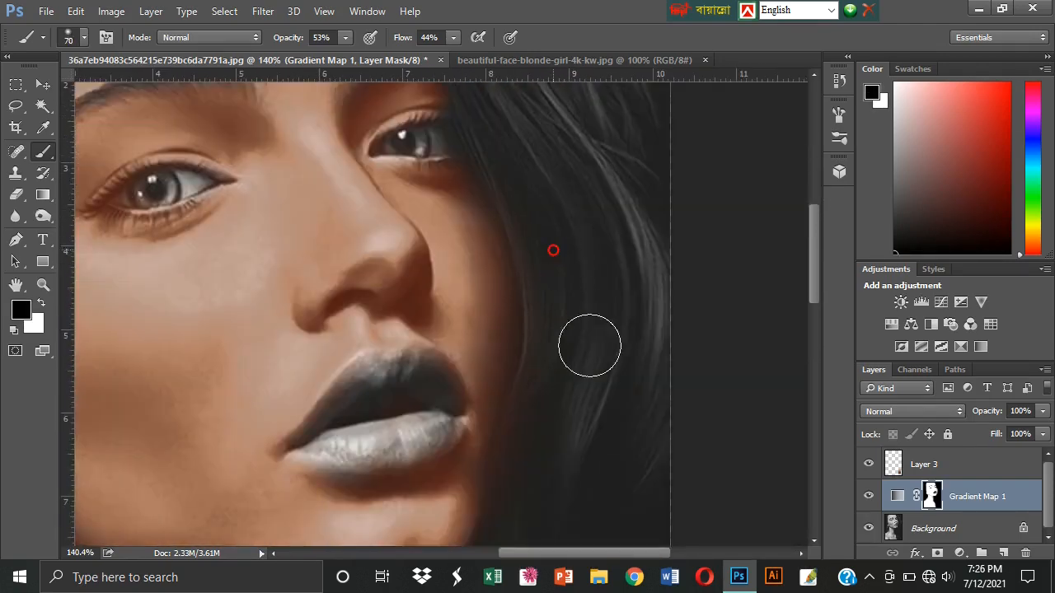
drag(544, 479, 591, 267)
mouse_move(477, 540)
mouse_down()
mouse_move(480, 191)
mouse_move(469, 172)
mouse_up()
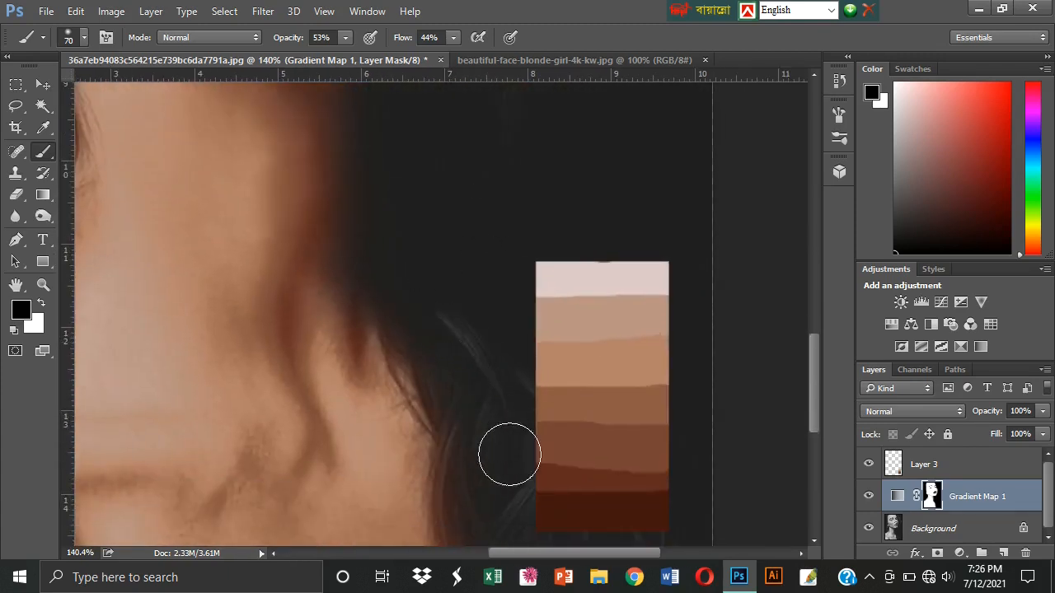
scroll(509, 454, down, 3)
key(ctrl+0)
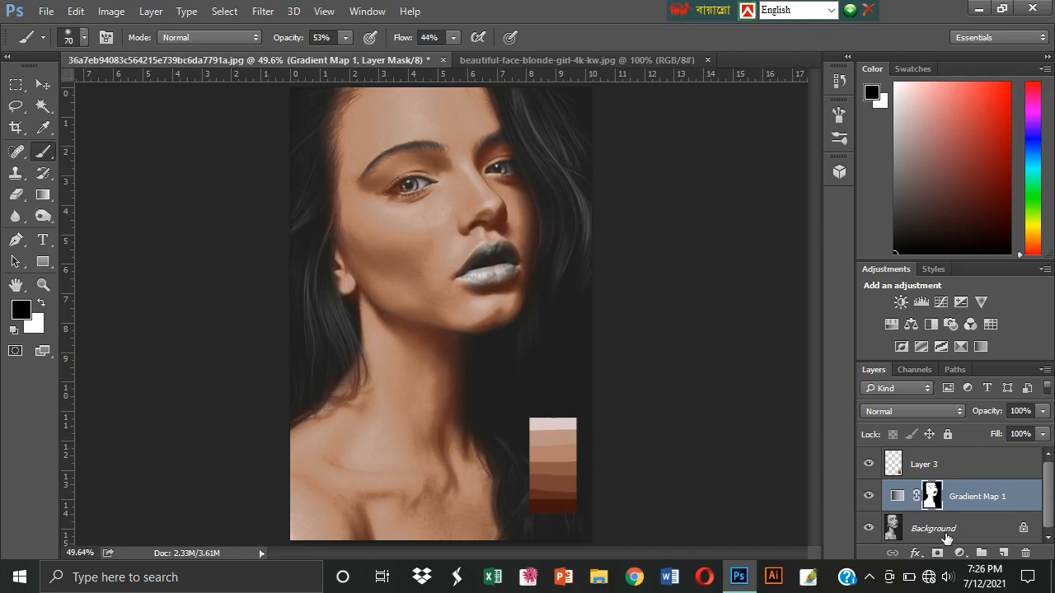
Set the Gradient Map 1 layer's blend mode to Color and compare the portrait with and without it
click(973, 503)
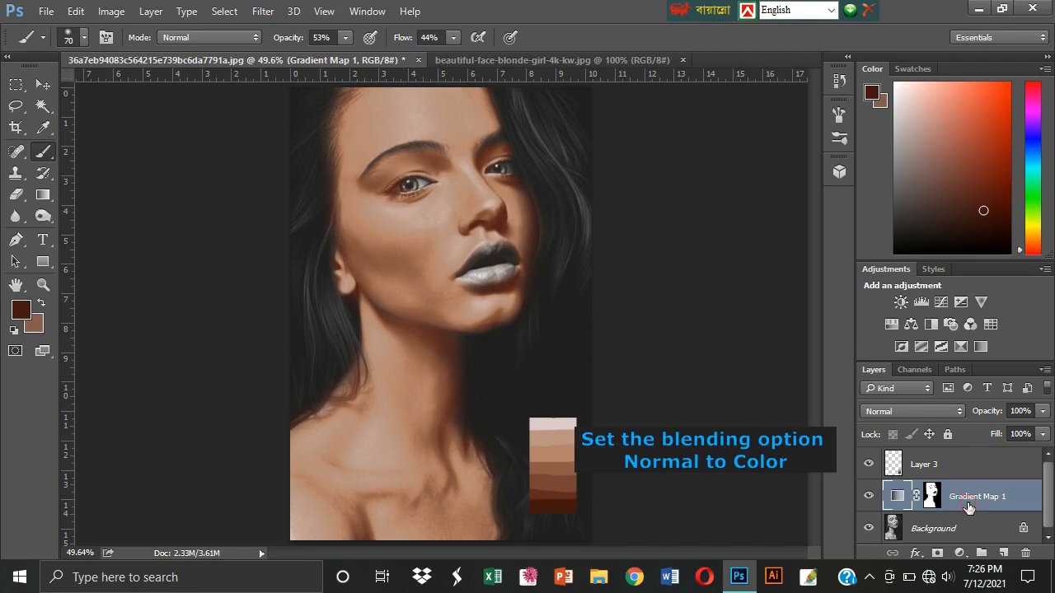
click(918, 412)
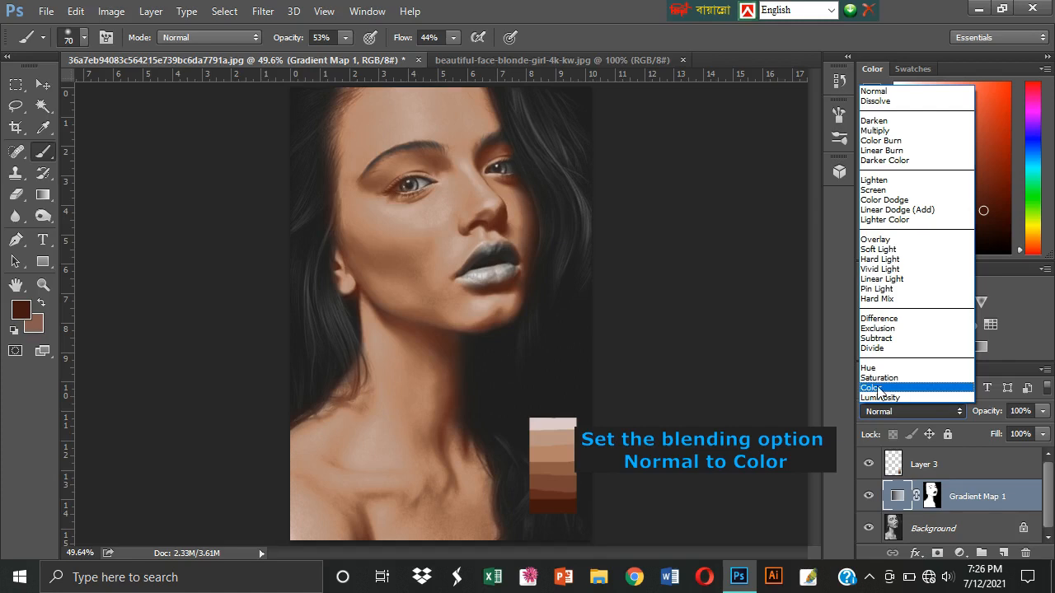
click(913, 388)
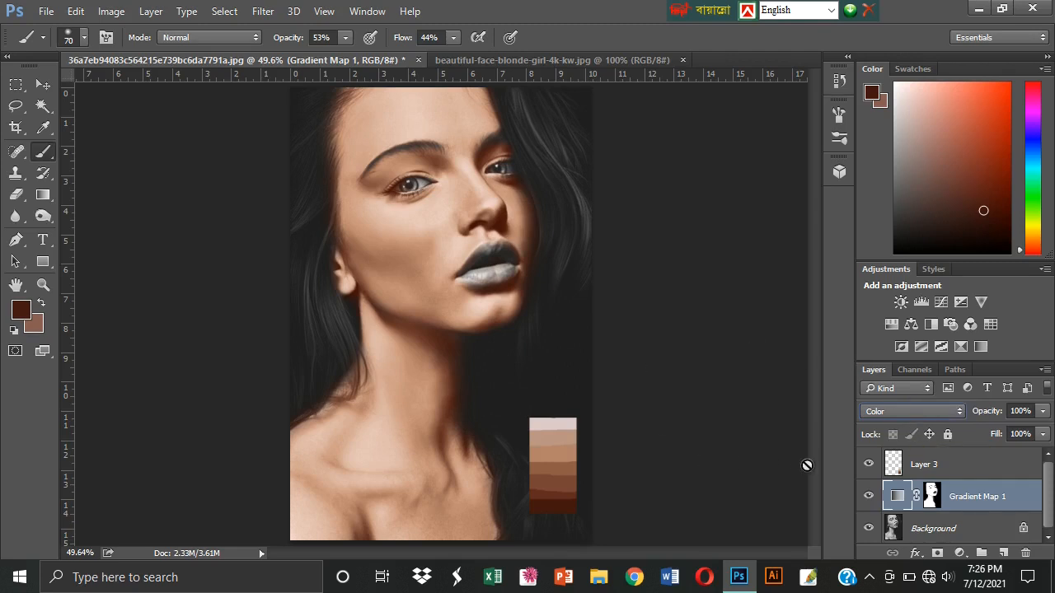
click(869, 498)
click(869, 499)
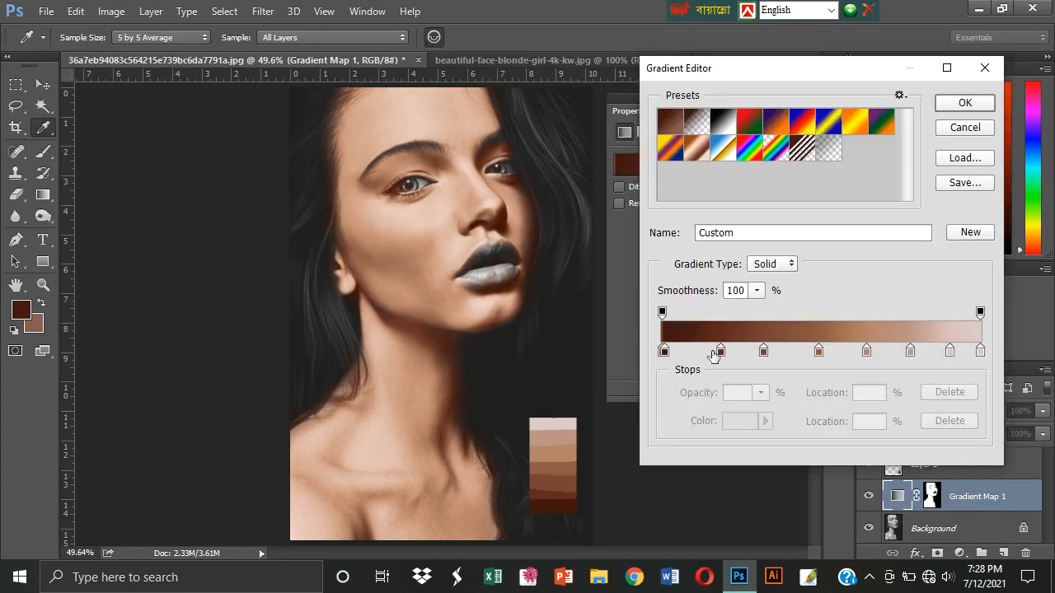
Adjust the second dark stop of the skin gradient and shift the mid-tone and light stops
drag(740, 351, 705, 354)
double_click(702, 352)
click(949, 153)
mouse_move(949, 352)
mouse_down()
mouse_move(946, 359)
mouse_move(972, 359)
mouse_move(954, 355)
mouse_up()
drag(910, 353, 896, 355)
mouse_move(866, 353)
mouse_down()
mouse_move(854, 355)
mouse_move(925, 355)
mouse_move(883, 355)
mouse_up()
click(955, 353)
click(883, 355)
click(855, 355)
click(891, 348)
drag(819, 354, 836, 355)
drag(782, 353, 796, 356)
Reduce the light stops of the skin gradient and reposition the remaining highlight and mid-tone stops
drag(926, 354, 983, 357)
double_click(919, 354)
click(982, 155)
click(883, 353)
click(920, 353)
click(881, 352)
click(861, 347)
drag(880, 353, 885, 353)
click(839, 353)
Move a stop into the shadow range, sample the palette's darkest brown, and place a dark brown stop at 32%
drag(794, 353, 719, 354)
click(427, 211)
click(532, 504)
click(753, 353)
drag(753, 353, 765, 356)
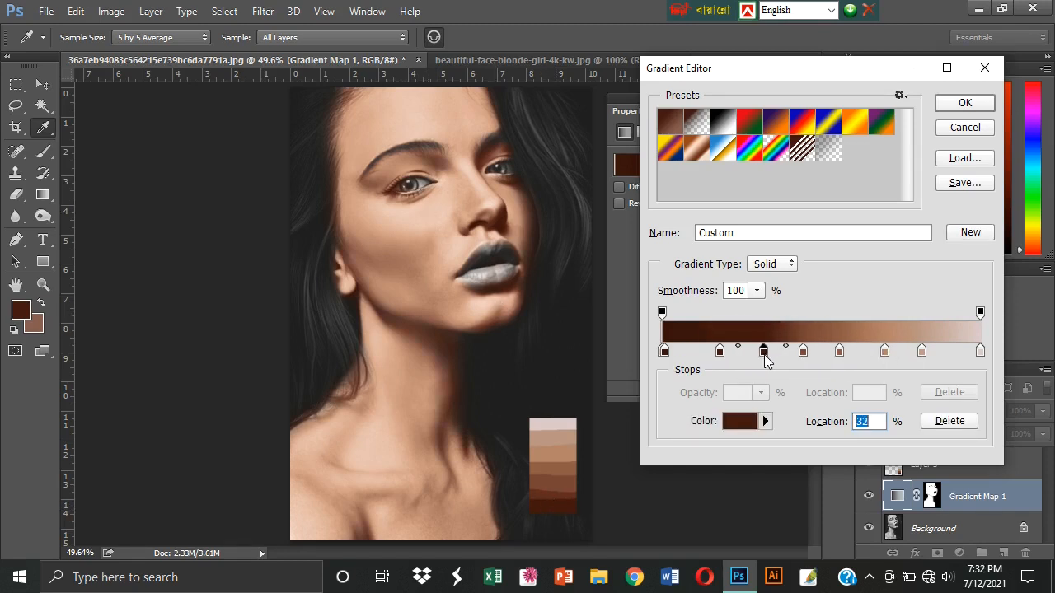
Spread the dark and mid-tone stops evenly along the gradient and place a tan stop at 92%
drag(884, 353, 932, 356)
drag(872, 355, 891, 356)
drag(804, 352, 852, 355)
click(808, 354)
drag(719, 353, 704, 353)
drag(763, 353, 794, 353)
drag(852, 352, 980, 355)
mouse_move(886, 354)
mouse_down()
mouse_move(905, 355)
mouse_move(885, 355)
mouse_up()
drag(981, 354, 927, 354)
click(839, 353)
click(956, 352)
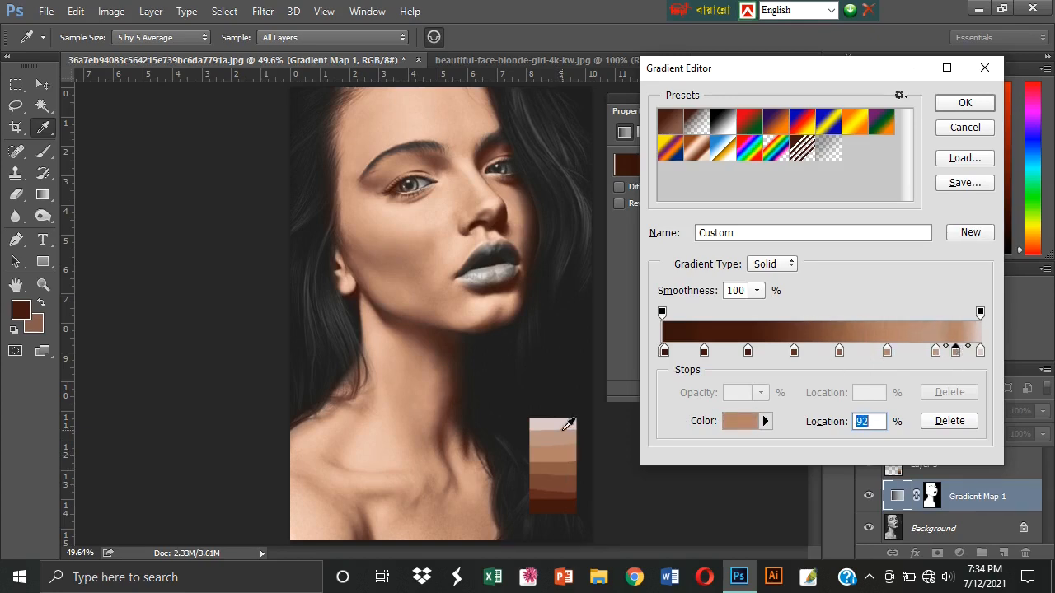
Recolor the 92% stop from the palette's lightest swatch and refine it to a light pink
click(564, 426)
click(740, 421)
click(655, 179)
click(646, 178)
click(985, 155)
Remove the light tan stop next to the pink one and rearrange the highlight end of the gradient
drag(937, 351, 920, 388)
click(880, 335)
click(560, 437)
click(919, 353)
drag(872, 353, 954, 352)
click(982, 352)
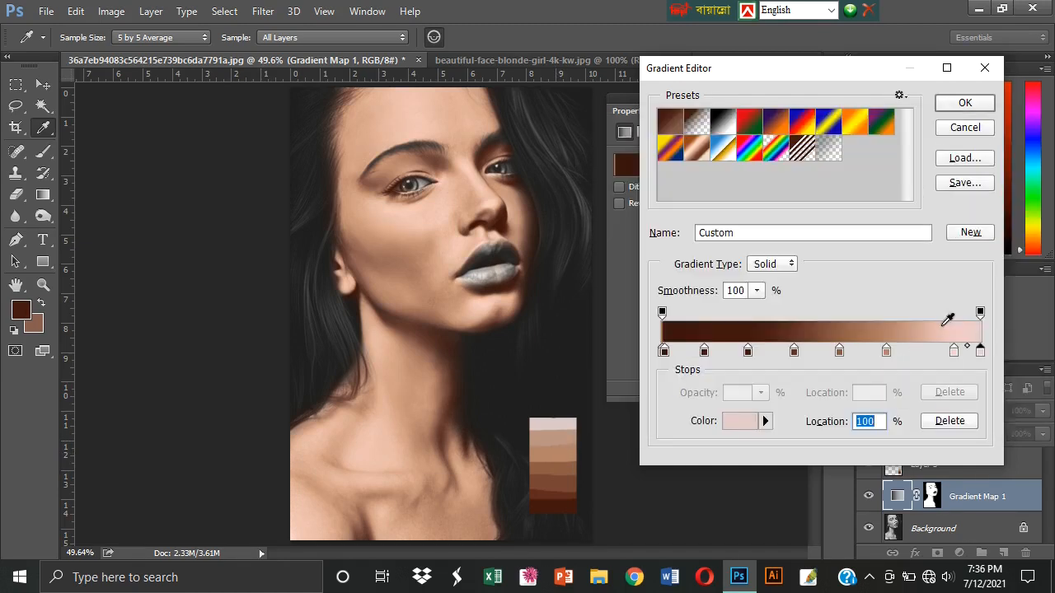
Fine-tune the spacing of the dark and mid-tone stops, set the light pink stop to 93%, and apply the gradient
drag(704, 353, 773, 355)
drag(749, 354, 717, 354)
drag(773, 354, 751, 354)
drag(794, 353, 798, 355)
drag(840, 353, 847, 354)
drag(886, 354, 899, 354)
click(954, 352)
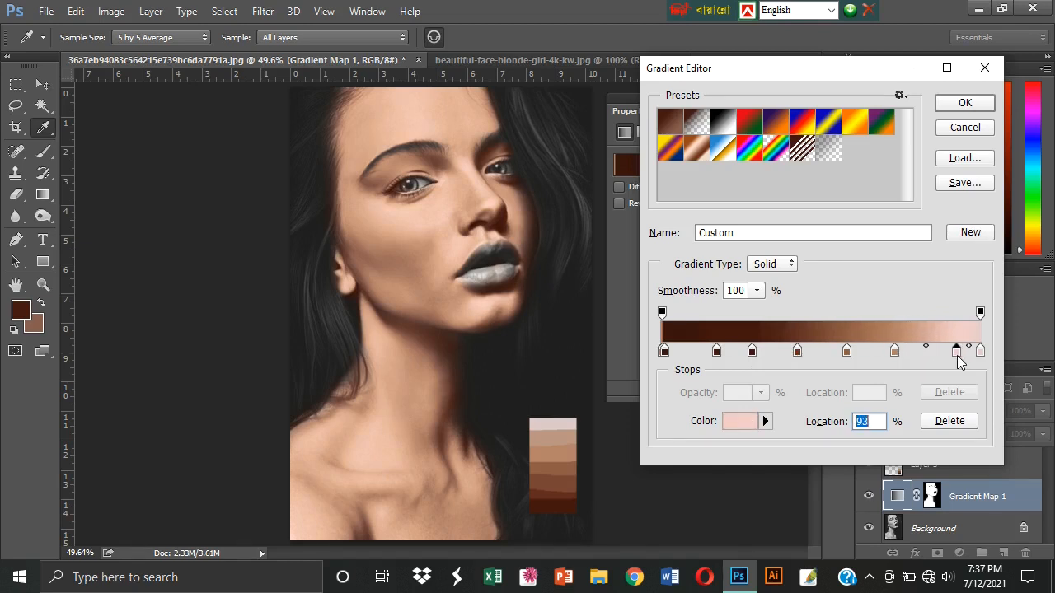
key(Return)
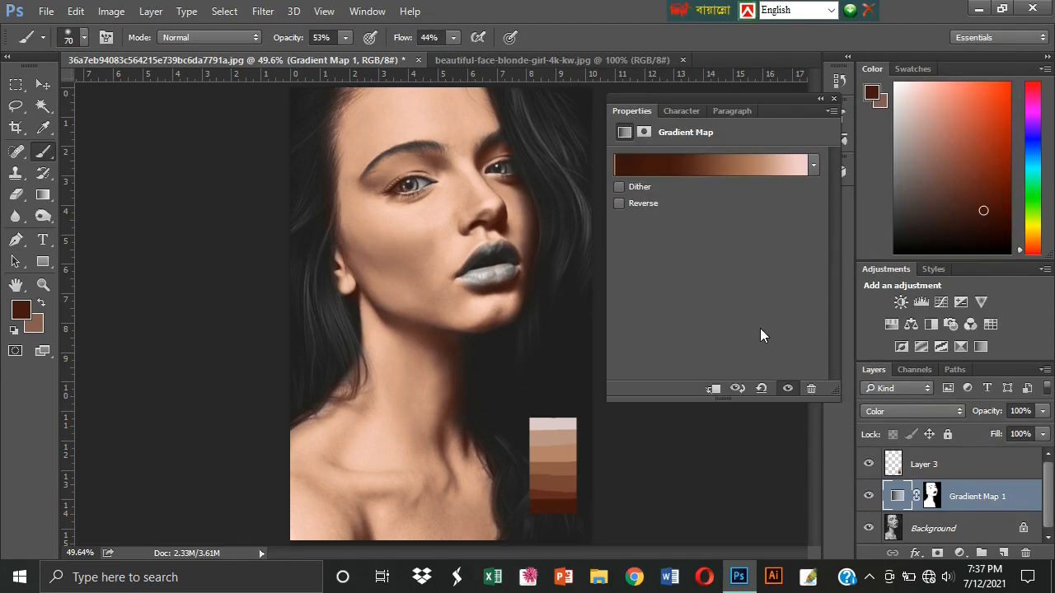
click(833, 98)
Add a Hue/Saturation adjustment directly above the Background layer and colorize it with hue 327
click(986, 497)
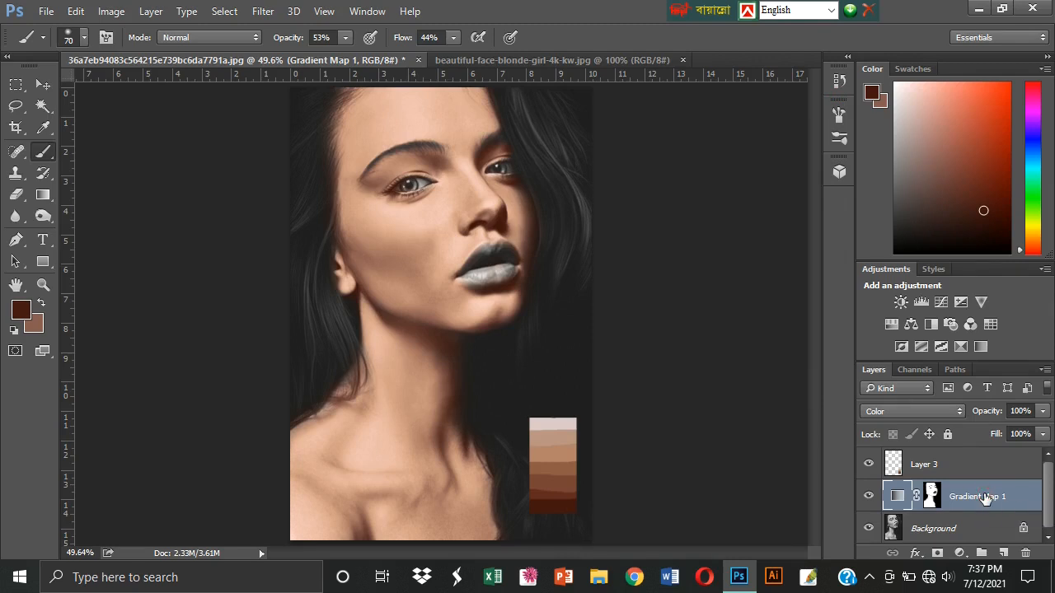
click(965, 530)
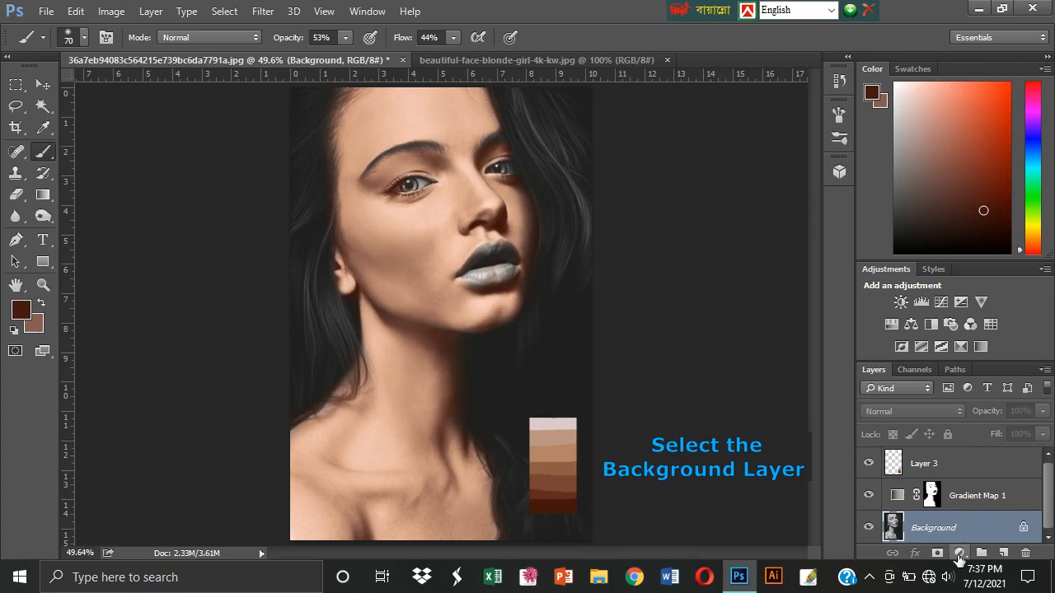
click(960, 554)
click(958, 388)
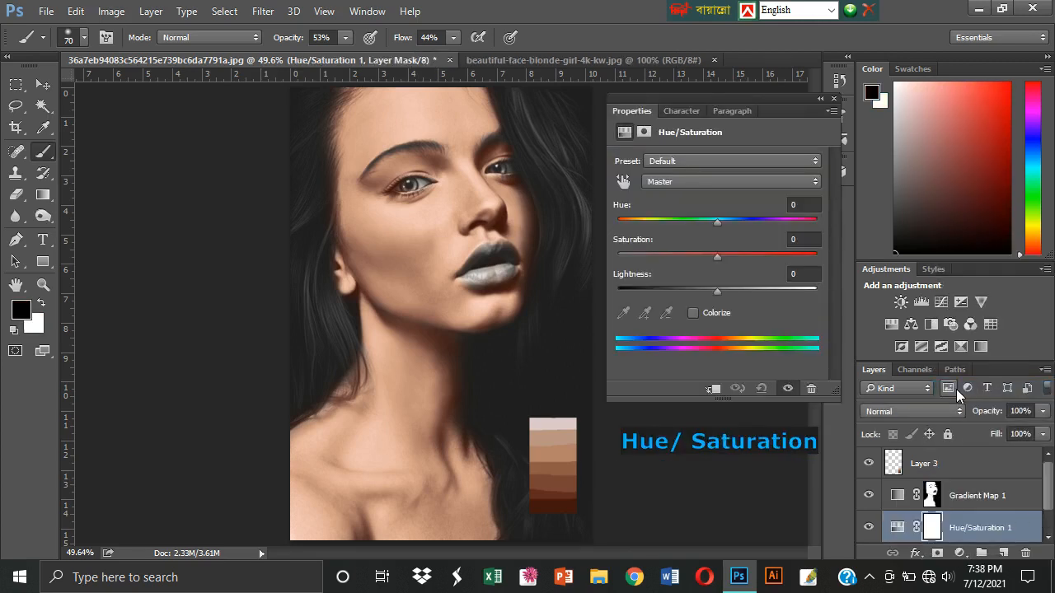
drag(717, 221, 800, 239)
click(694, 315)
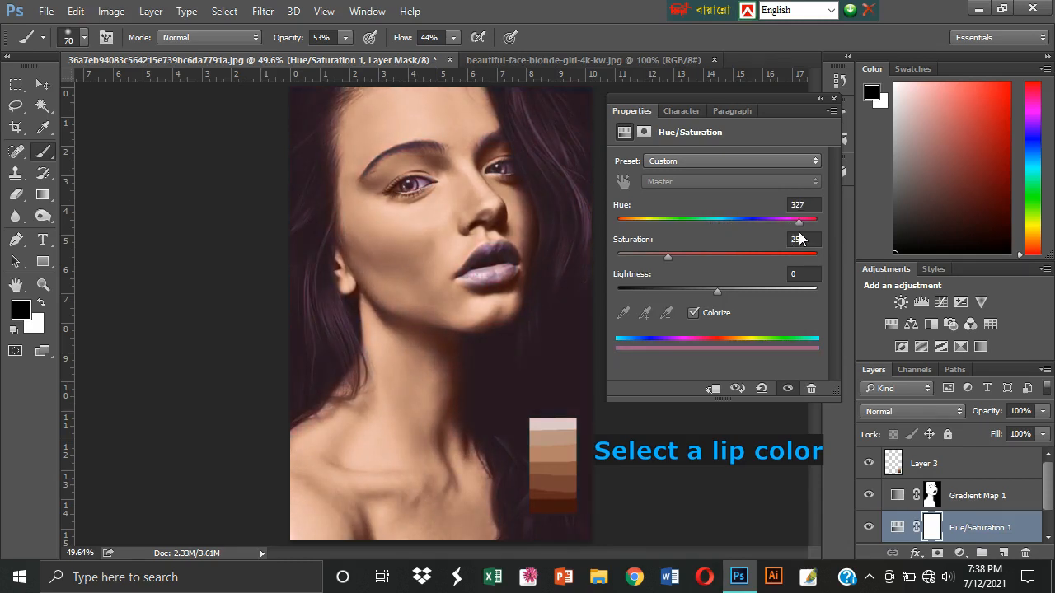
Set the colorized lip tone to hue 19, saturation 58 and lightness -14
drag(689, 257, 733, 258)
drag(780, 229, 626, 228)
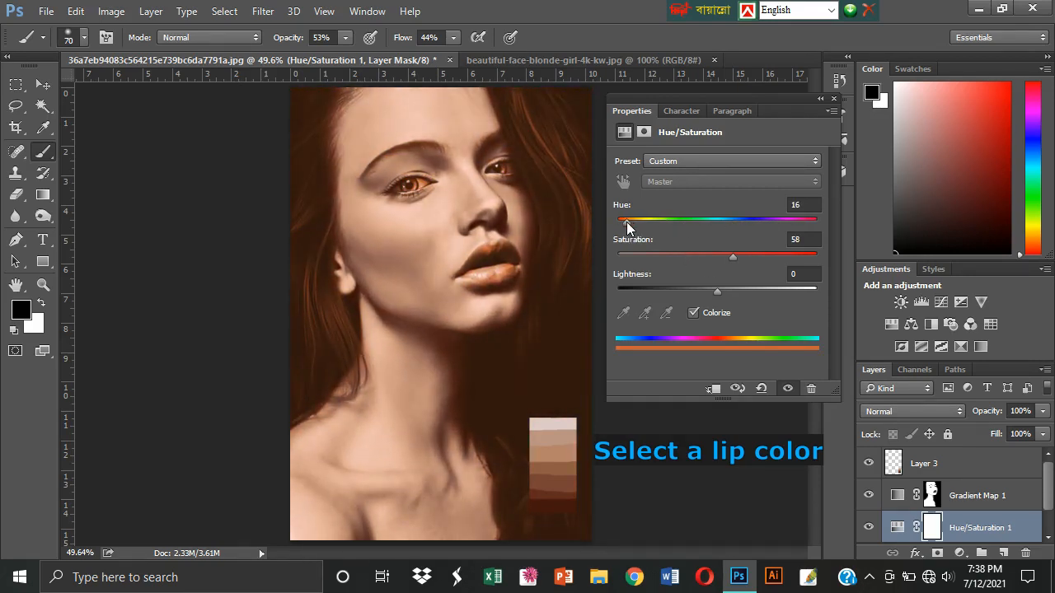
drag(717, 291, 702, 294)
drag(625, 222, 629, 224)
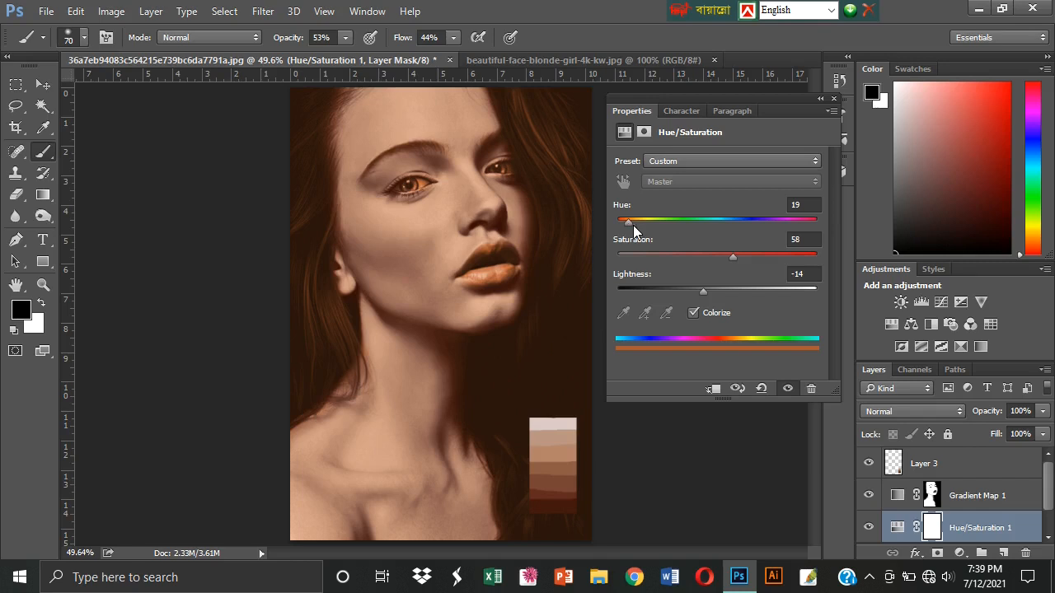
click(834, 100)
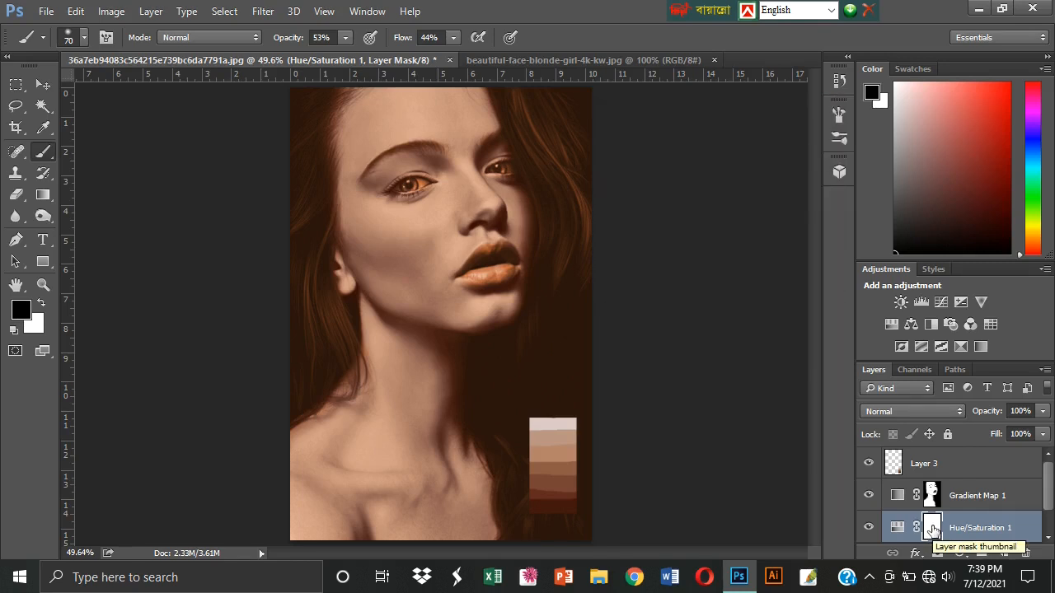
Invert the Hue/Saturation mask to black and prepare a soft round 25 px brush for the lips
key(ctrl+i)
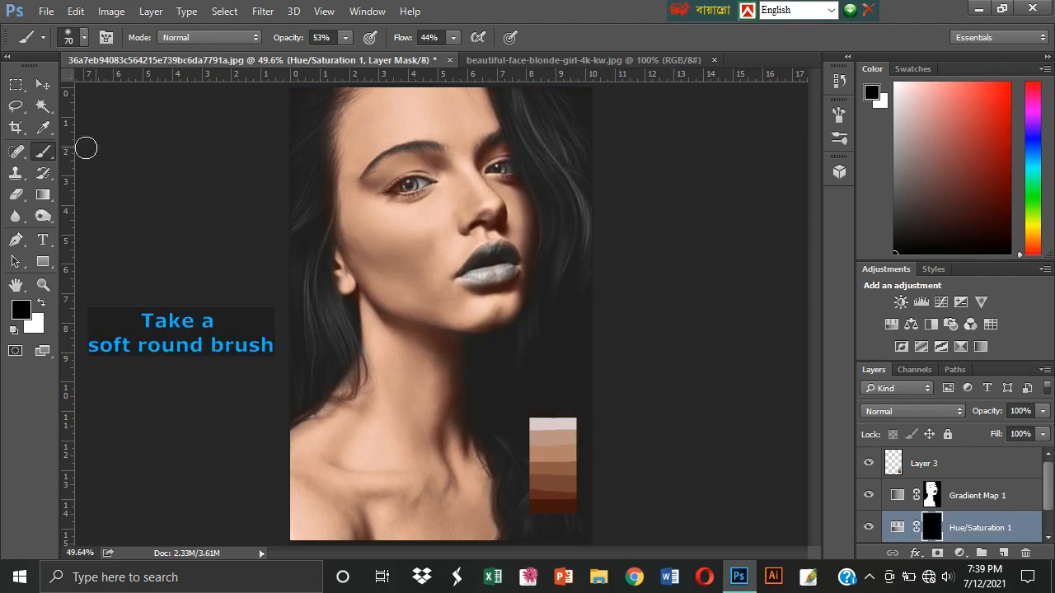
click(83, 38)
click(477, 3)
mouse_move(504, 278)
mouse_down()
mouse_move(533, 351)
mouse_move(553, 372)
mouse_up()
drag(487, 283, 420, 306)
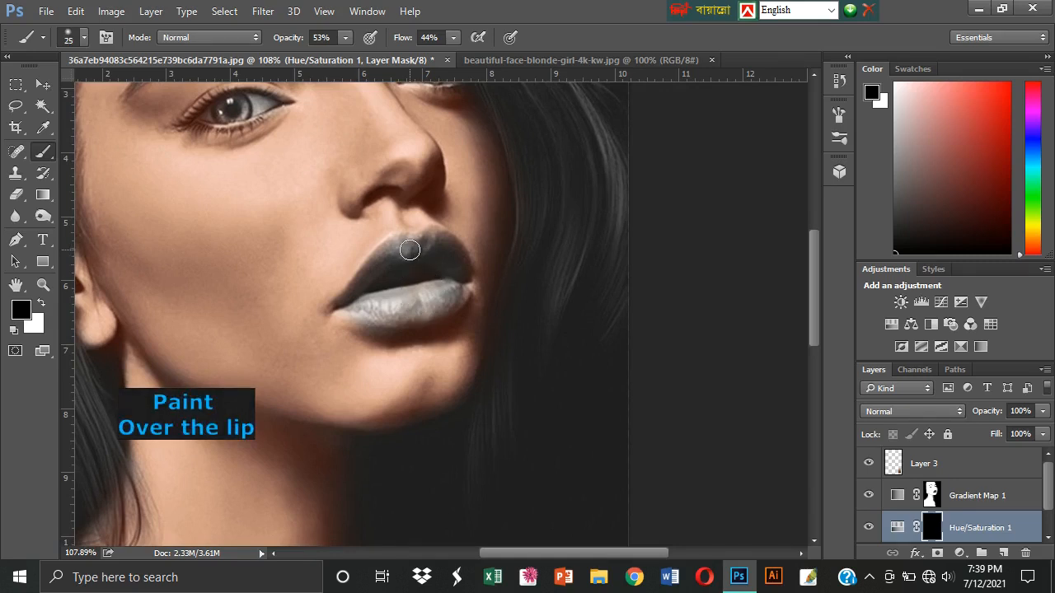
Paint the Hue/Saturation mask white over the upper lip and start on the lower lip
click(41, 304)
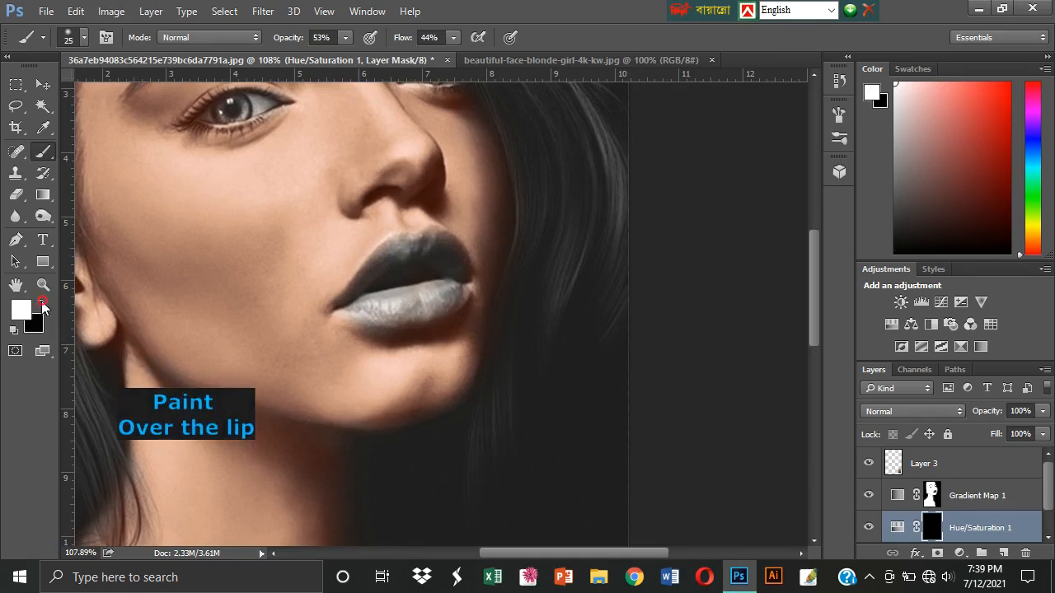
click(22, 310)
click(981, 157)
mouse_move(400, 253)
mouse_down()
mouse_move(438, 239)
mouse_move(386, 241)
mouse_move(352, 294)
mouse_move(395, 245)
mouse_move(443, 241)
mouse_up()
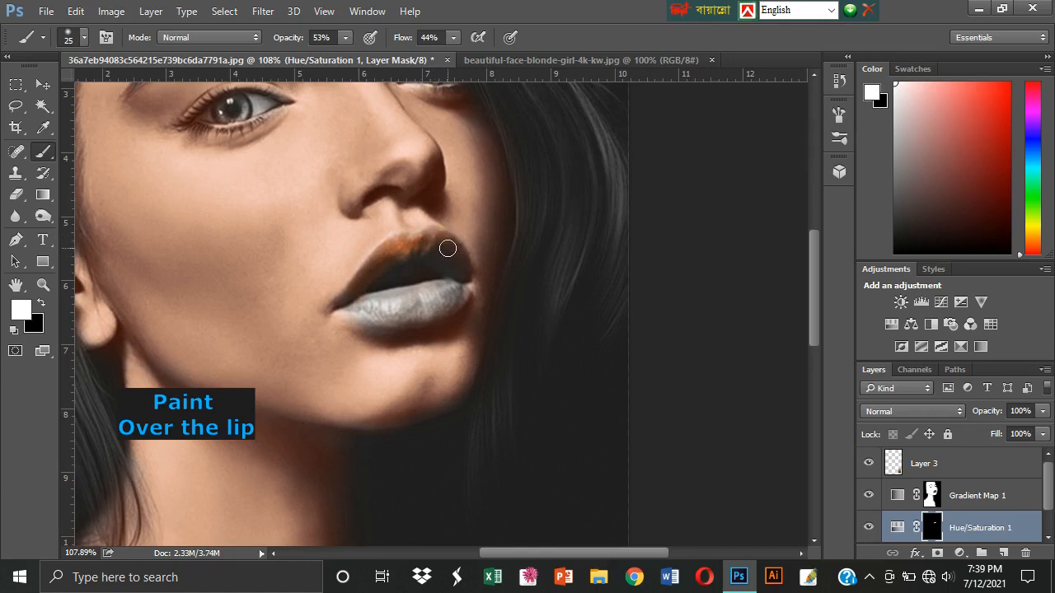
drag(410, 253, 377, 259)
mouse_move(453, 266)
mouse_down()
mouse_move(389, 313)
mouse_move(432, 303)
mouse_up()
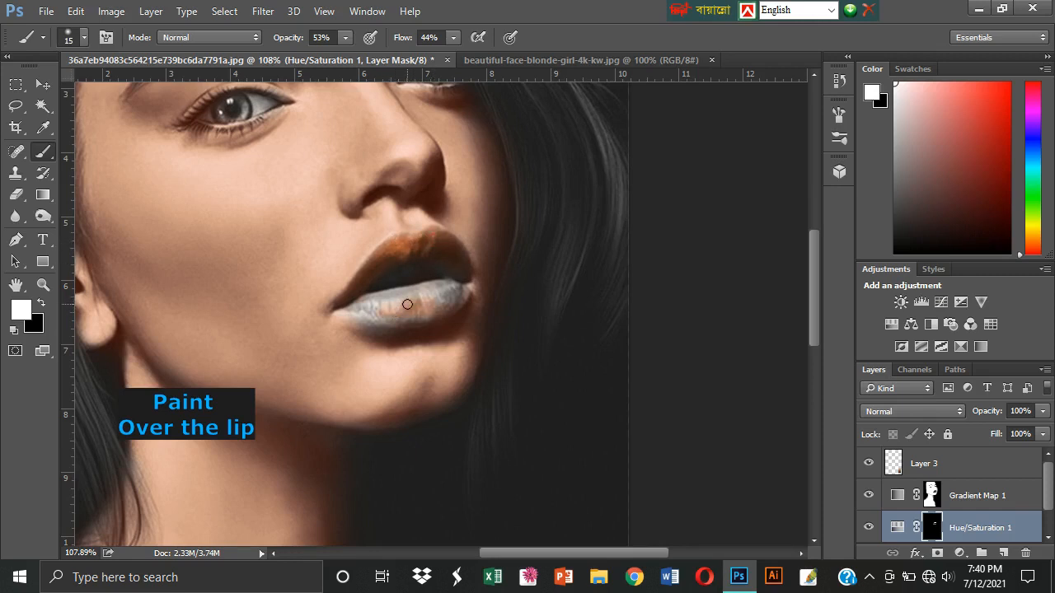
Cover the rest of the lips with a 20 px brush at 100% opacity and flow, and compare before and after
mouse_move(345, 38)
mouse_down()
mouse_move(456, 57)
mouse_move(508, 39)
mouse_up()
key(bracketright)
mouse_move(398, 305)
mouse_down()
mouse_move(431, 302)
mouse_move(433, 292)
mouse_move(385, 299)
mouse_move(454, 283)
mouse_up()
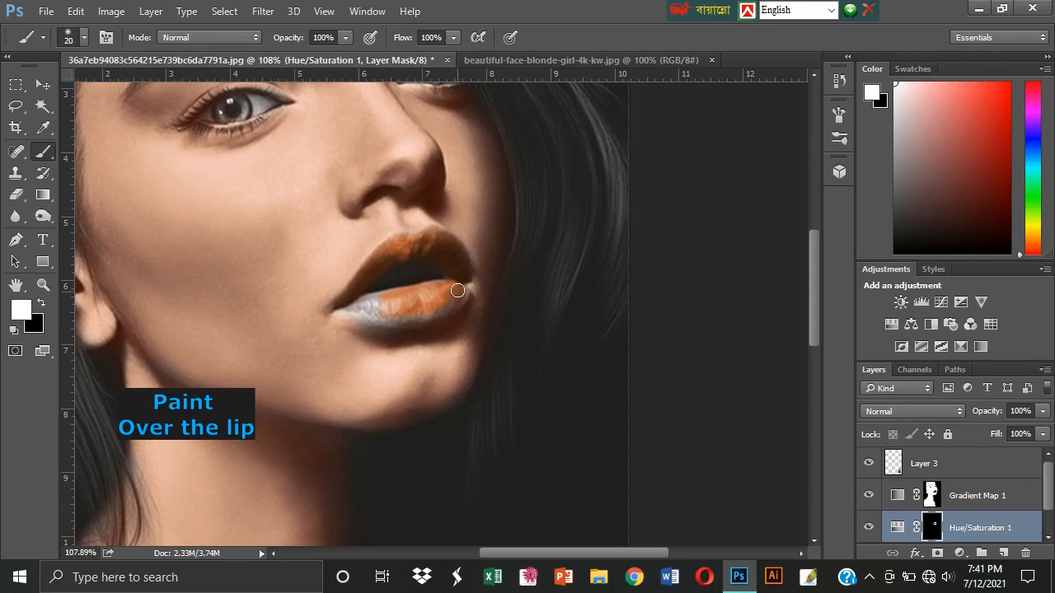
mouse_move(435, 309)
mouse_down()
mouse_move(350, 308)
mouse_move(398, 315)
mouse_move(361, 302)
mouse_move(443, 289)
mouse_move(344, 311)
mouse_move(418, 322)
mouse_move(445, 314)
mouse_move(361, 308)
mouse_move(396, 318)
mouse_move(453, 301)
mouse_move(458, 280)
mouse_move(375, 310)
mouse_move(341, 310)
mouse_move(385, 323)
mouse_move(395, 310)
mouse_move(339, 306)
mouse_move(410, 322)
mouse_move(347, 308)
mouse_move(435, 306)
mouse_up()
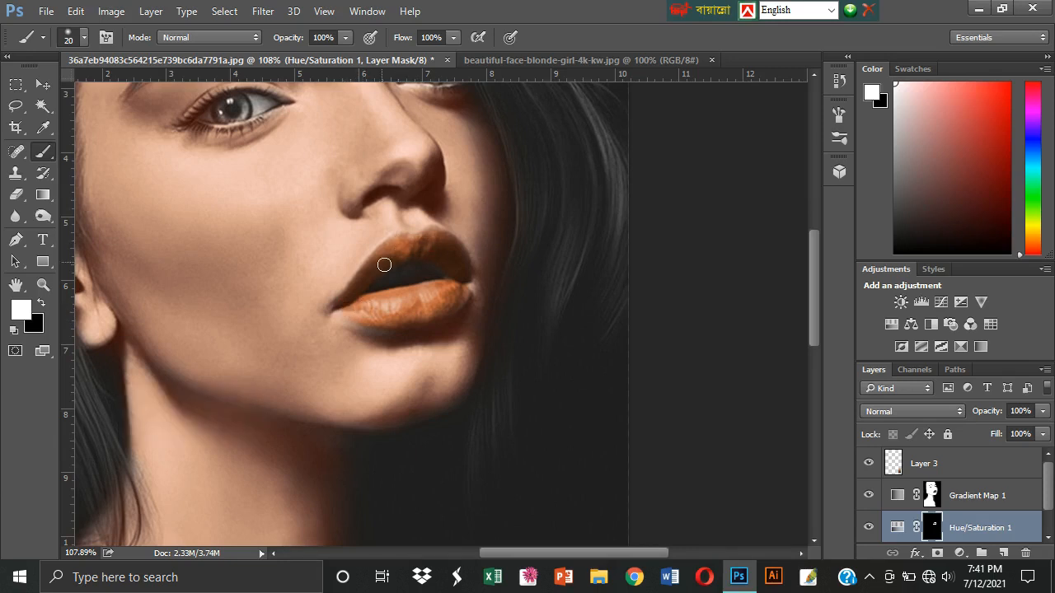
key(ctrl+0)
click(868, 530)
click(868, 530)
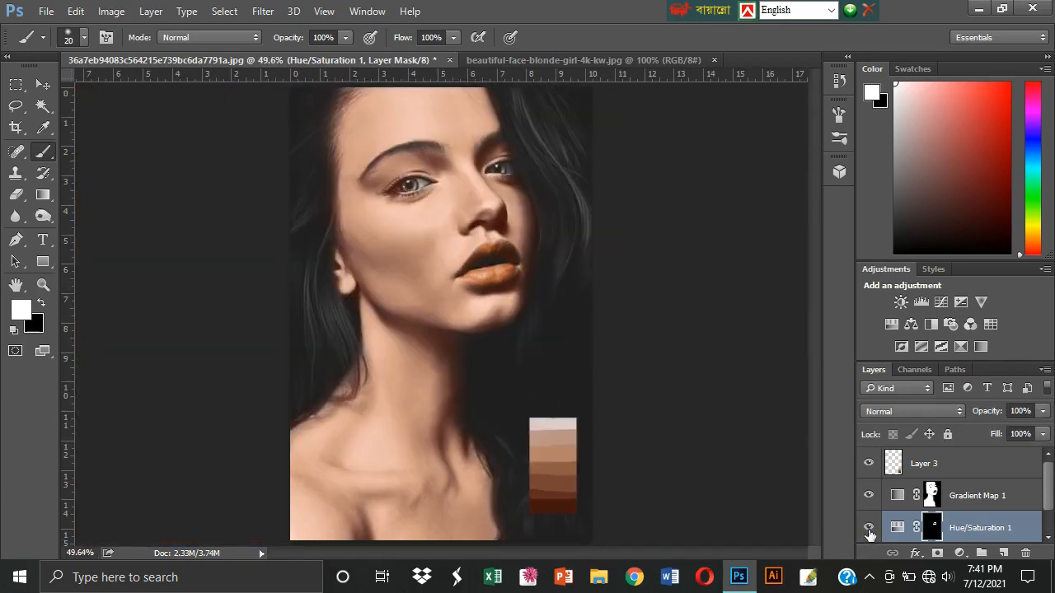
Blend the skin tone into the lip edges on the Gradient Map mask with the brush at 30% opacity and 33% flow
click(932, 497)
scroll(510, 279, up, 8)
click(345, 38)
drag(346, 55, 303, 55)
click(453, 37)
drag(453, 56, 329, 56)
click(345, 38)
click(393, 302)
drag(393, 296, 425, 302)
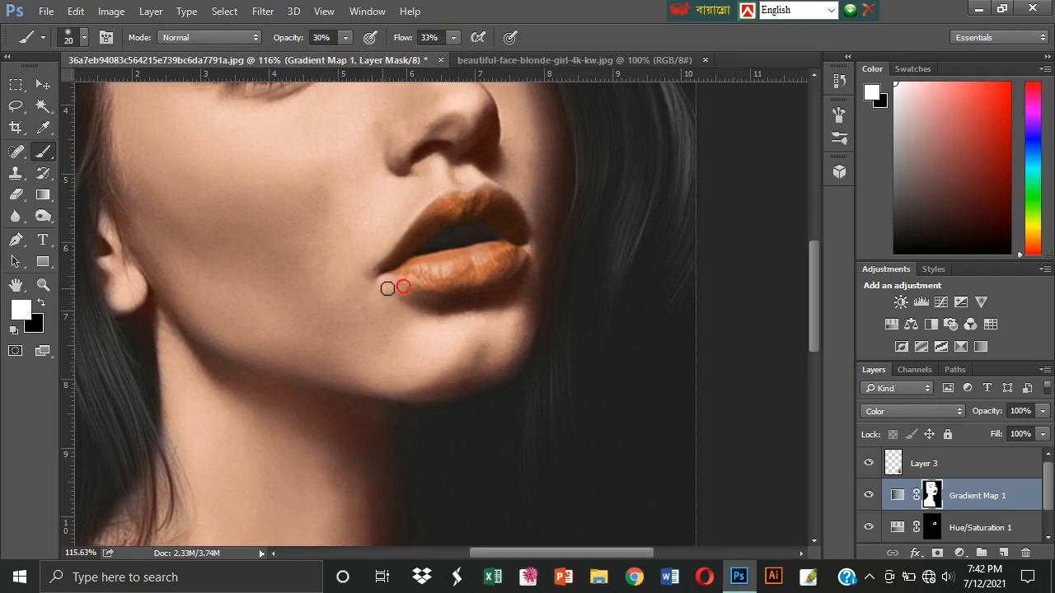
scroll(412, 245, up, 2)
key(x)
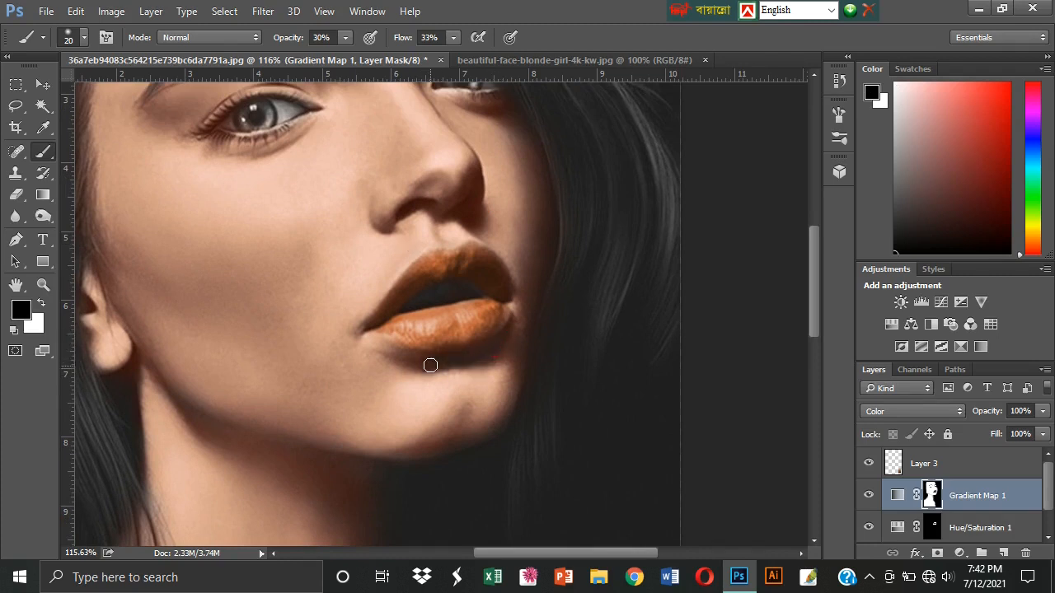
key(x)
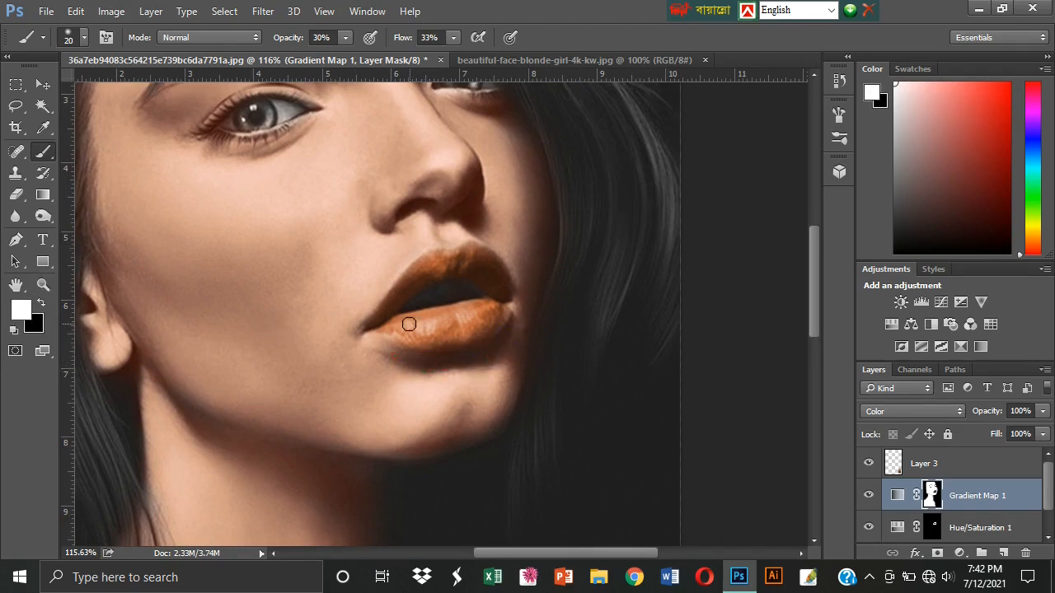
scroll(542, 243, down, 3)
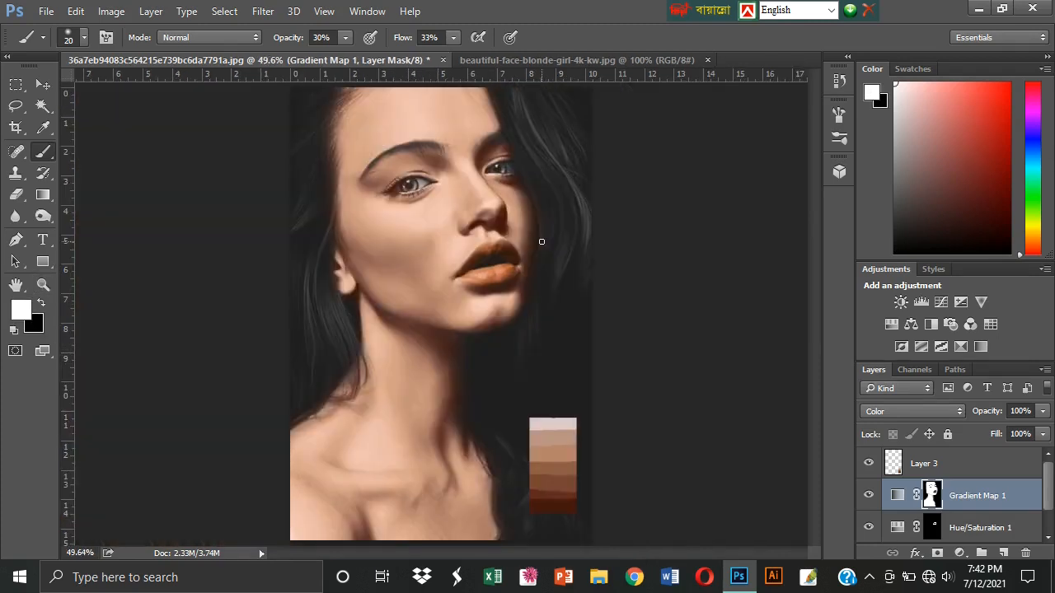
Readjust the lip Hue/Saturation adjustment to saturation 58 and lightness -25
double_click(898, 526)
drag(732, 261, 734, 257)
drag(703, 291, 692, 291)
click(732, 258)
click(834, 100)
Darken the lip Hue/Saturation adjustment slightly, and reduce that layer's fill to about 89% and its opacity to about 86%
drag(1042, 410, 940, 442)
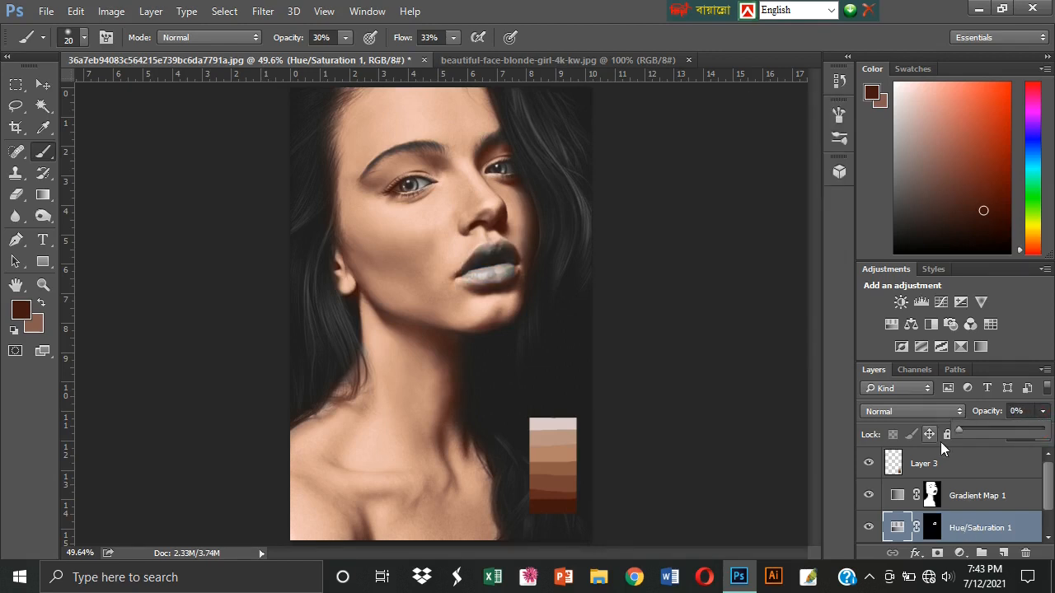
drag(1003, 432, 1033, 432)
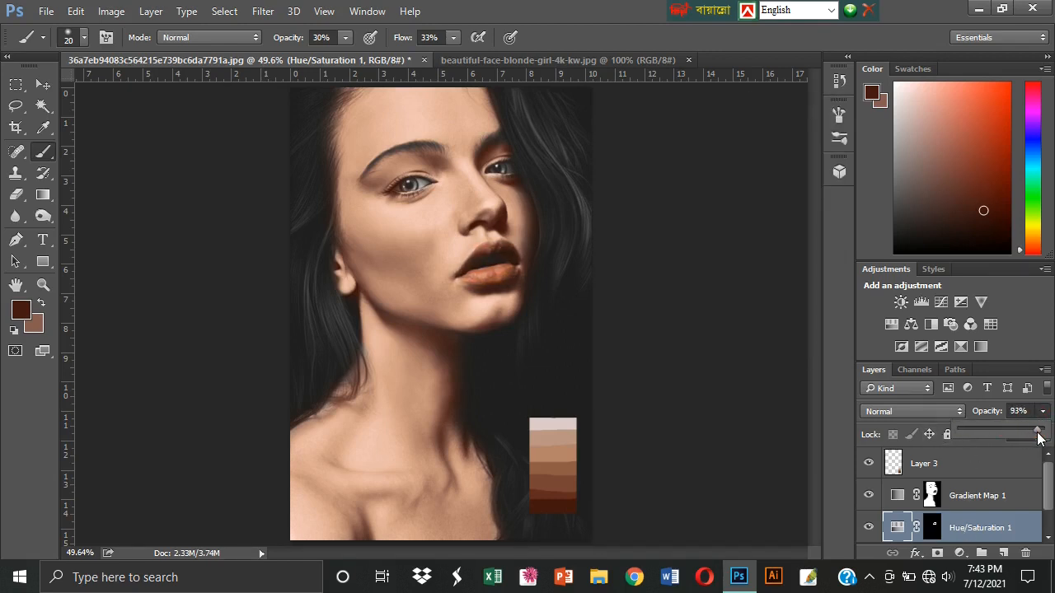
double_click(894, 530)
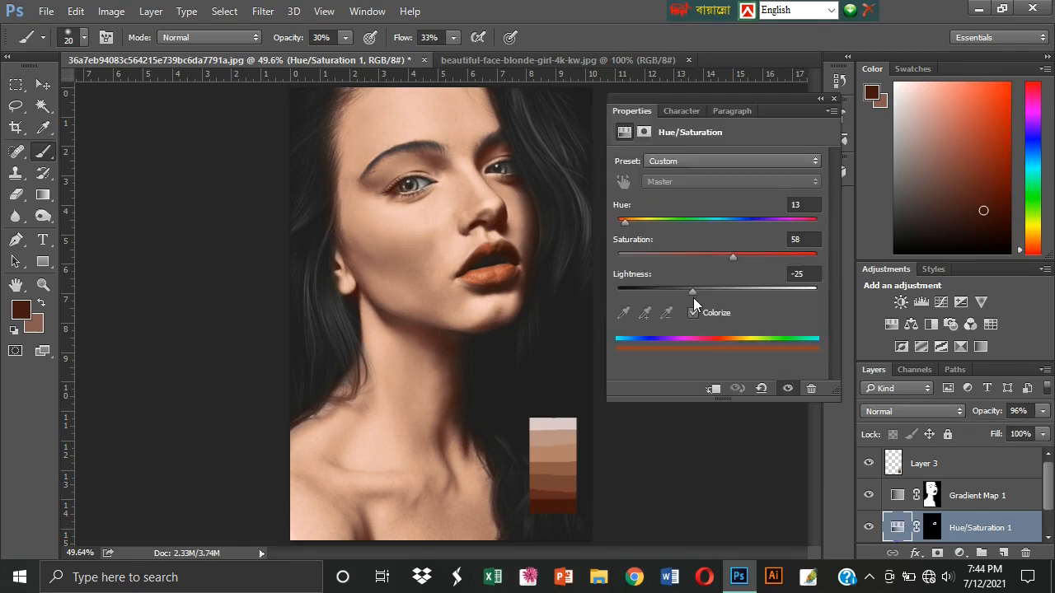
drag(691, 295, 686, 294)
click(834, 100)
drag(1044, 439, 1036, 466)
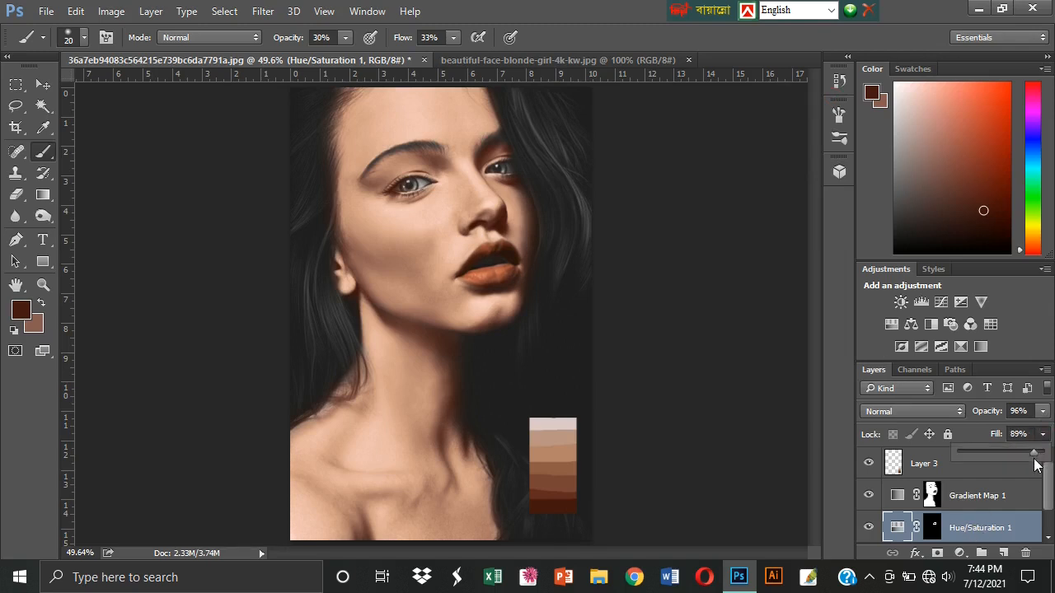
drag(1043, 410, 1037, 443)
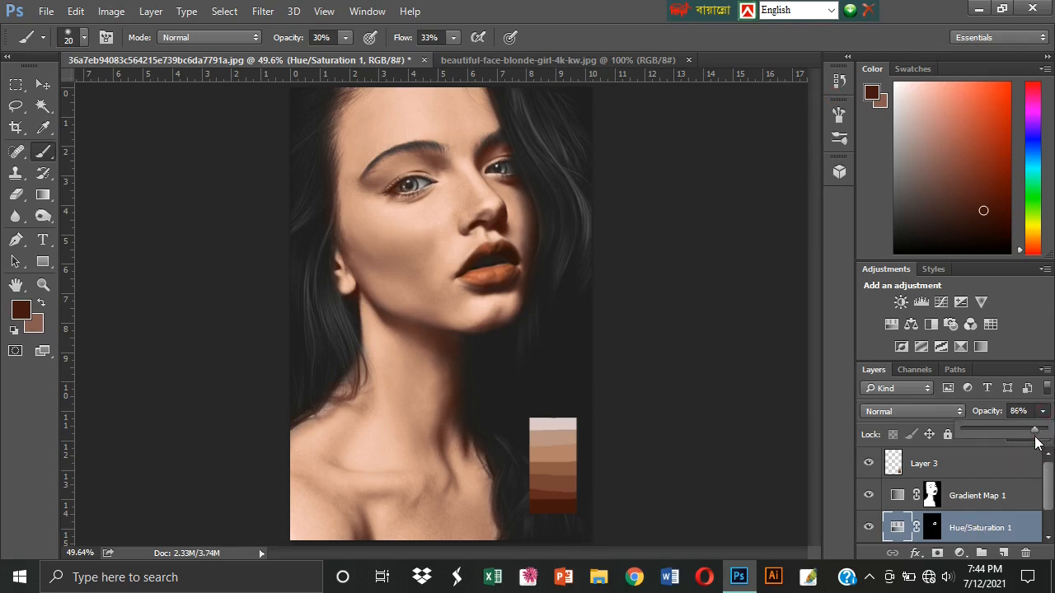
Add a second Hue/Saturation adjustment layer below the lip adjustment for the hair and turn on Colorize
drag(1048, 500, 1048, 522)
click(981, 528)
click(960, 554)
click(963, 388)
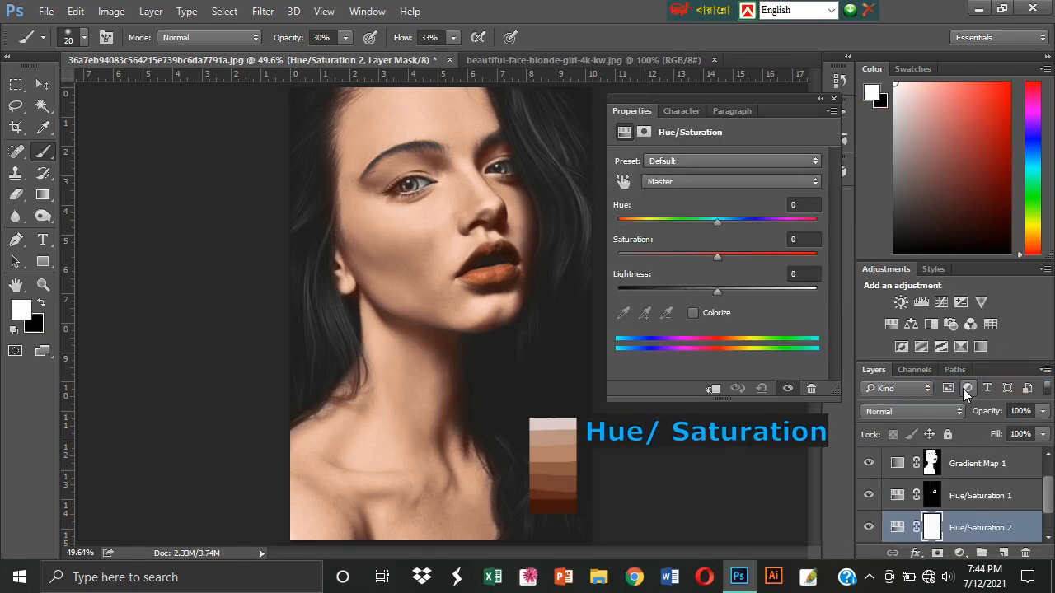
click(693, 314)
Set the hair color to hue 15, saturation 36 and lightness -29, and compare the image before and after
drag(621, 222, 689, 298)
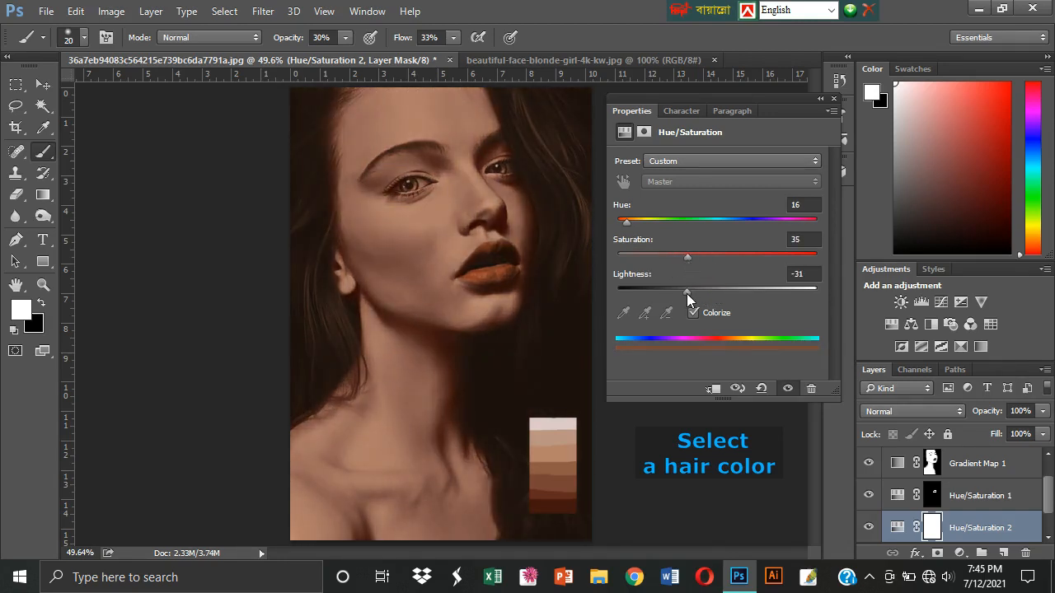
drag(628, 223, 625, 223)
drag(687, 292, 690, 294)
click(689, 259)
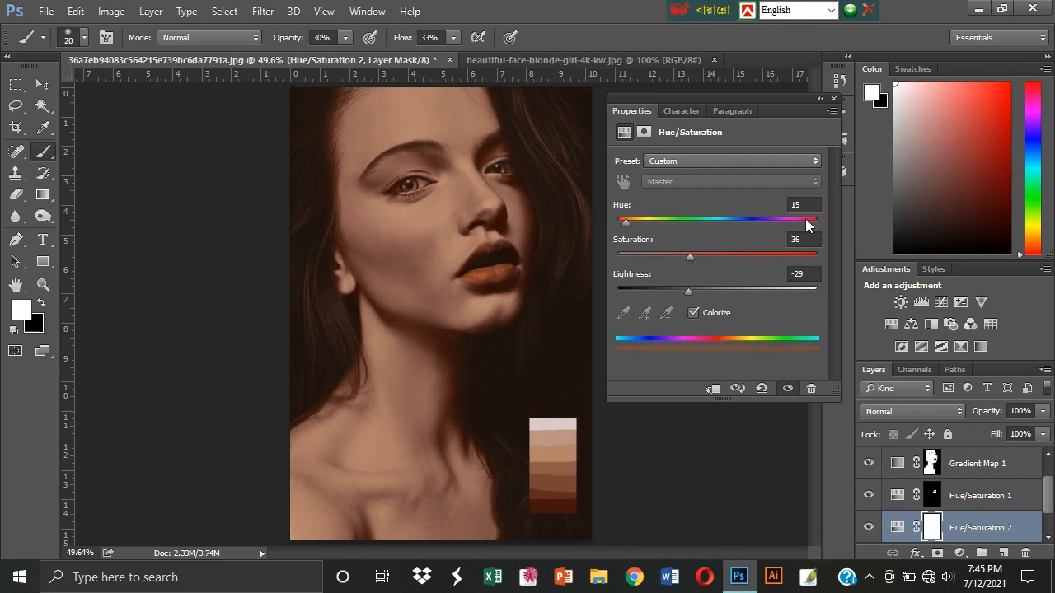
click(789, 390)
click(788, 391)
click(835, 100)
Invert the hair adjustment's mask to black and choose a soft round brush
click(931, 533)
key(ctrl+i)
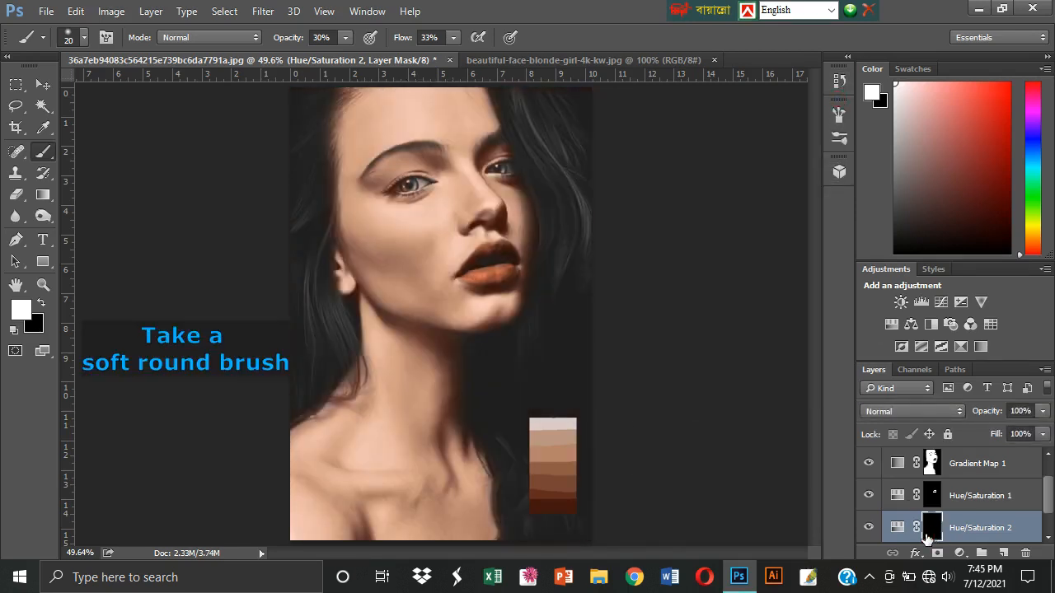
click(83, 39)
click(35, 165)
click(515, 5)
Enlarge the brush to 250 px and start painting the hair mask white over the hair beside the forehead and cheek
key(bracketright)
key(bracketright)
key(bracketright)
key(bracketright)
key(bracketright)
key(bracketright)
key(bracketright)
key(bracketright)
key(bracketright)
key(bracketright)
key(bracketright)
key(bracketright)
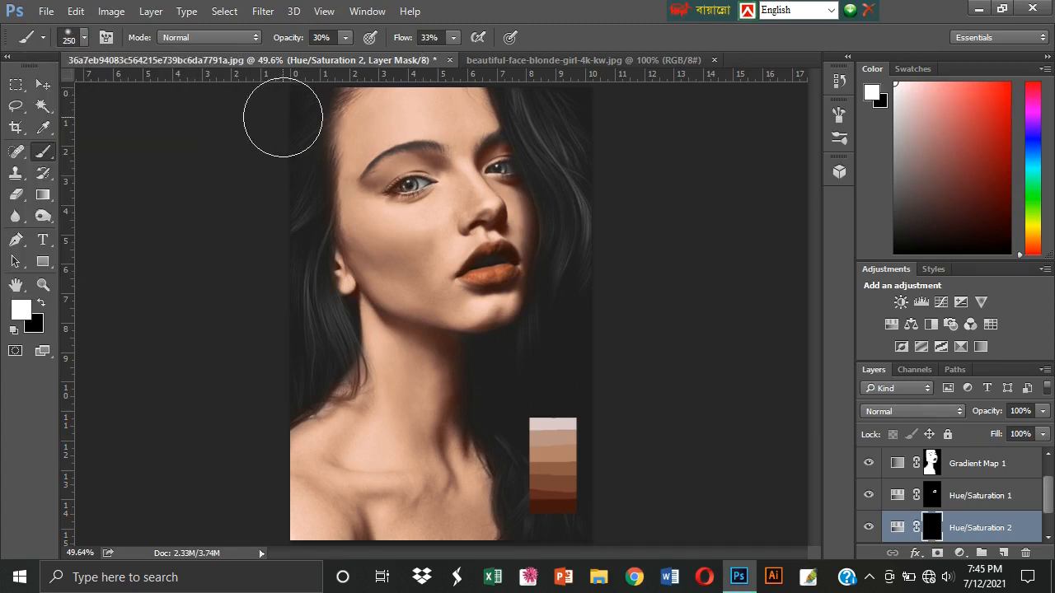
mouse_move(283, 117)
mouse_down()
mouse_move(277, 306)
mouse_move(305, 333)
mouse_move(273, 94)
mouse_move(284, 213)
mouse_move(271, 371)
mouse_move(283, 370)
mouse_move(285, 219)
mouse_up()
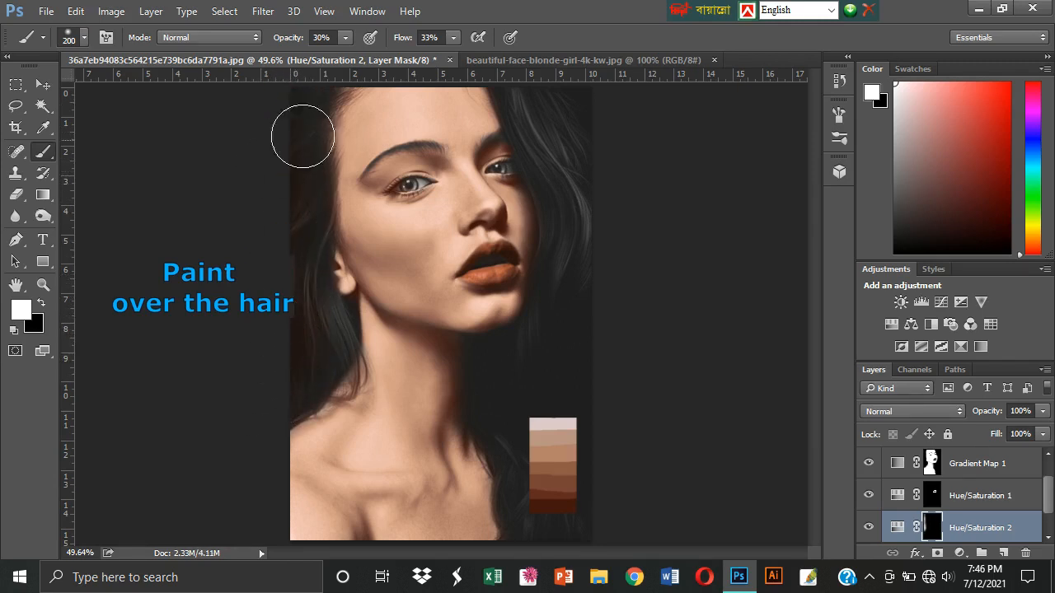
Raise the brush to 100% opacity and flow and paint the hair mask over the hair on both sides of the face
click(345, 37)
drag(345, 56, 500, 32)
click(454, 38)
drag(453, 56, 516, 56)
mouse_move(281, 259)
mouse_down()
mouse_move(280, 341)
mouse_move(303, 341)
mouse_move(289, 365)
mouse_move(308, 354)
mouse_move(305, 318)
mouse_move(248, 283)
mouse_up()
mouse_move(544, 101)
mouse_down()
mouse_move(585, 239)
mouse_move(582, 433)
mouse_move(555, 337)
mouse_move(563, 487)
mouse_move(575, 206)
mouse_up()
Hide the Layer 3 color swatches and paint the hair mask beneath the chin and beside the neck with a 150 px brush
scroll(1003, 524, up, 1)
click(868, 465)
key(bracketleft)
key(bracketleft)
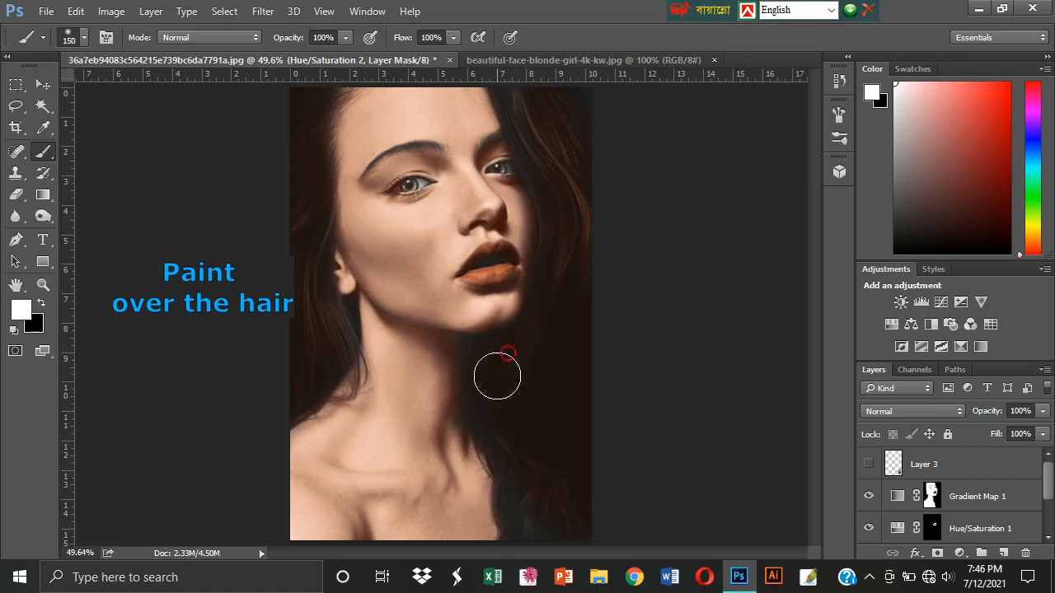
scroll(873, 523, down, 2)
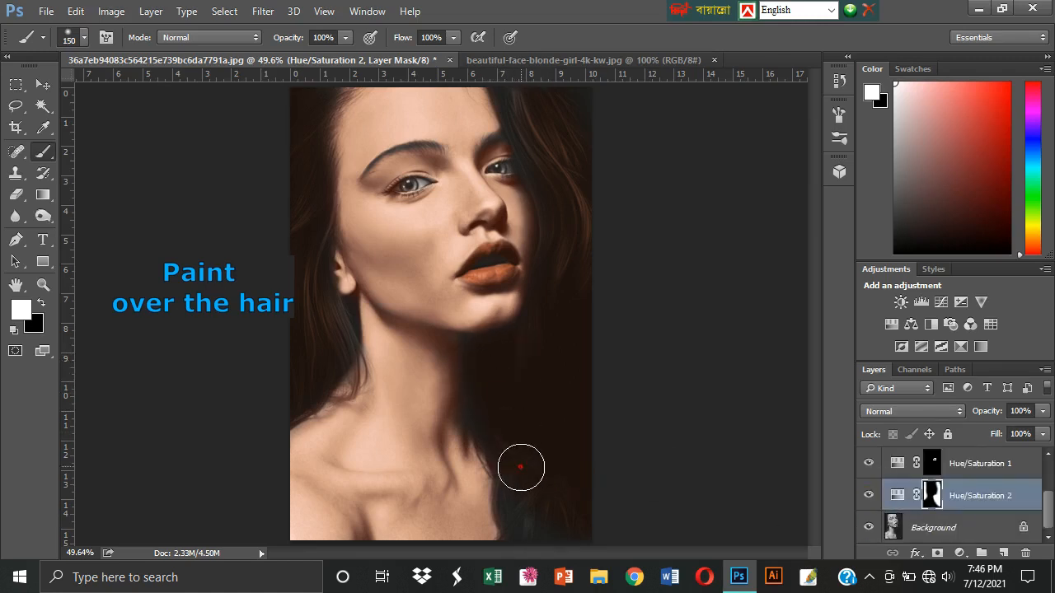
key(bracketright)
key(bracketright)
Paint the hair mask along the strands beside the forehead and far eye with a 90 px brush
scroll(562, 329, up, 4)
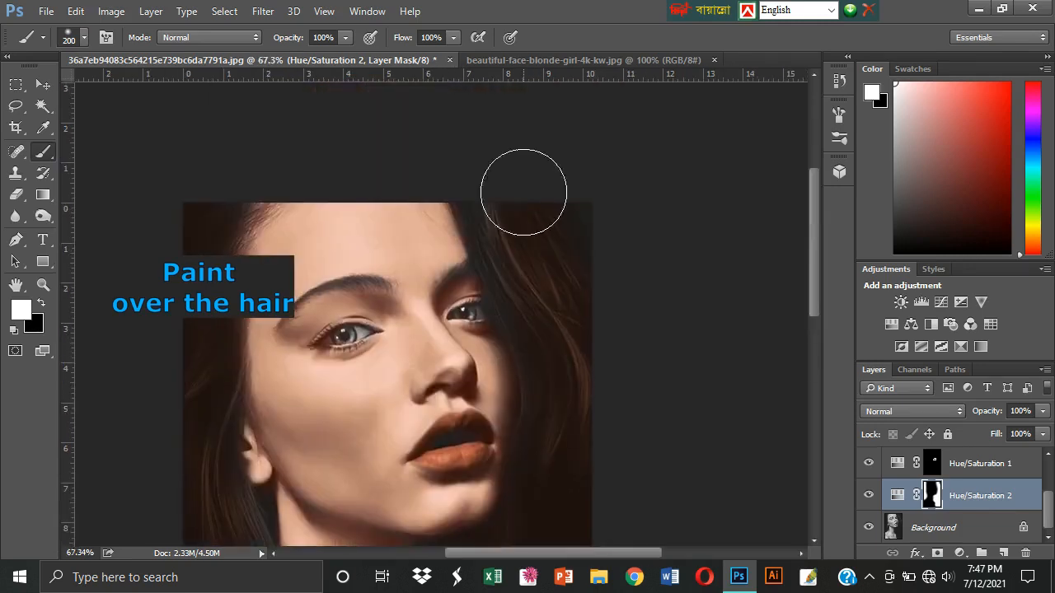
key(bracketleft)
key(bracketleft)
key(bracketleft)
key(bracketleft)
key(bracketleft)
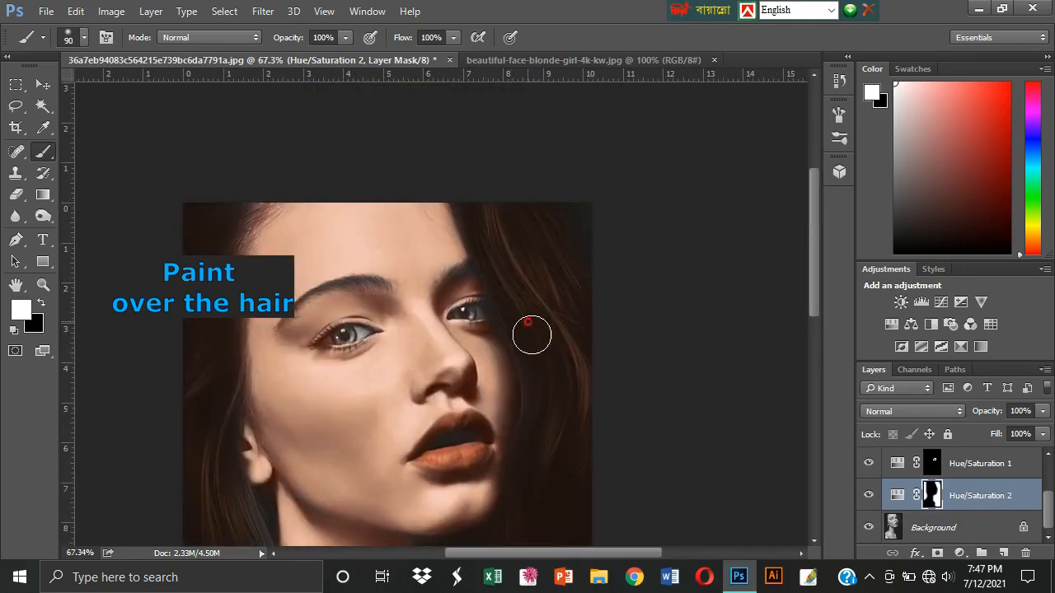
scroll(539, 368, down, 3)
Switch the brush color back to white and cover the remaining gray strands between the ear and the shoulder
scroll(579, 399, up, 4)
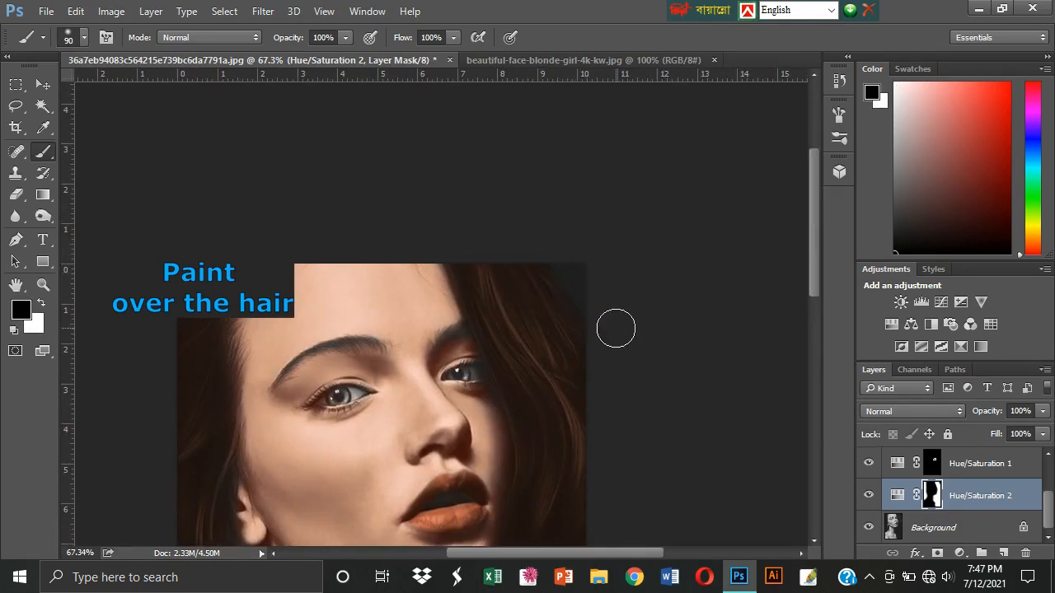
key(x)
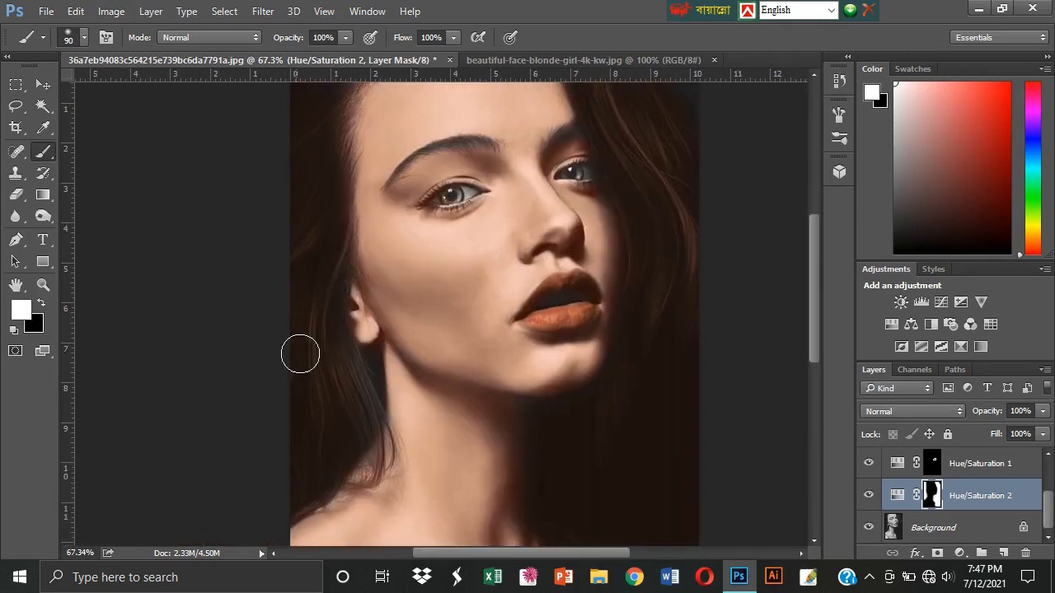
mouse_move(300, 354)
mouse_down()
mouse_move(356, 412)
mouse_move(321, 437)
mouse_move(304, 393)
mouse_move(354, 427)
mouse_up()
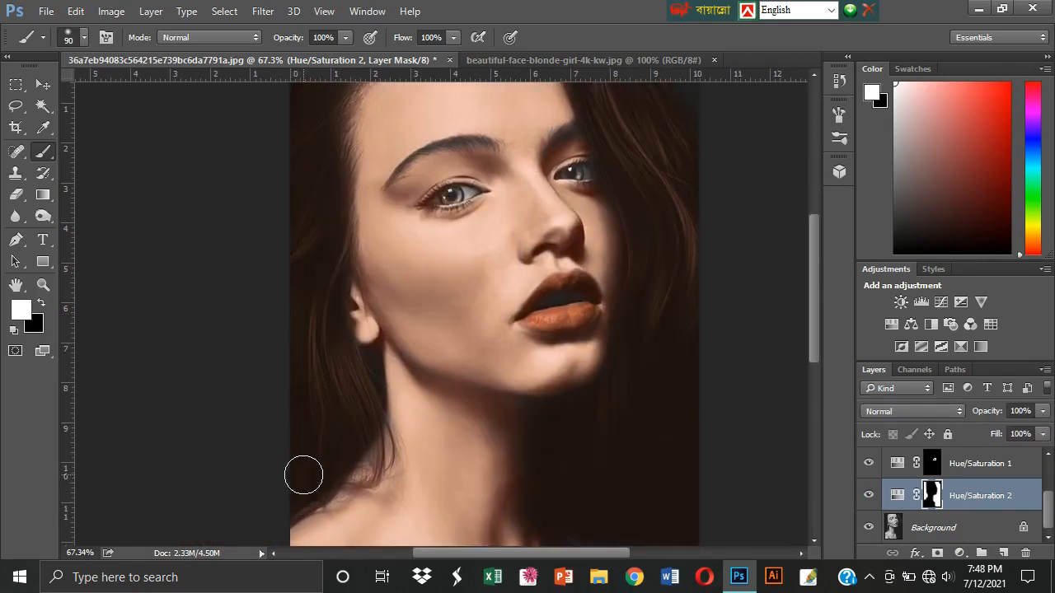
Lower the brush to 30% opacity and 45% flow for blending the hair edges
scroll(304, 452, up, 5)
click(453, 38)
drag(453, 59, 408, 58)
click(346, 40)
drag(344, 58, 287, 58)
click(350, 39)
click(421, 577)
click(717, 207)
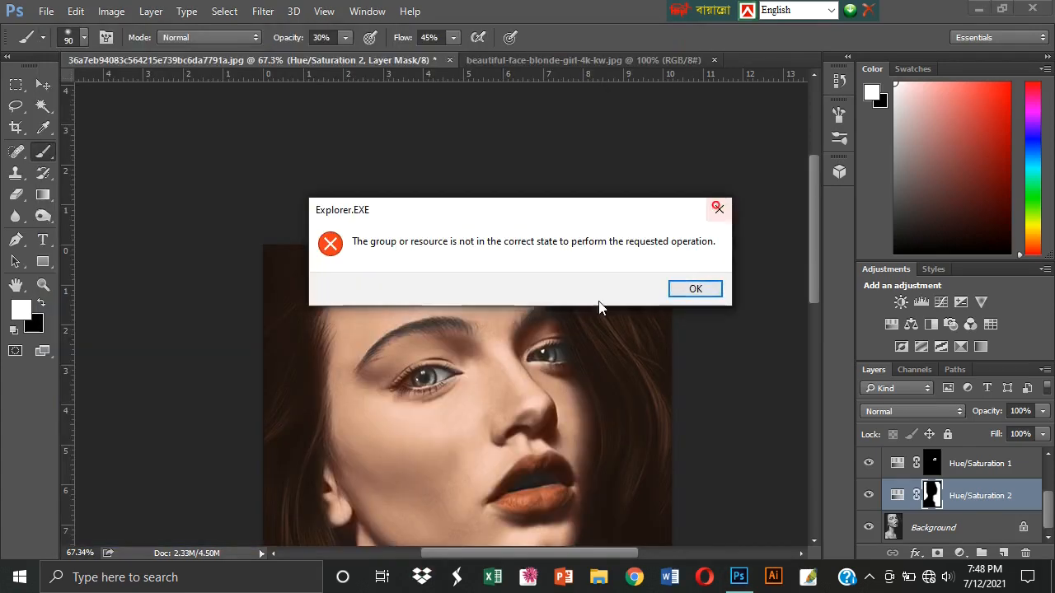
click(695, 289)
Blend the hair color into the wisps over the shoulder with a 50 px brush and compare before and after
scroll(448, 247, down, 12)
key(bracketleft)
key(bracketleft)
key(bracketleft)
key(bracketleft)
scroll(332, 243, up, 2)
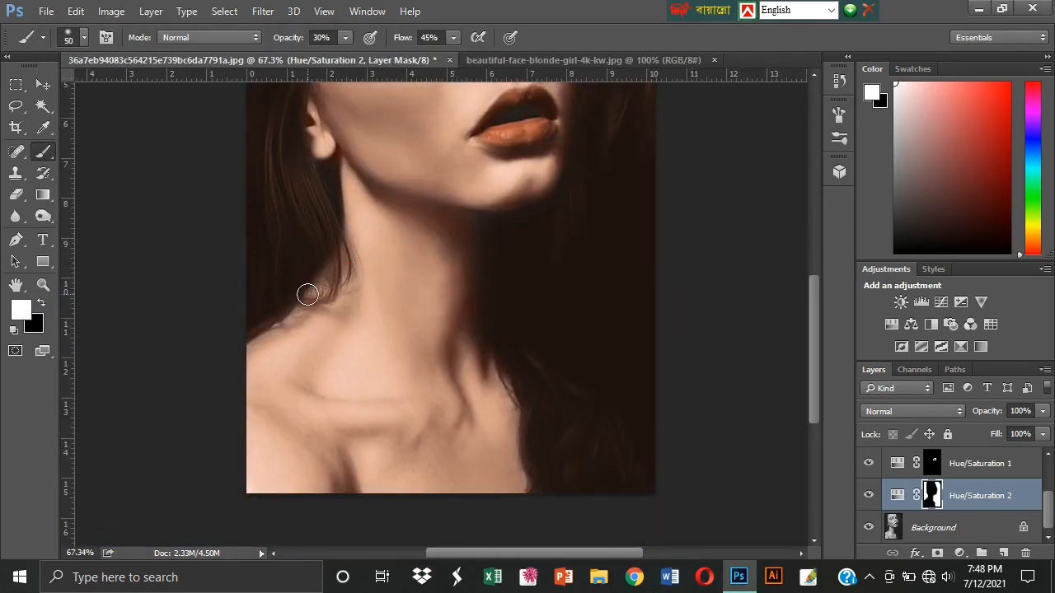
scroll(259, 280, up, 1)
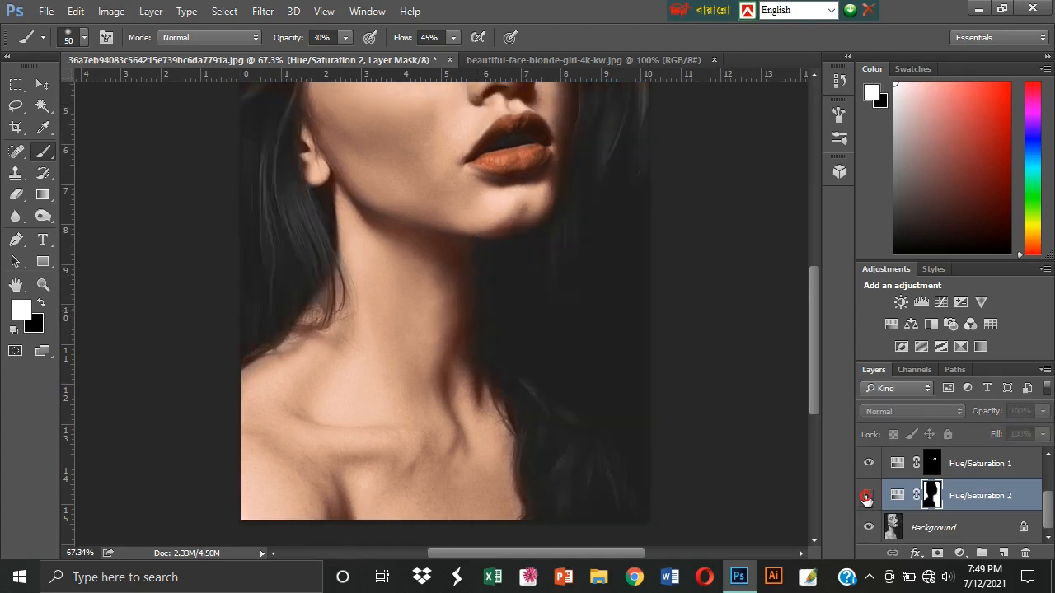
Build up the hair color around the forehead and the far side of the face with a 150 px brush
scroll(548, 408, up, 10)
key(bracketright)
key(bracketright)
key(bracketright)
key(bracketright)
key(bracketright)
key(bracketright)
key(bracketright)
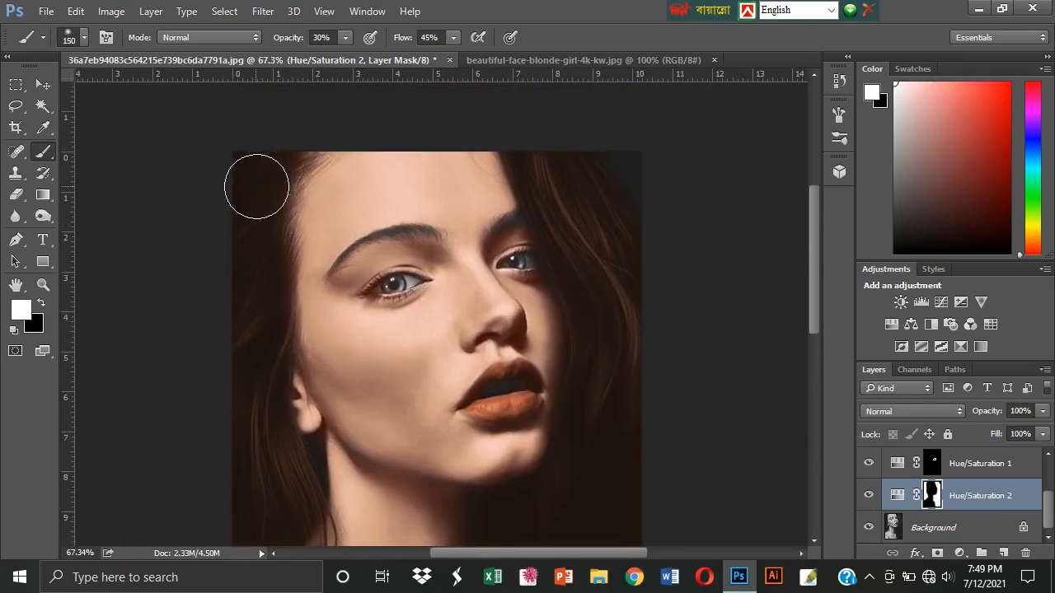
key(bracketleft)
key(bracketleft)
key(bracketleft)
key(bracketleft)
scroll(593, 272, down, 5)
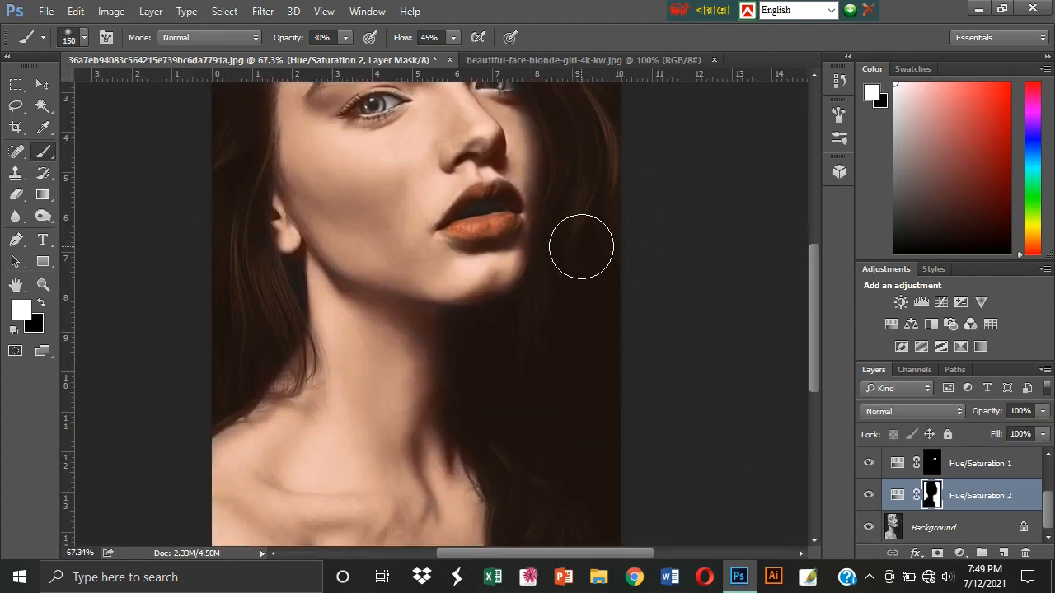
Set the brush to 35 px, 15% opacity and 18% flow, and soften the hair color along the face edge
key(bracketleft)
key(bracketleft)
key(bracketleft)
key(bracketleft)
key(bracketleft)
key(bracketleft)
key(shift+1)
key(shift+8)
key(1)
key(5)
drag(543, 186, 556, 375)
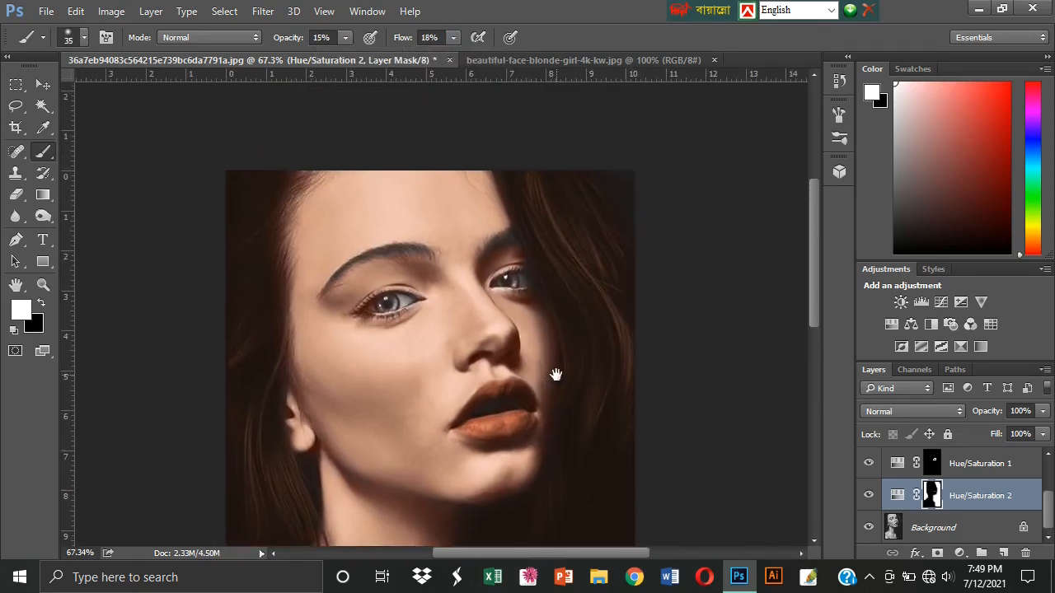
Tint the near eyebrow on the hair mask with a 20 px brush and compare before and after
scroll(427, 251, up, 3)
key(bracketleft)
key(bracketleft)
key(bracketleft)
drag(345, 259, 412, 242)
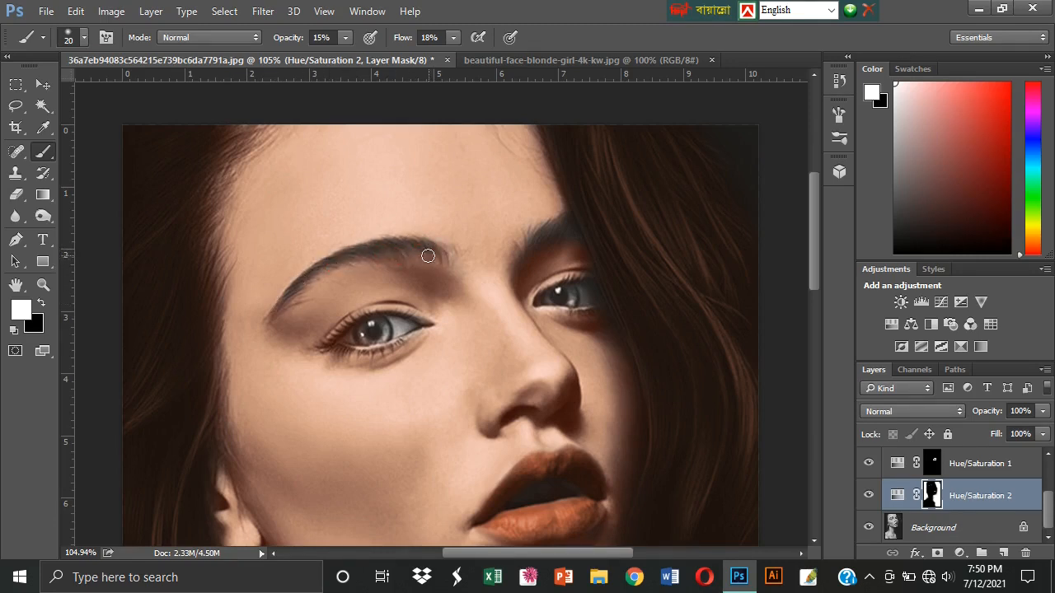
click(868, 495)
click(868, 495)
Tint the far eyebrow on the hair mask, check the hair edges, and fit the whole portrait in view
mouse_move(536, 236)
mouse_down()
mouse_move(459, 261)
mouse_move(445, 278)
mouse_up()
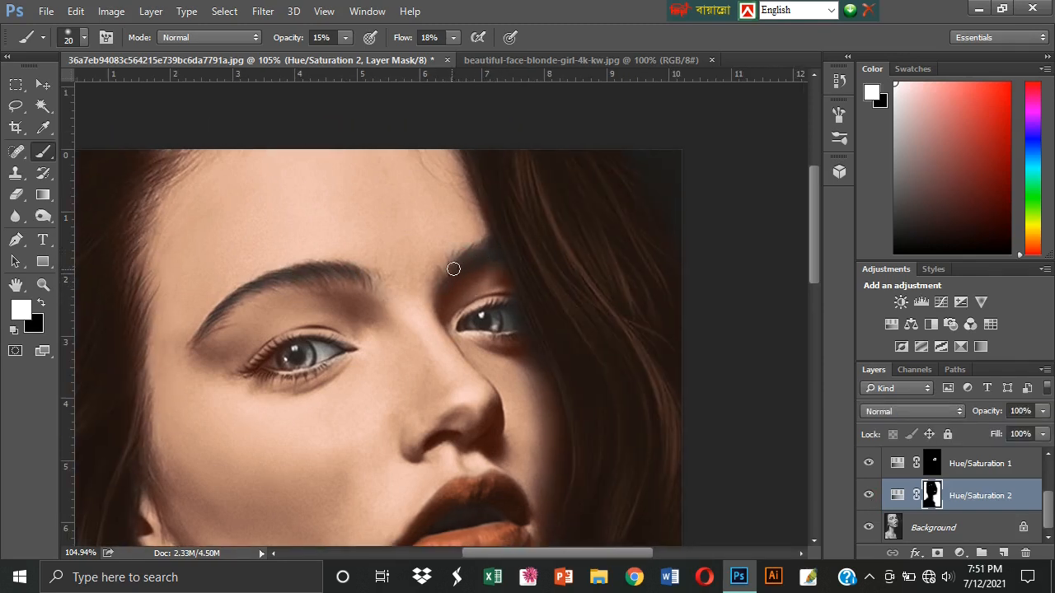
drag(514, 404, 497, 228)
drag(446, 399, 470, 252)
drag(490, 306, 414, 499)
key(ctrl+0)
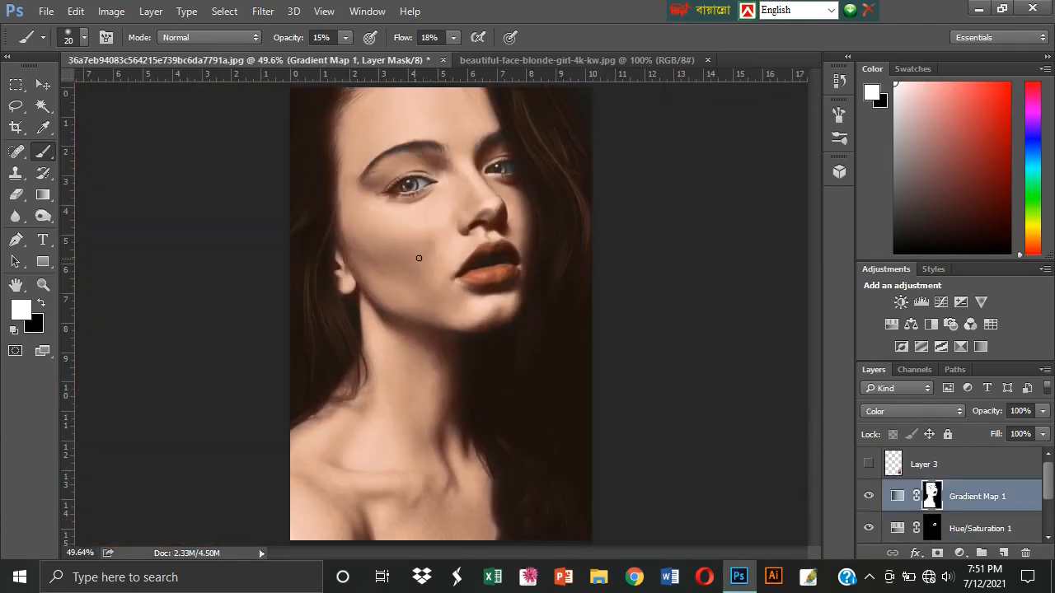
Paint black on the Gradient Map mask along the ear and hair edge with a 20 px brush
scroll(343, 337, up, 3)
scroll(343, 337, up, 3)
drag(353, 316, 309, 262)
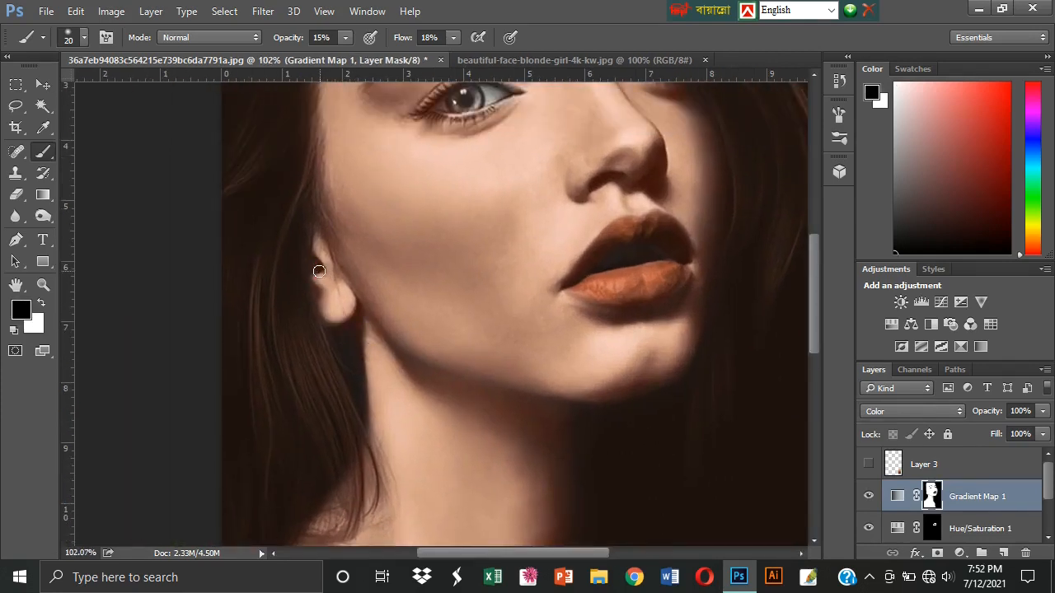
Adjust the brush opacity and flow, enlarge it to 40 px, and refine the Gradient Map mask where skin meets hair
drag(347, 38, 378, 54)
mouse_move(453, 39)
mouse_down()
mouse_move(453, 57)
mouse_move(475, 58)
mouse_up()
key(space)
drag(640, 361, 434, 393)
drag(376, 111, 462, 324)
drag(461, 461, 424, 282)
mouse_move(423, 165)
mouse_down()
mouse_move(452, 394)
mouse_move(410, 314)
mouse_up()
key(bracketright)
mouse_move(574, 429)
mouse_down()
mouse_move(581, 481)
mouse_move(582, 464)
mouse_up()
Set the brush to 22% opacity and 22% flow and blend the skin tone edge around the chin
drag(346, 39, 319, 56)
drag(453, 38, 434, 56)
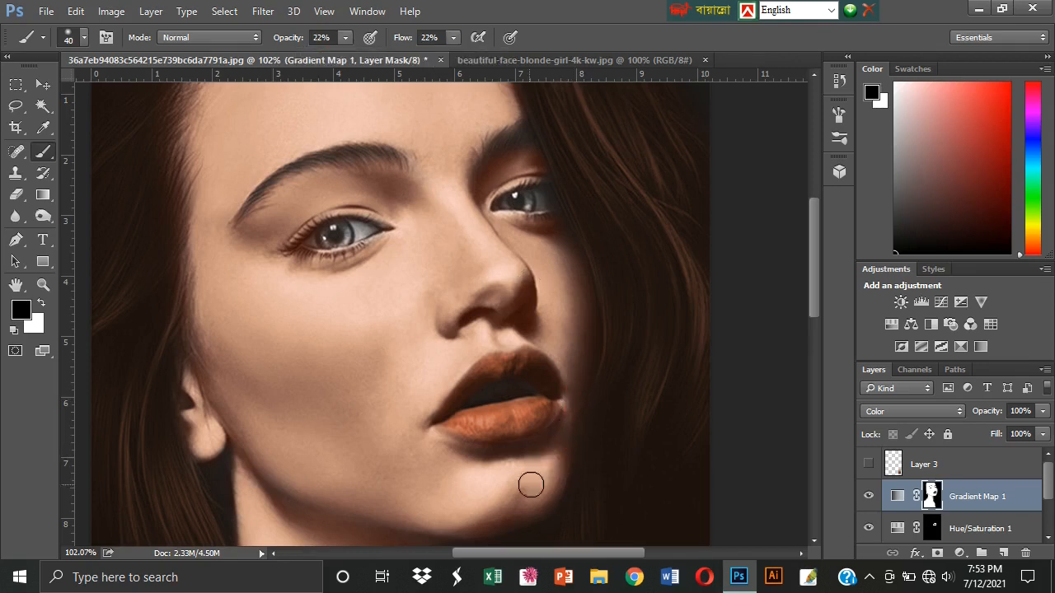
scroll(544, 470, down, 2)
scroll(491, 437, down, 3)
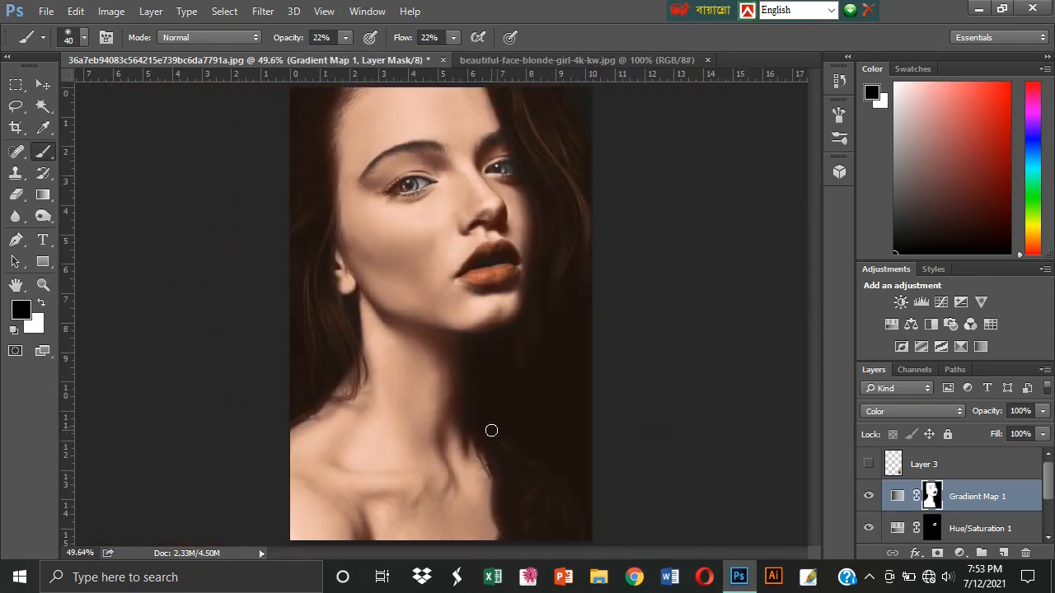
Reduce the hair Hue/Saturation layer's opacity to 86% and its fill to 99%
click(971, 501)
scroll(960, 520, down, 1)
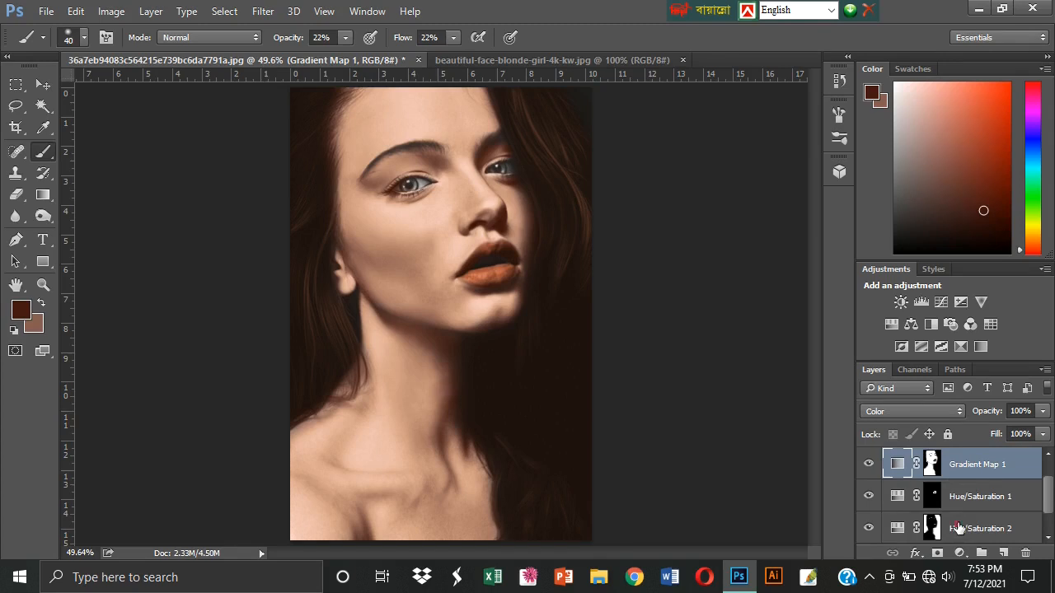
click(958, 528)
click(897, 528)
click(1043, 434)
drag(1043, 435, 1015, 447)
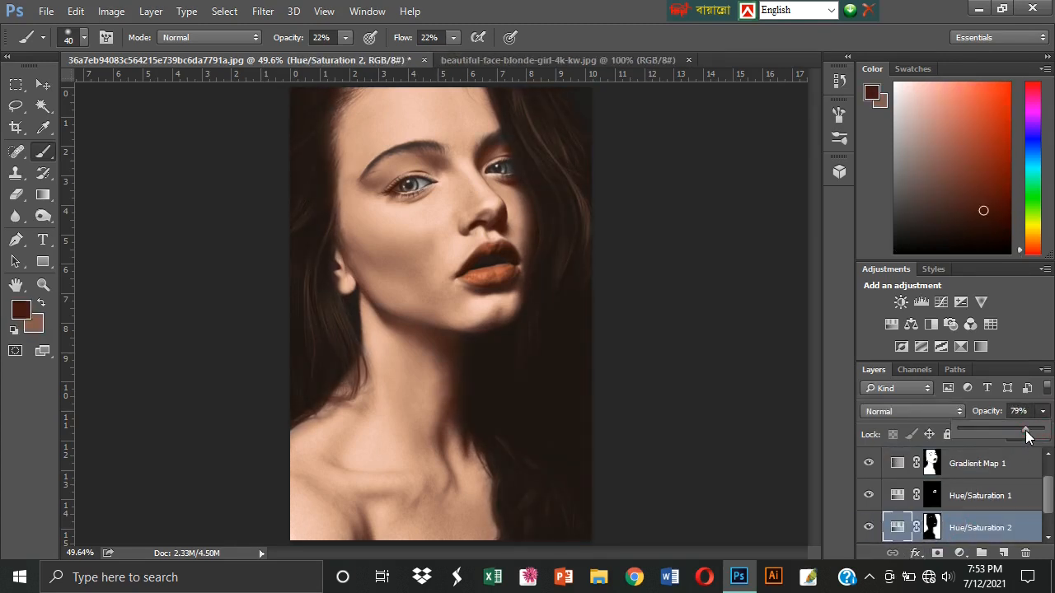
click(1042, 412)
click(1044, 436)
drag(1044, 454, 1035, 434)
Change the hair Hue/Saturation layer's blend mode to Color and its opacity to 91%
click(1044, 412)
click(1045, 413)
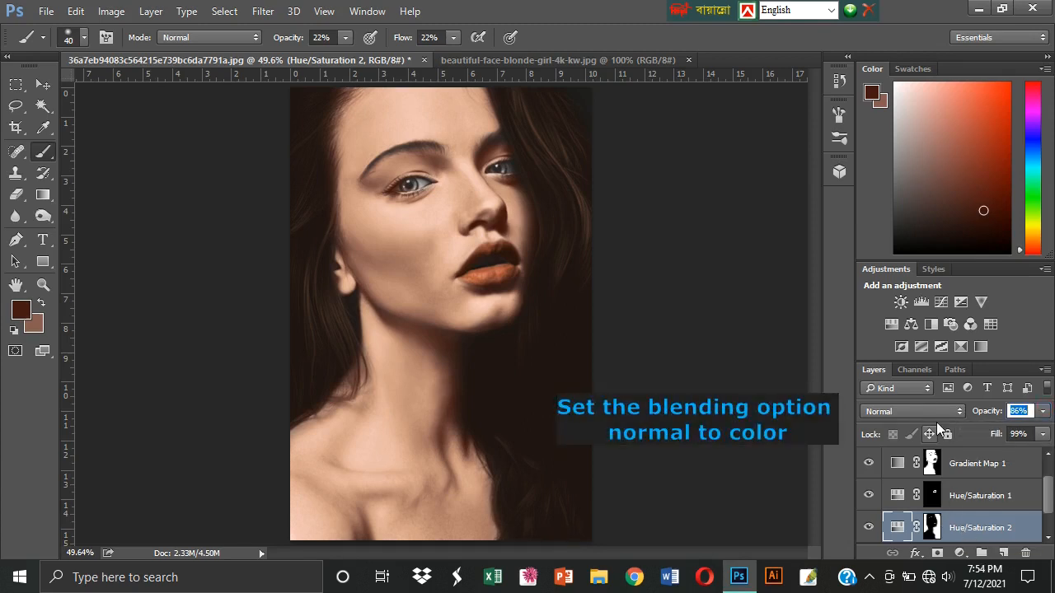
click(913, 411)
click(924, 388)
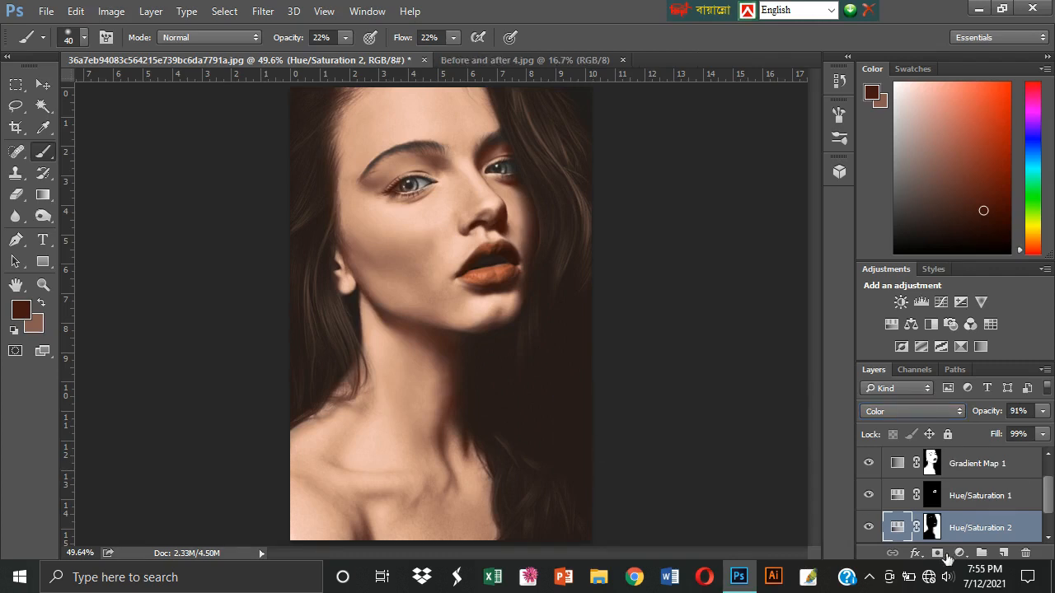
Add a third Hue/Saturation adjustment layer directly above the Background
scroll(952, 511, down, 1)
click(949, 528)
click(960, 553)
click(965, 388)
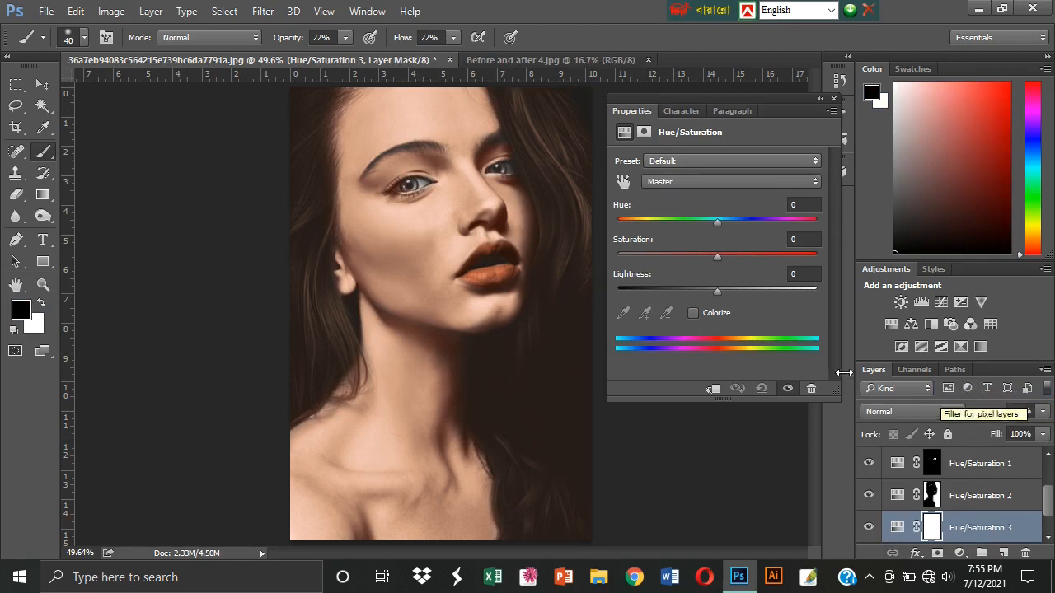
Colorize the third Hue/Saturation adjustment with a subdued teal tint and slightly raised lightness
click(693, 313)
drag(624, 222, 710, 224)
drag(668, 262, 653, 260)
drag(717, 293, 723, 293)
drag(653, 257, 640, 259)
drag(709, 222, 713, 234)
Invert the Hue/Saturation 3 mask to black and reduce the brush size to 15
click(936, 528)
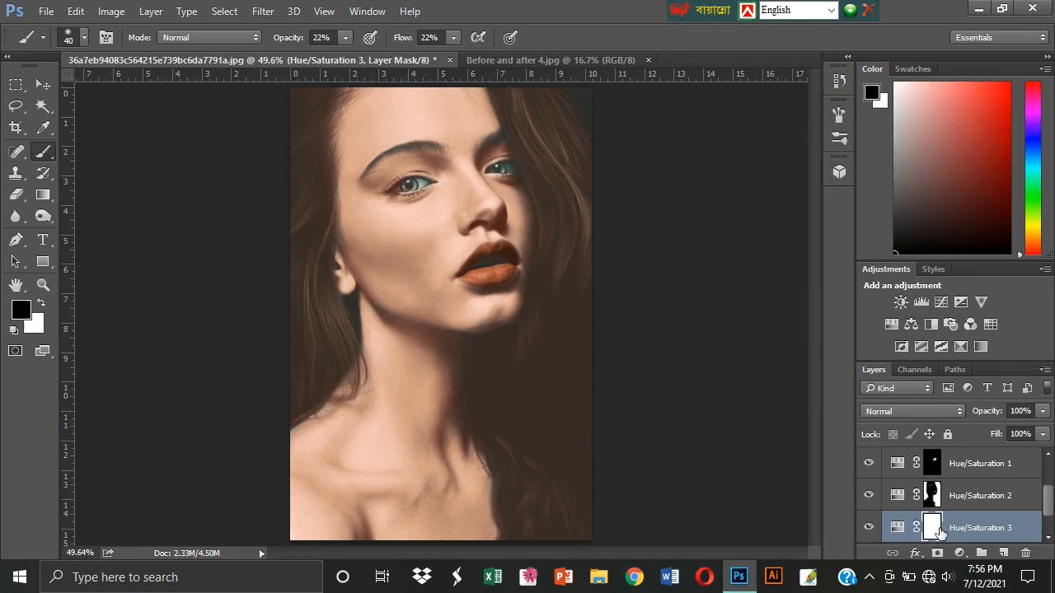
key(ctrl+i)
drag(499, 174, 583, 417)
key(bracketleft)
key(bracketleft)
key(bracketleft)
key(bracketleft)
key(bracketleft)
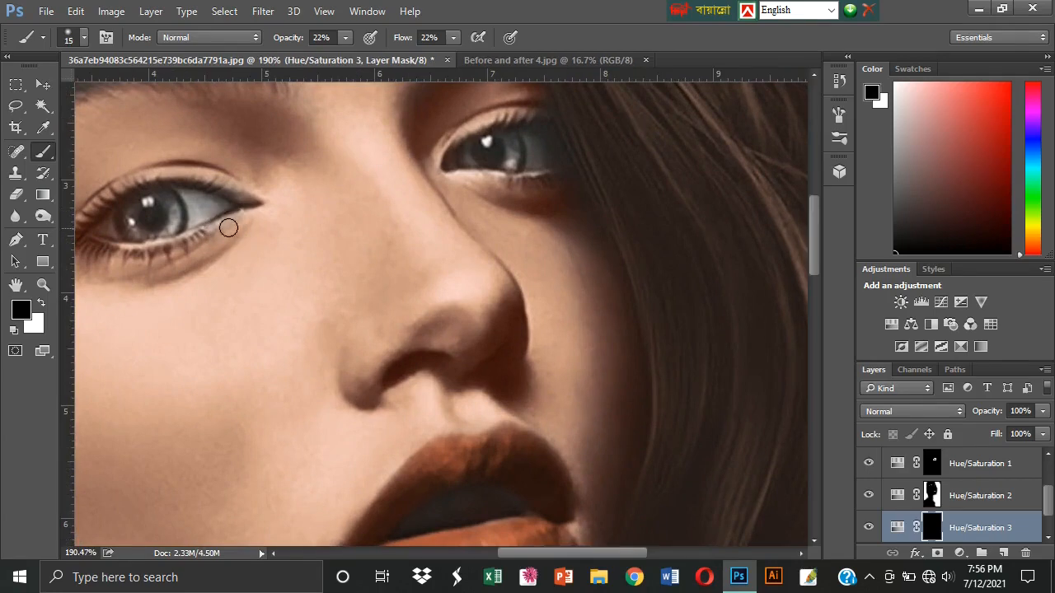
Paint the whites of both eyes in white on the Hue/Saturation 3 mask
drag(197, 200, 199, 209)
click(40, 304)
click(23, 311)
drag(615, 174, 599, 156)
click(975, 154)
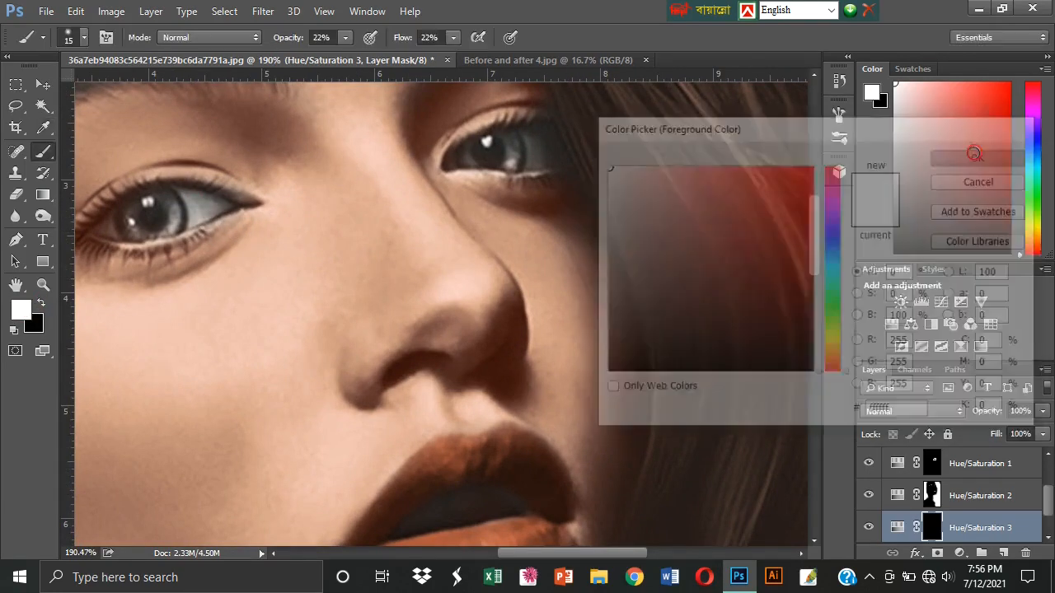
mouse_move(186, 201)
mouse_down()
mouse_move(230, 208)
mouse_move(191, 203)
mouse_up()
drag(198, 293, 286, 244)
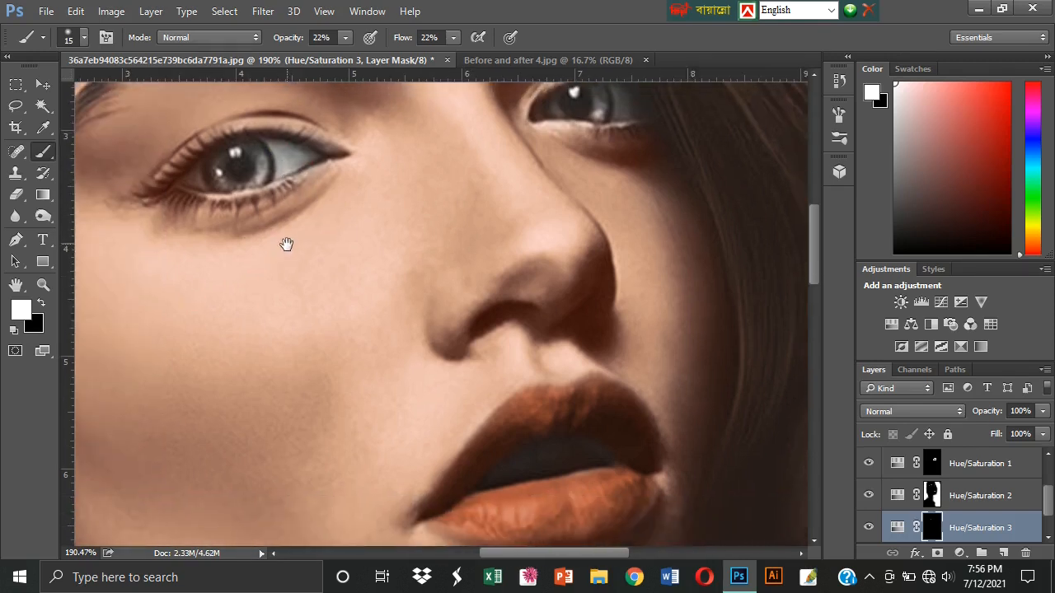
drag(308, 158, 306, 161)
drag(512, 177, 395, 299)
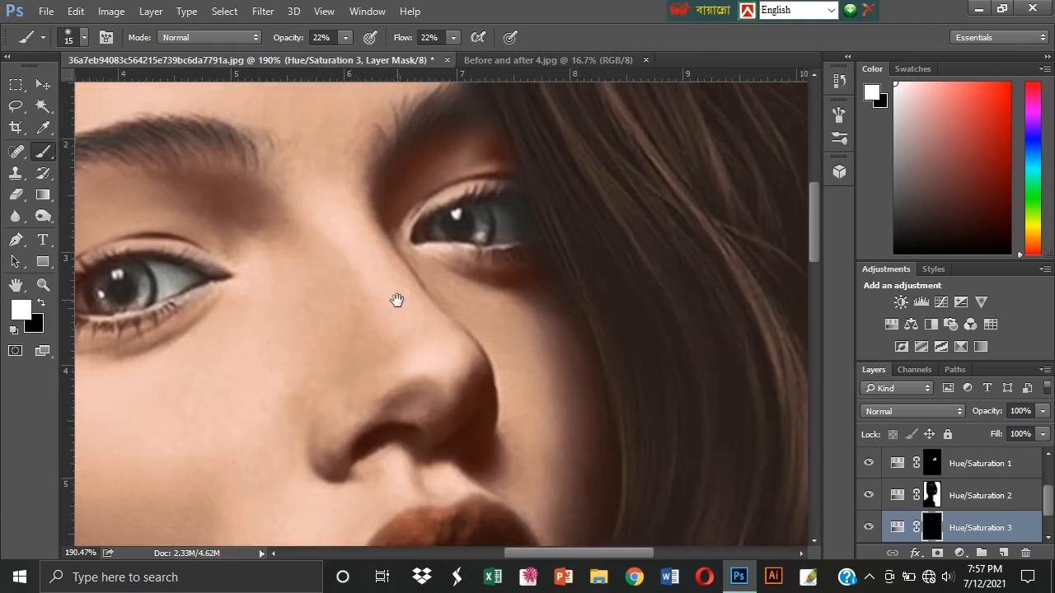
mouse_move(500, 211)
mouse_down()
mouse_move(516, 207)
mouse_move(500, 245)
mouse_move(518, 223)
mouse_move(501, 247)
mouse_up()
right_click(437, 239)
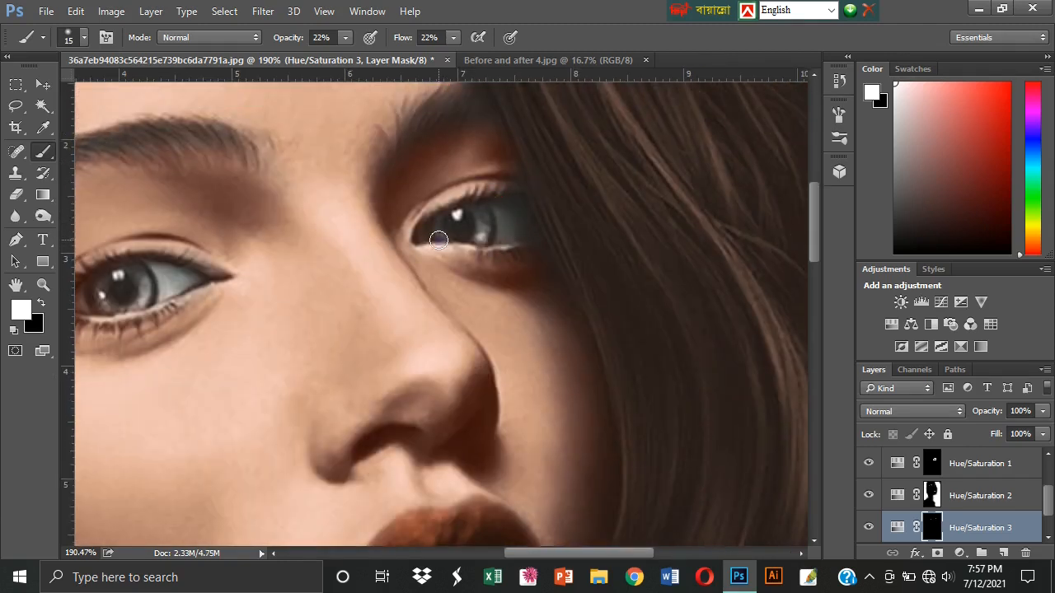
mouse_move(367, 297)
mouse_down()
mouse_move(445, 377)
mouse_move(427, 357)
mouse_up()
scroll(427, 356, down, 5)
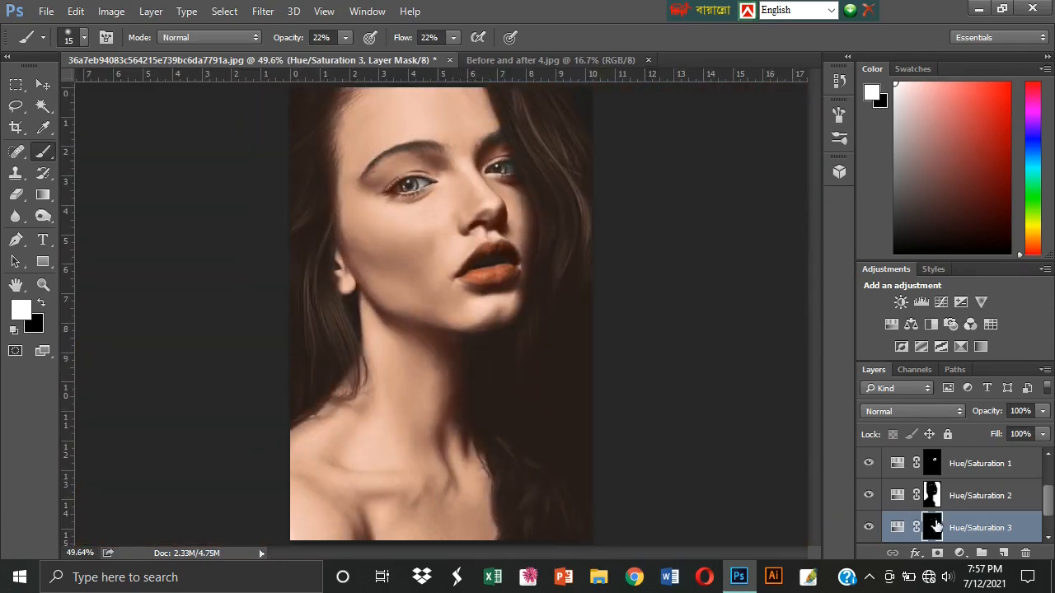
Lower the Hue/Saturation 3 layer's opacity to 21%
click(902, 525)
drag(1043, 411, 1035, 445)
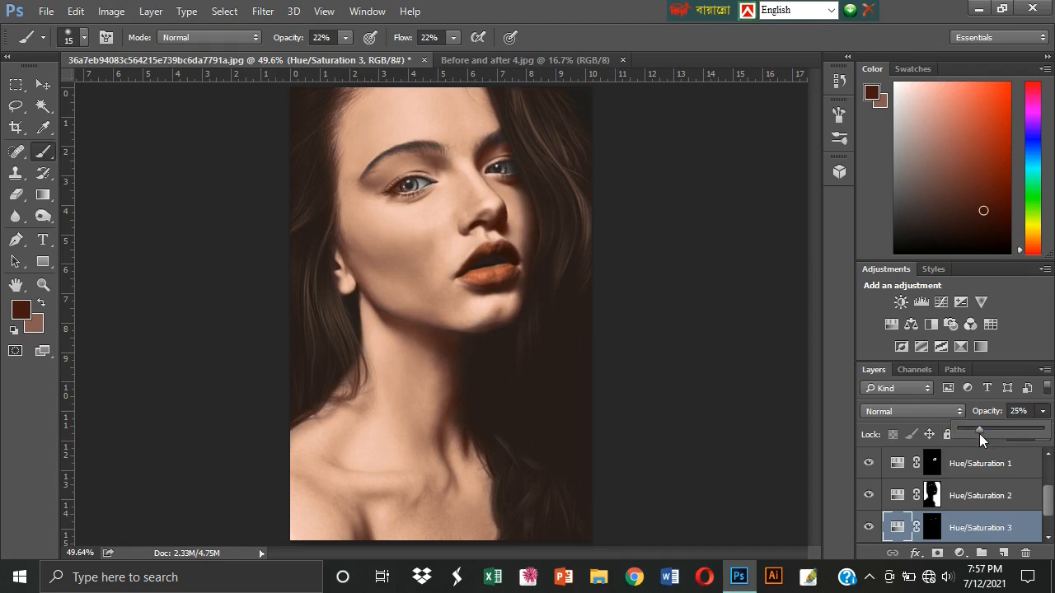
scroll(973, 494, down, 1)
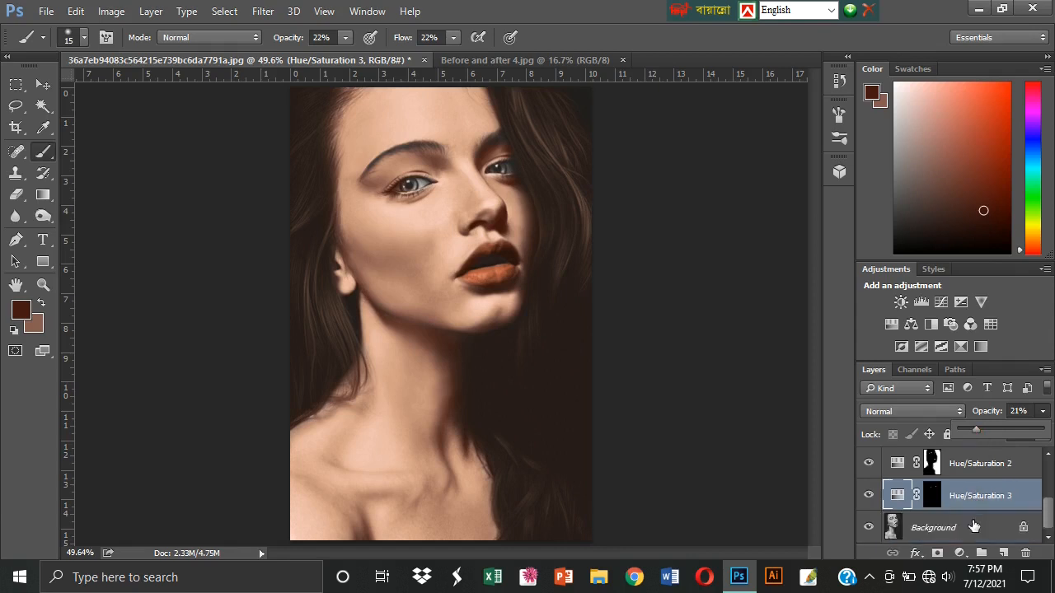
Add a fourth Hue/Saturation adjustment directly above the Background, colorized with hue 204, saturation 31 and lightness -2
click(948, 527)
click(959, 553)
click(954, 388)
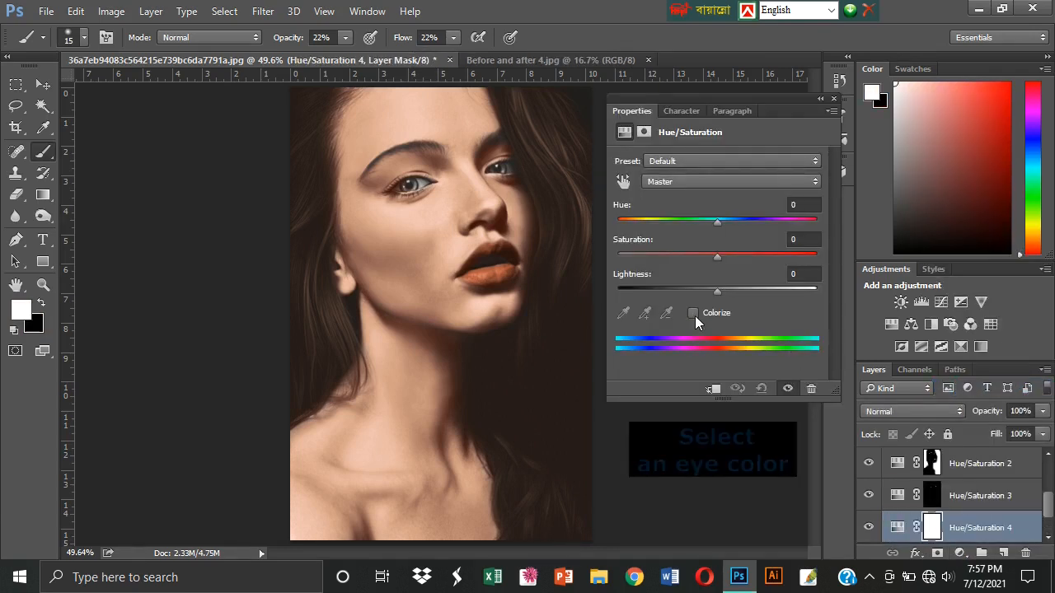
drag(624, 224, 735, 230)
drag(668, 257, 688, 259)
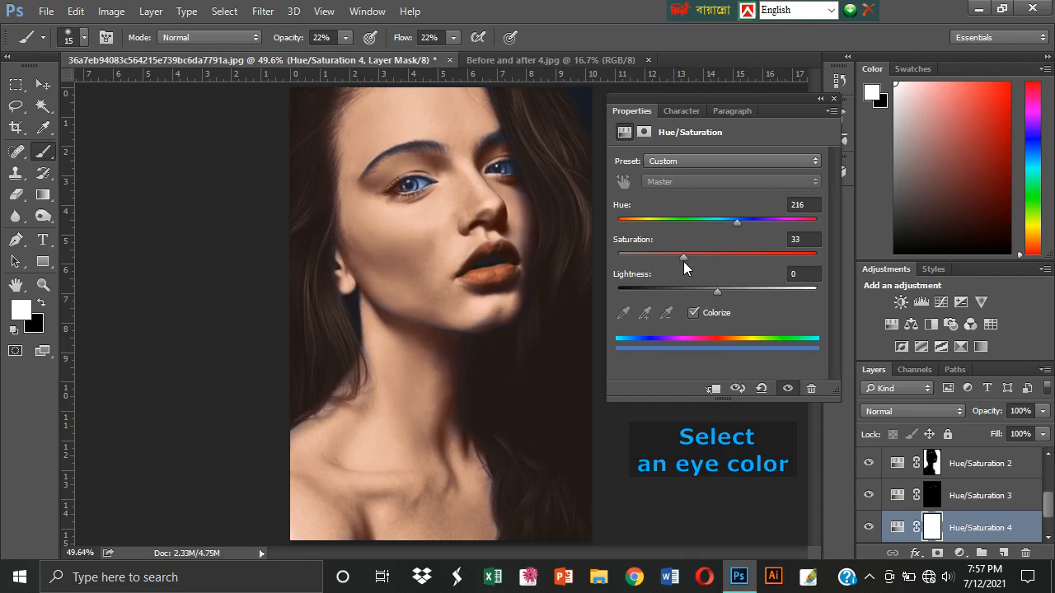
drag(717, 291, 715, 292)
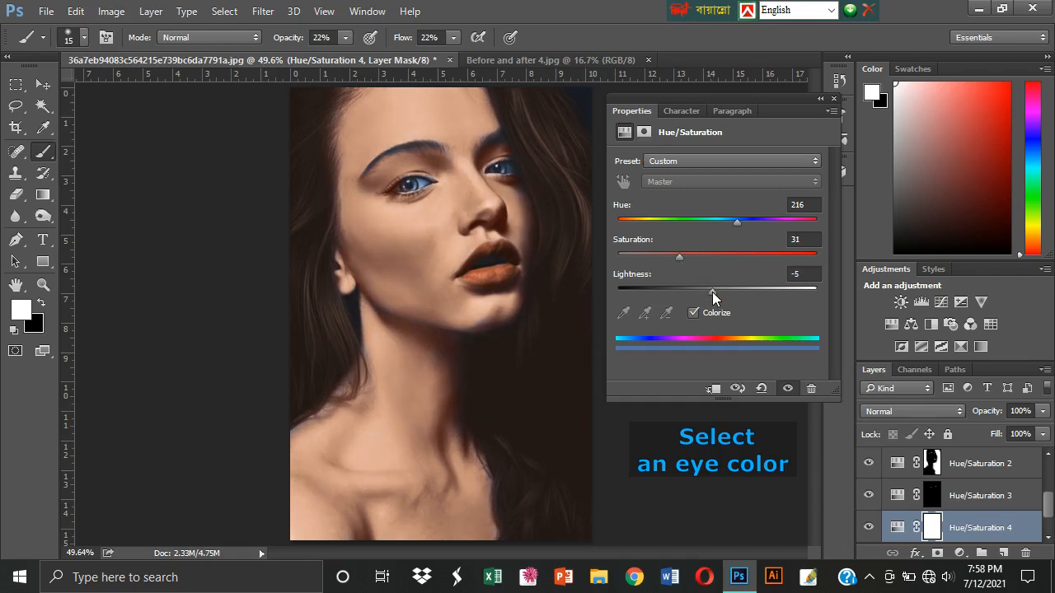
drag(738, 227, 733, 234)
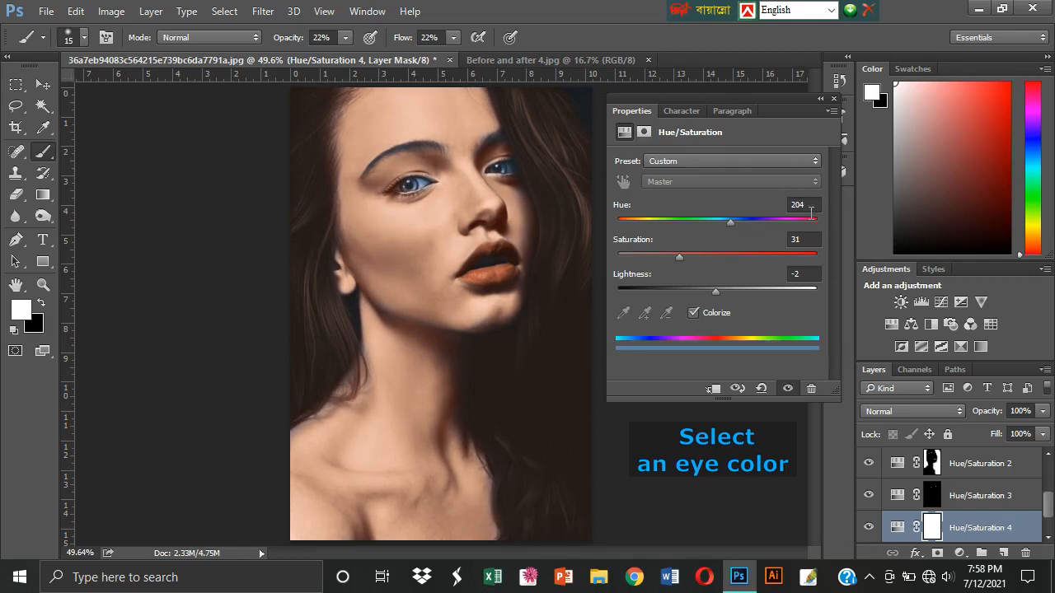
click(789, 389)
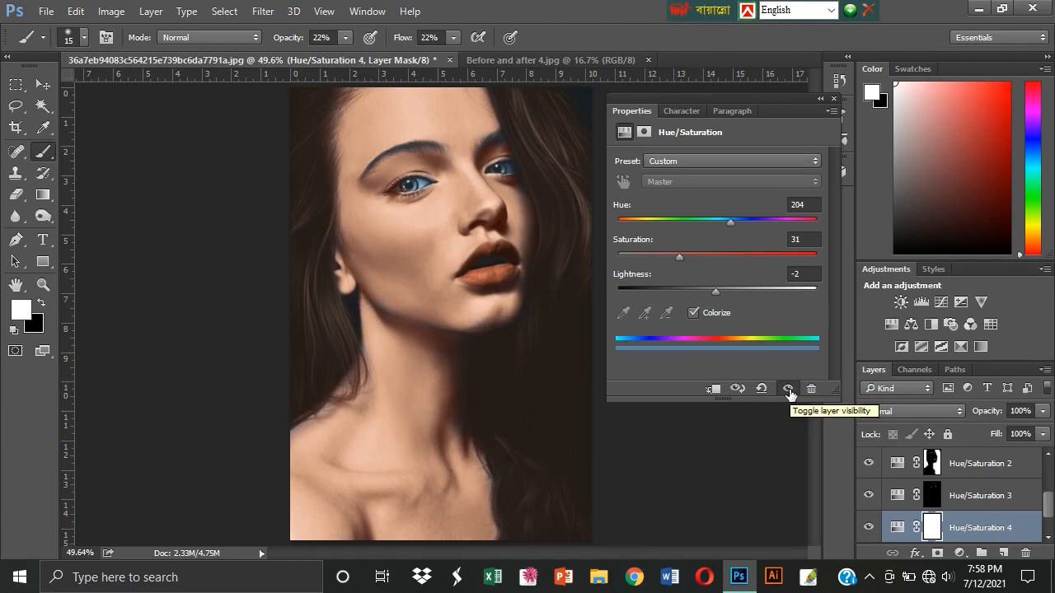
click(833, 98)
Invert the Hue/Saturation 4 mask to black and reveal the blue on both irises with a white brush
key(ctrl+i)
scroll(474, 218, up, 5)
drag(425, 235, 505, 295)
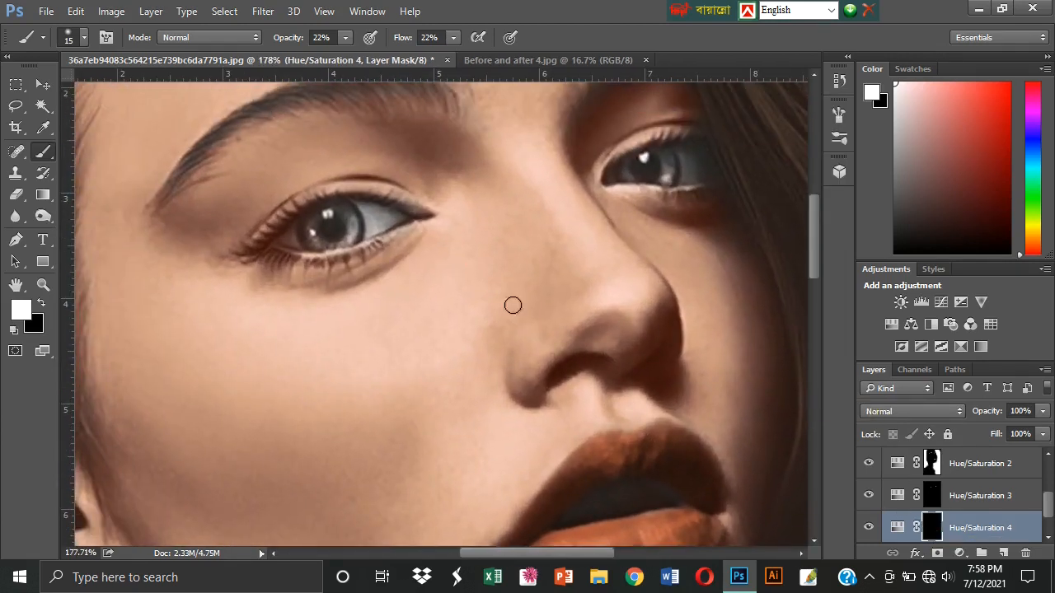
key(bracketright)
key(bracketright)
click(328, 230)
mouse_move(328, 228)
mouse_down()
mouse_move(315, 224)
mouse_move(321, 217)
mouse_move(332, 226)
mouse_move(317, 232)
mouse_move(331, 227)
mouse_move(329, 238)
mouse_up()
key(bracketleft)
mouse_move(640, 172)
mouse_down()
mouse_move(656, 169)
mouse_move(621, 175)
mouse_move(654, 157)
mouse_move(639, 169)
mouse_move(659, 162)
mouse_move(657, 175)
mouse_up()
key(ctrl+0)
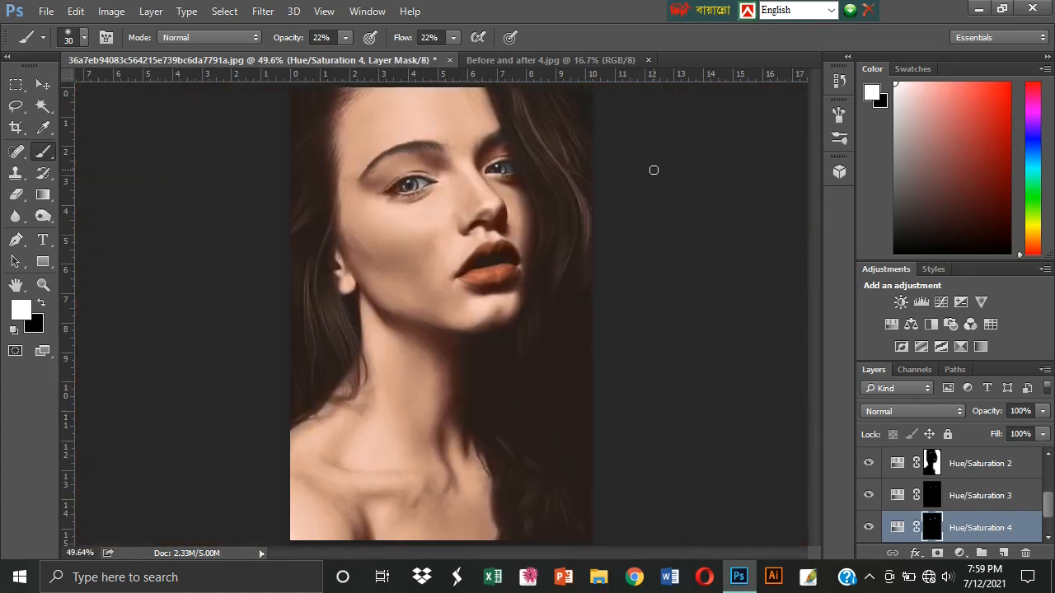
Compare the iris color with and without its layer and lower the Hue/Saturation 4 layer's opacity to 76%
click(868, 530)
click(867, 530)
click(867, 530)
click(950, 530)
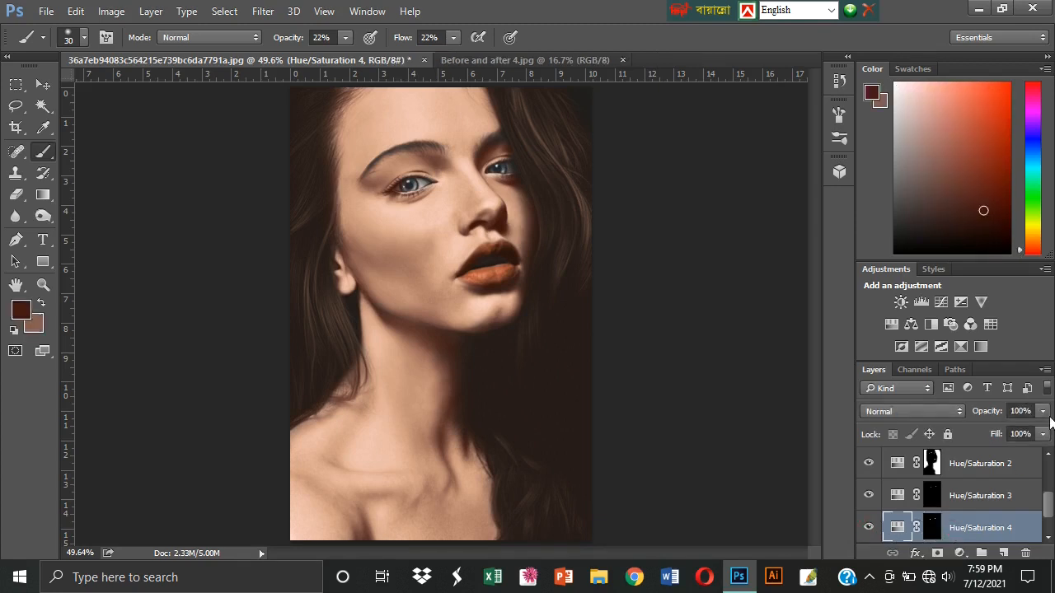
click(1042, 410)
mouse_move(1042, 430)
mouse_down()
mouse_move(1020, 443)
mouse_move(1030, 438)
mouse_up()
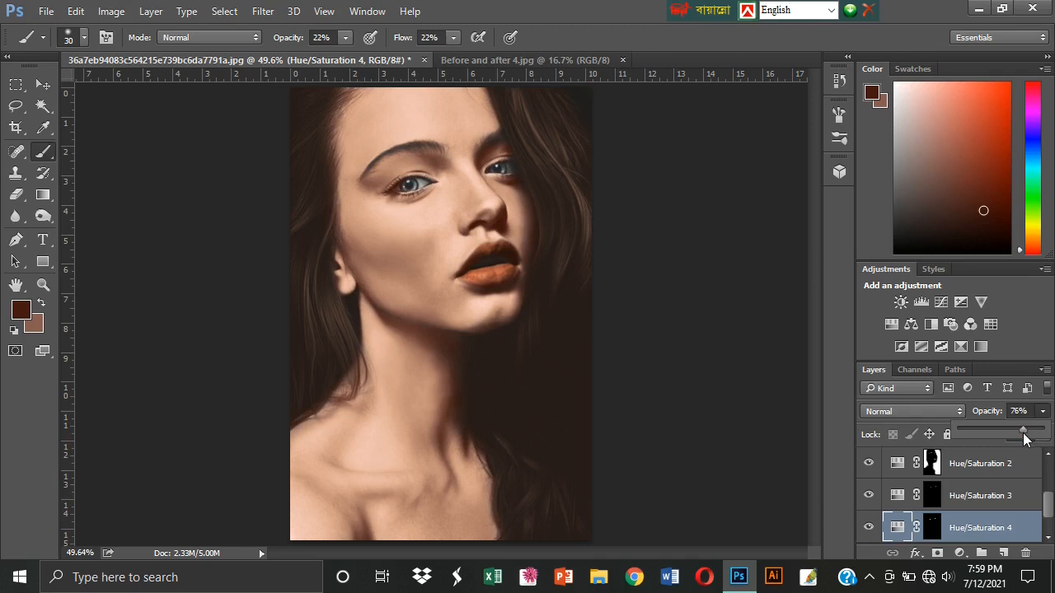
click(838, 504)
Paint black on the Gradient Map 1 mask around the lashes and edges of both eyes to remove the skin tone
scroll(973, 518, up, 3)
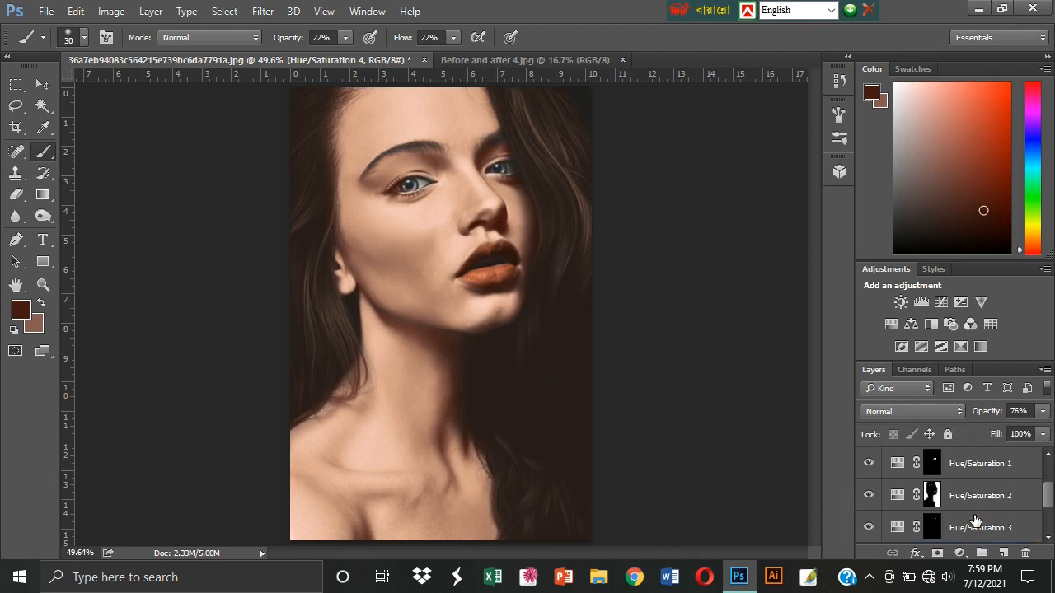
click(966, 502)
mouse_move(416, 197)
mouse_down()
mouse_move(485, 356)
mouse_move(496, 355)
mouse_up()
drag(404, 196, 421, 288)
key(bracketleft)
key(bracketleft)
key(bracketleft)
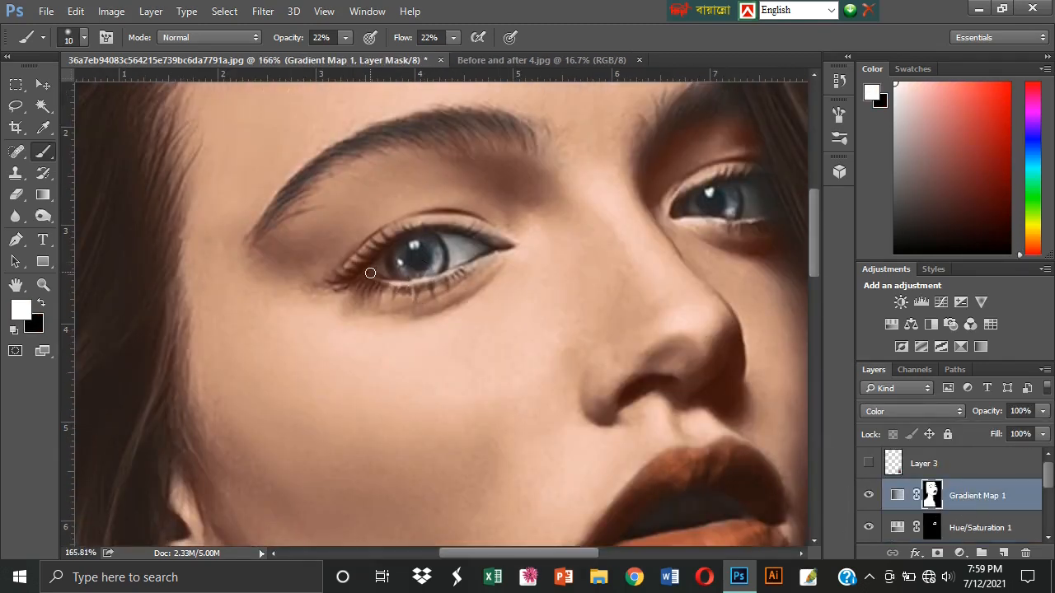
key(x)
click(356, 269)
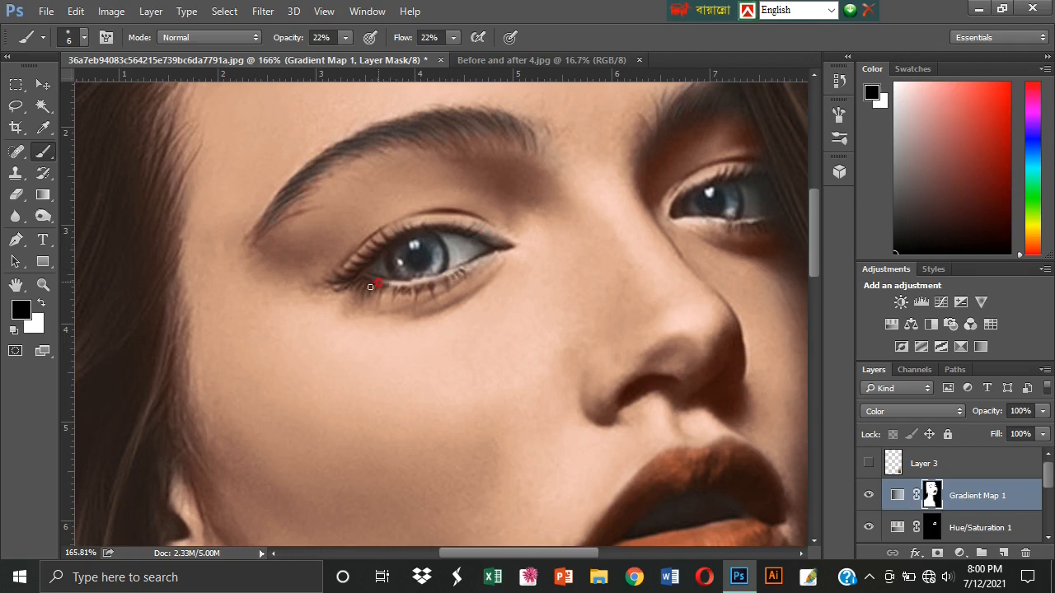
key(bracketright)
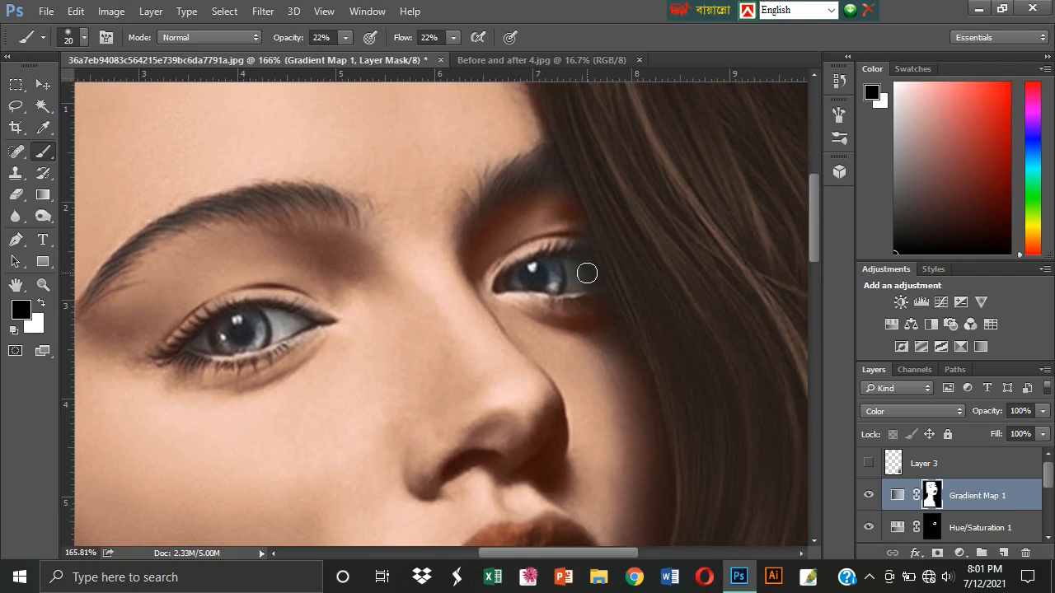
key(ctrl+0)
click(868, 497)
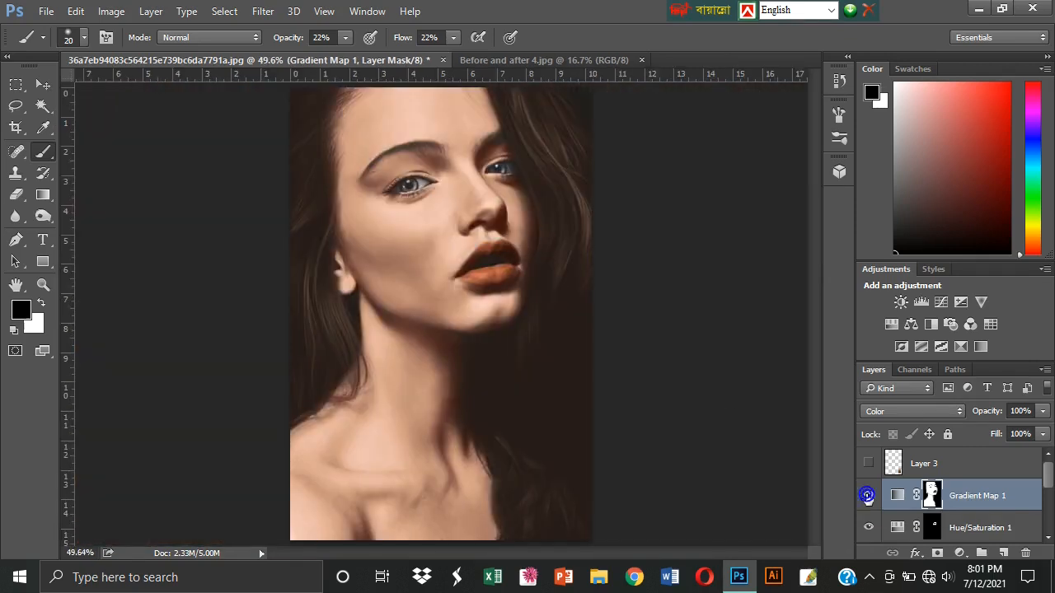
Set the Hue/Saturation 4 layer's opacity to 58%
scroll(960, 511, down, 2)
click(953, 504)
scroll(952, 506, down, 2)
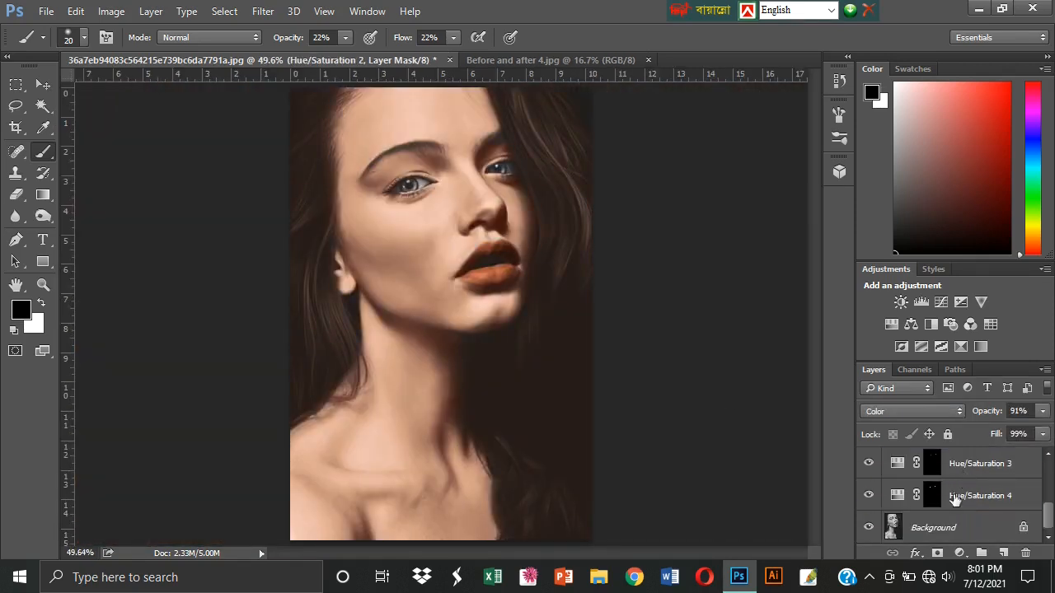
click(954, 464)
click(979, 496)
drag(1043, 410, 1012, 437)
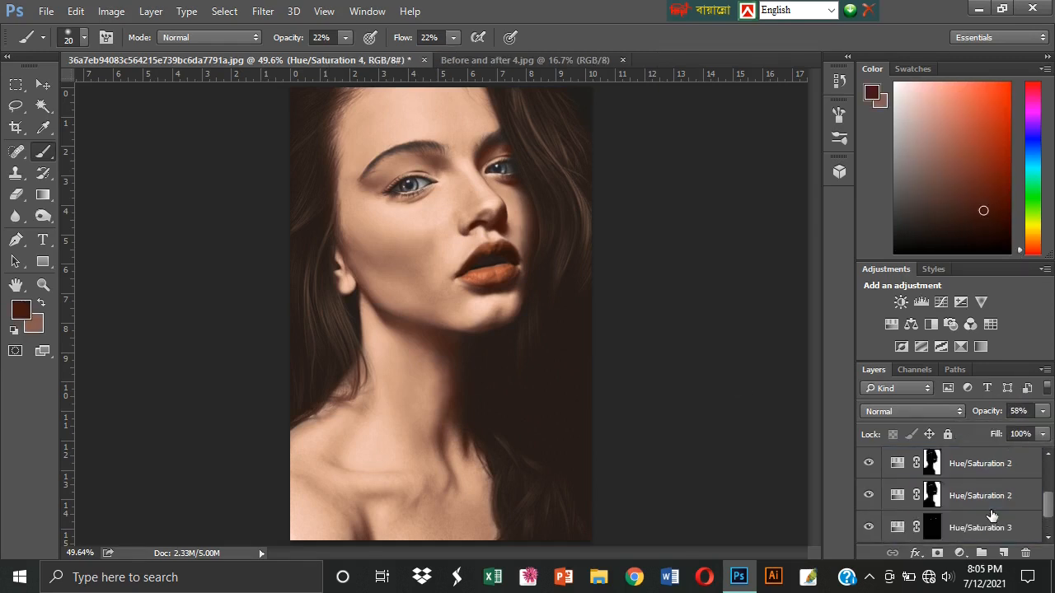
Add a Hue/Saturation adjustment above Gradient Map 1 with saturation +45 and lightness -50
click(976, 497)
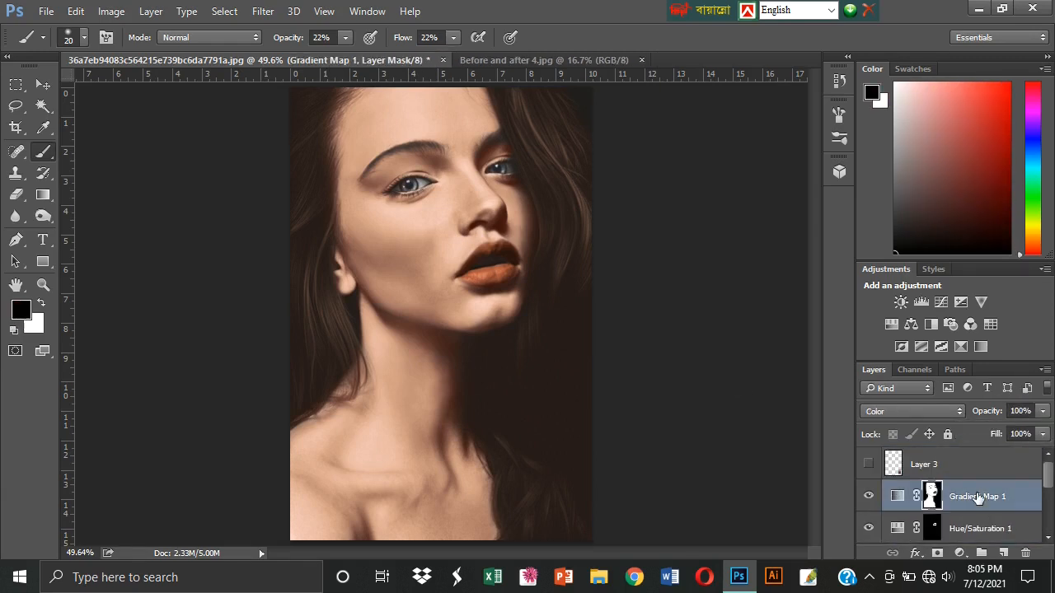
click(898, 495)
click(959, 553)
click(979, 390)
drag(717, 257, 754, 256)
drag(717, 291, 666, 296)
click(788, 389)
click(788, 388)
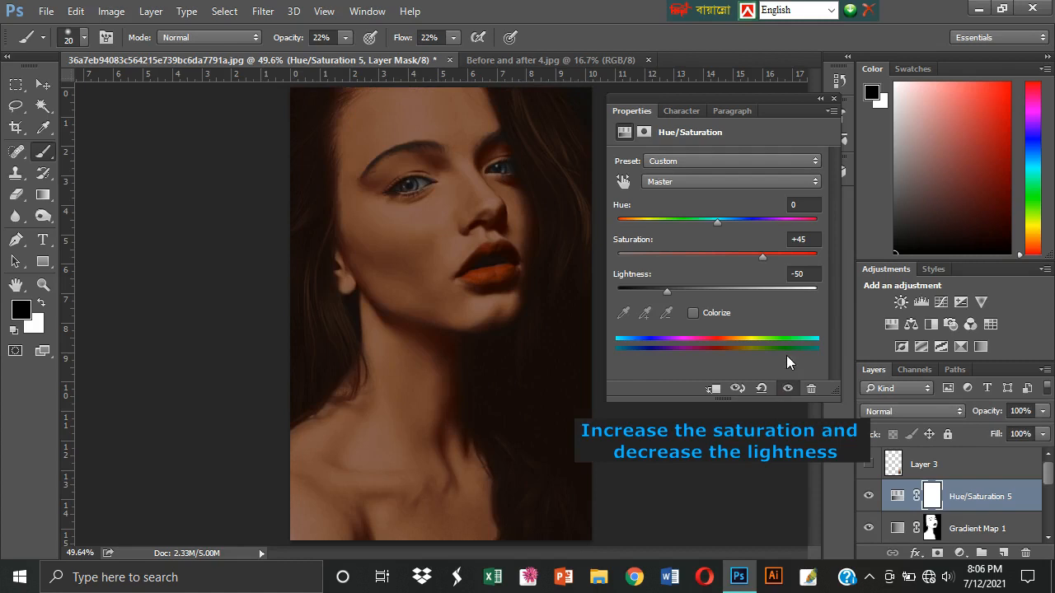
click(833, 98)
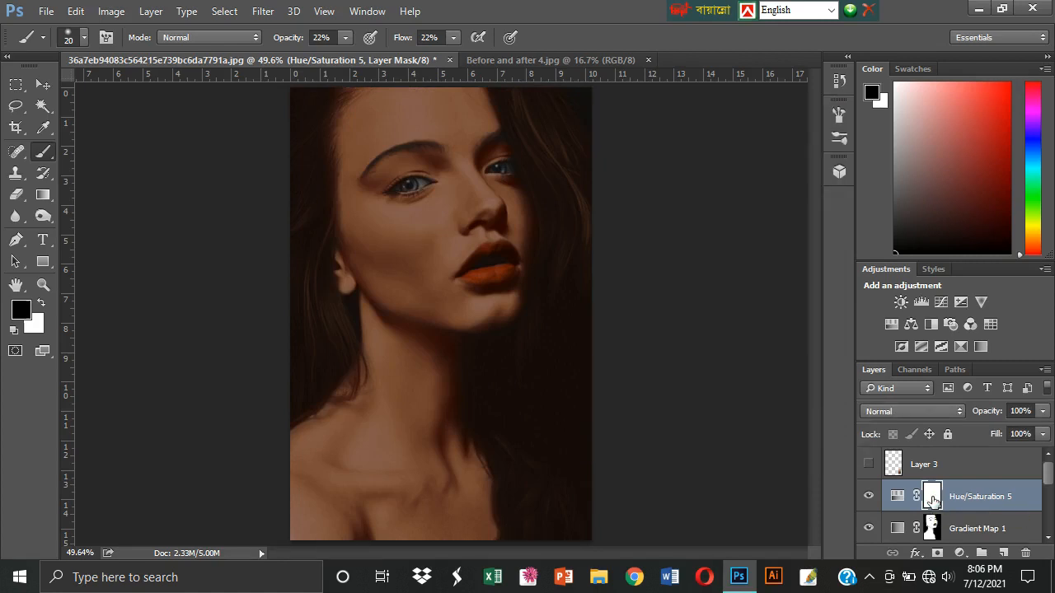
Invert the Hue/Saturation 5 mask to black and set up a white brush at 17% opacity and 16% flow
key(ctrl+i)
click(41, 303)
click(22, 310)
click(982, 155)
click(84, 38)
click(345, 39)
drag(346, 56, 342, 56)
click(454, 38)
drag(454, 57, 451, 57)
Dab shading under the jaw on the Hue/Saturation 5 mask and adjust the brush size to 35
click(418, 332)
key(bracketright)
key(bracketright)
key(bracketright)
key(bracketright)
key(bracketleft)
key(bracketleft)
key(bracketleft)
key(bracketleft)
key(p)
click(43, 151)
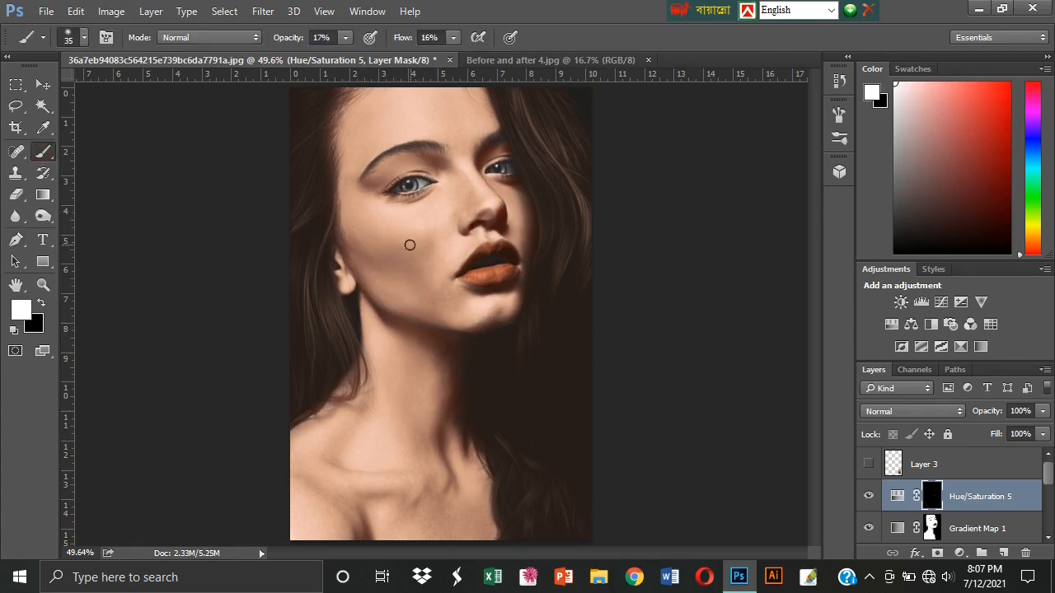
Raise the brush to 35% opacity and 35% flow, shade beside the earlobe, and undo the cheek stroke
click(346, 38)
drag(343, 56, 361, 58)
click(453, 39)
drag(451, 57, 469, 58)
click(357, 296)
key(bracketright)
key(bracketright)
key(bracketright)
key(bracketright)
key(bracketright)
key(bracketright)
key(bracketright)
mouse_move(365, 266)
mouse_down()
mouse_move(387, 332)
mouse_move(392, 293)
mouse_move(366, 263)
mouse_move(403, 283)
mouse_up()
key(ctrl+z)
Try shading the collarbone and upper chest on the Hue/Saturation 5 mask with a smaller brush
key(bracketright)
key(bracketleft)
key(bracketleft)
key(bracketleft)
key(bracketleft)
key(bracketleft)
drag(387, 497, 359, 517)
drag(329, 460, 349, 469)
key(ctrl+alt+z)
key(ctrl+alt+z)
key(ctrl+alt+z)
key(ctrl+alt+z)
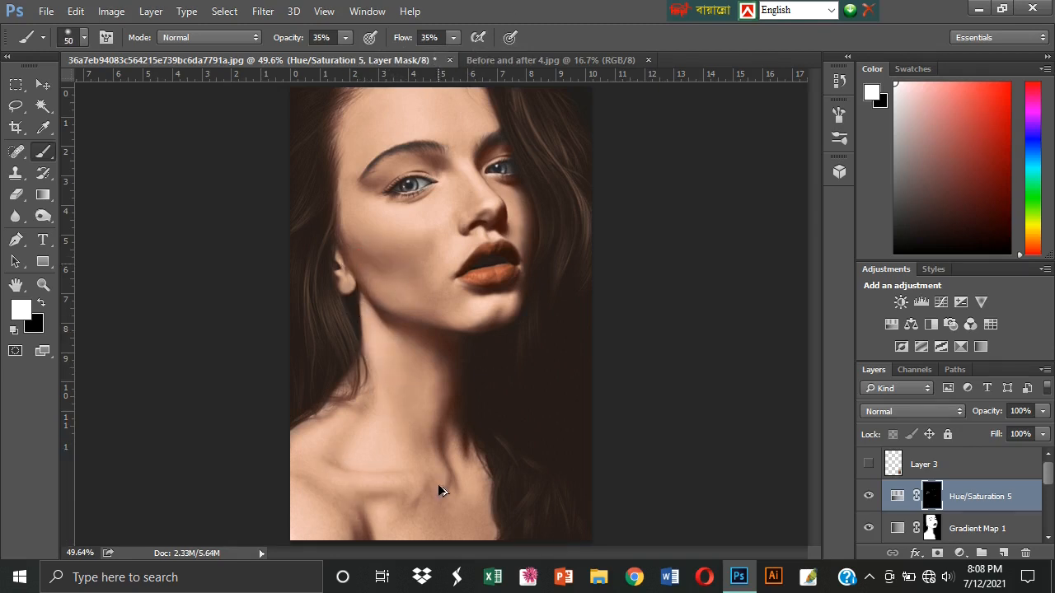
Reduce the brush to 22% opacity and 20% flow, dab below the ear, and adjust the brush size
click(345, 39)
drag(345, 57, 333, 57)
click(453, 39)
drag(452, 57, 439, 57)
click(335, 328)
key(bracketright)
key(bracketright)
key(bracketright)
key(bracketright)
key(bracketleft)
key(bracketleft)
key(bracketleft)
Paint soft shading over the neck, collarbones, chest and shoulder on the Hue/Saturation 5 mask
drag(439, 437, 445, 454)
drag(371, 504, 398, 518)
drag(308, 490, 335, 500)
drag(316, 416, 350, 392)
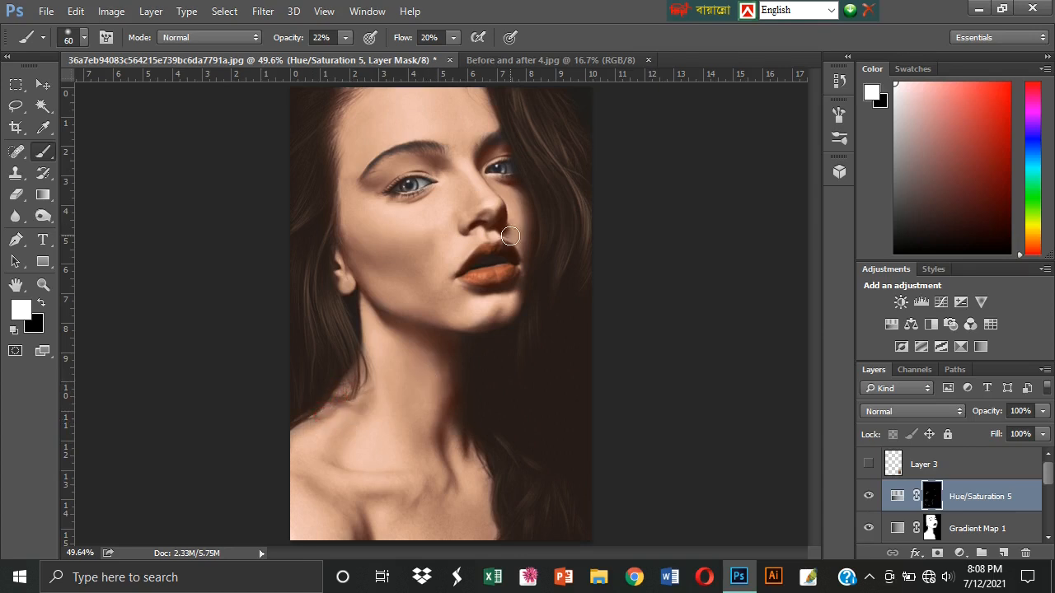
key(bracketright)
key(bracketright)
mouse_move(427, 506)
mouse_down()
mouse_move(460, 485)
mouse_move(449, 508)
mouse_up()
mouse_move(466, 358)
mouse_down()
mouse_move(452, 454)
mouse_move(445, 370)
mouse_up()
drag(448, 452, 454, 423)
Compare the whole portrait with and without the Hue/Saturation 5 shading
click(869, 497)
click(868, 497)
key(ctrl+0)
click(869, 497)
click(868, 497)
click(868, 498)
click(869, 498)
Move down from the Gradient Map 1 mask to the Hue/Saturation 2 mask and switch the painting color to black
key(alt+bracketleft)
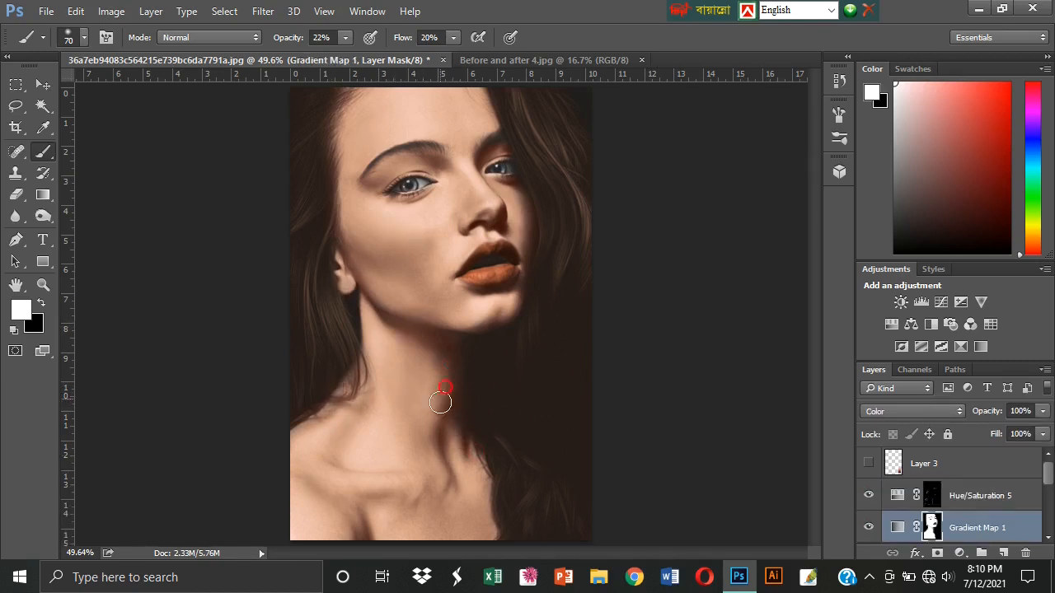
key(alt+bracketleft)
key(alt+bracketleft)
key(x)
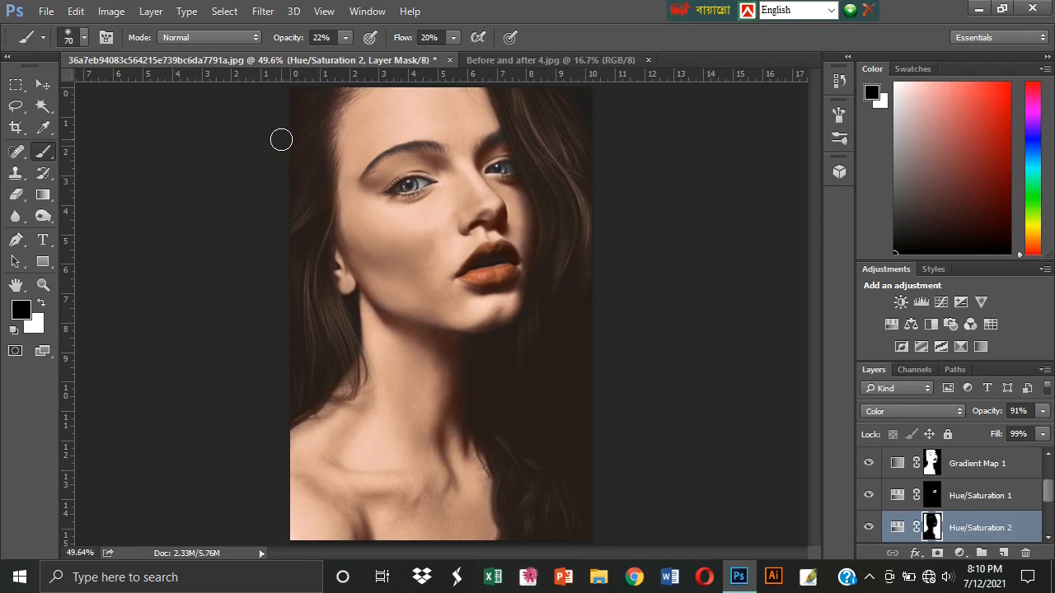
scroll(869, 465, down, 2)
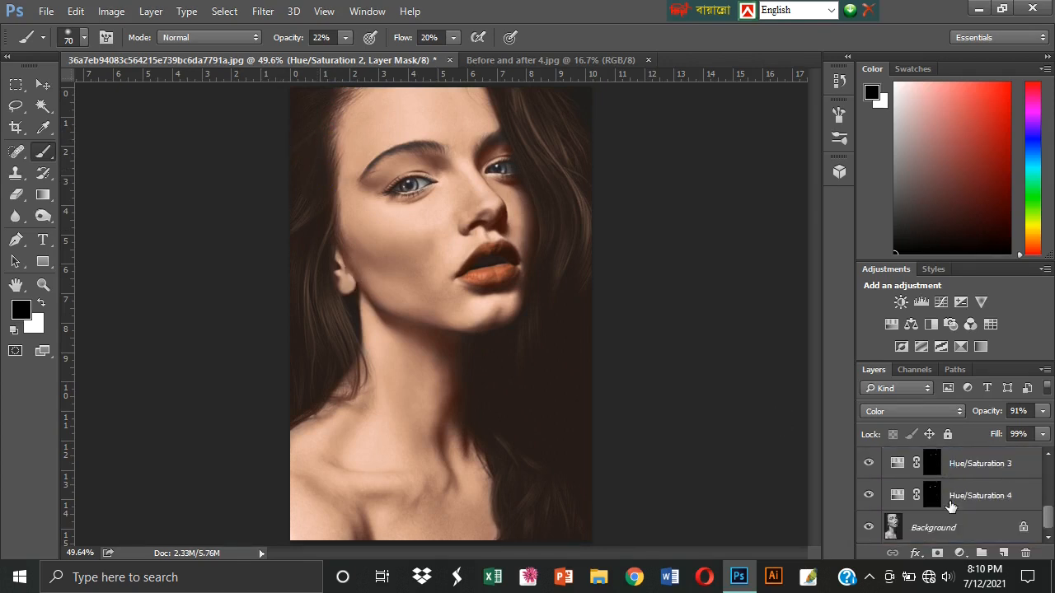
scroll(870, 474, up, 3)
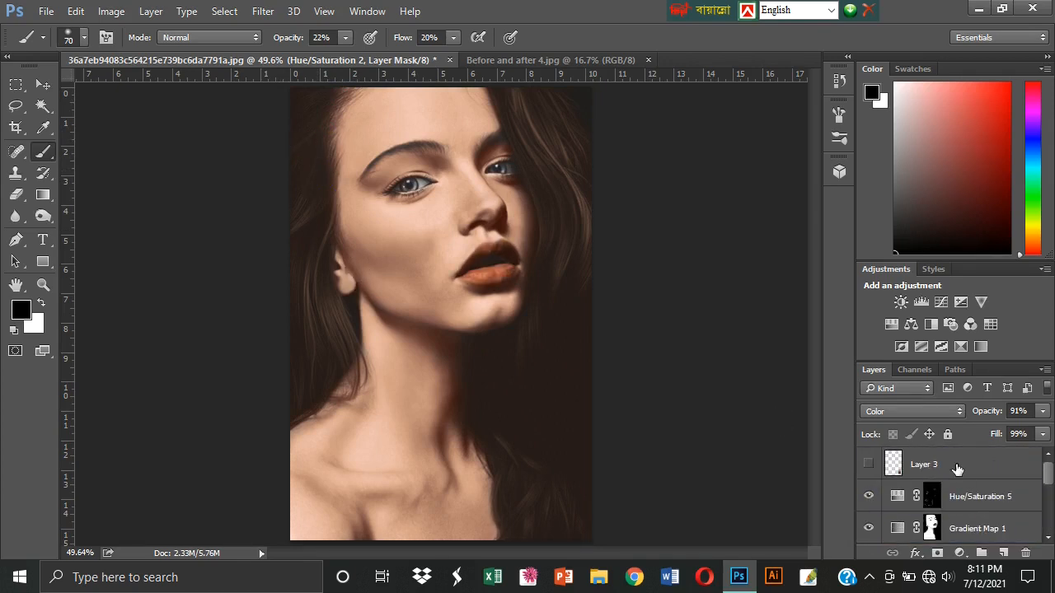
Add a Curves adjustment directly above Hue/Saturation 5 and shape its RGB curve with points in the shadows, midtones and highlights
click(970, 499)
click(970, 500)
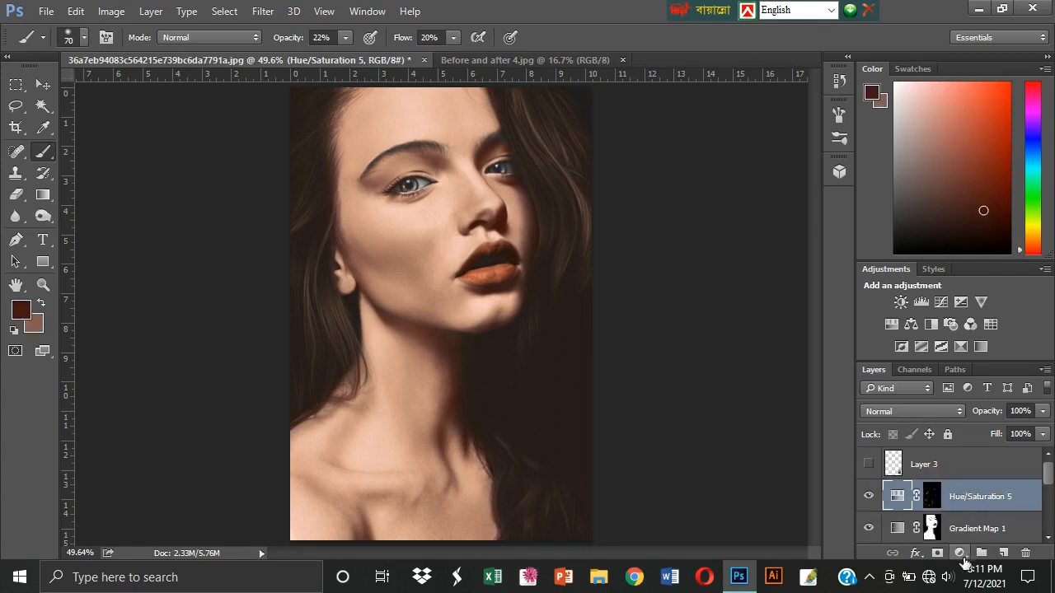
click(960, 554)
click(961, 342)
drag(793, 219, 764, 243)
drag(711, 294, 712, 303)
click(677, 340)
drag(677, 340, 677, 337)
click(661, 352)
click(740, 272)
drag(792, 216, 787, 219)
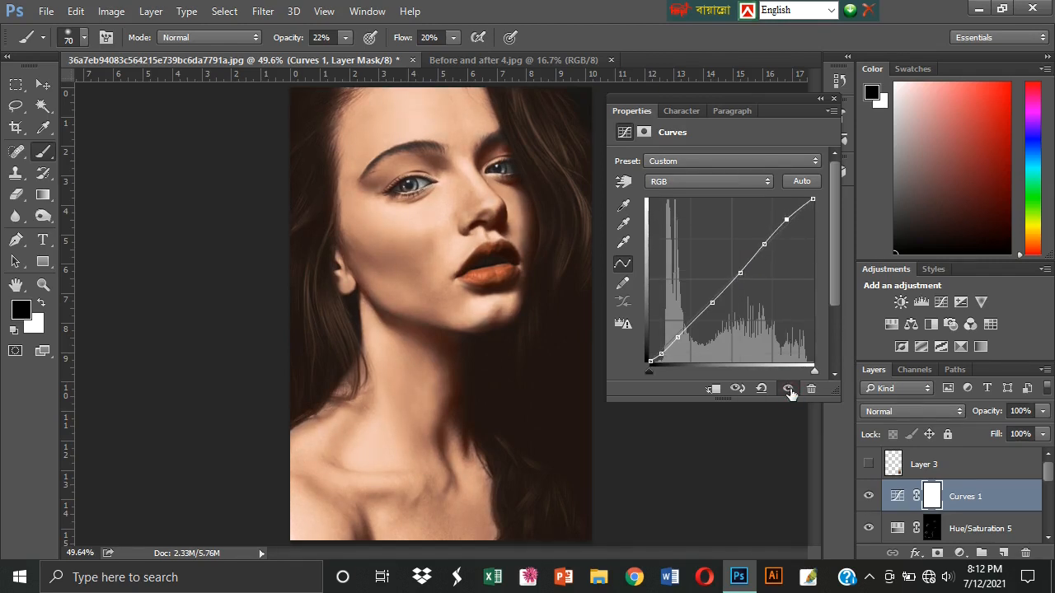
Fine-tune the brightest highlight and deep shadow points of Curves 1 and put its settings away
click(800, 207)
click(661, 354)
drag(662, 355, 662, 353)
click(820, 98)
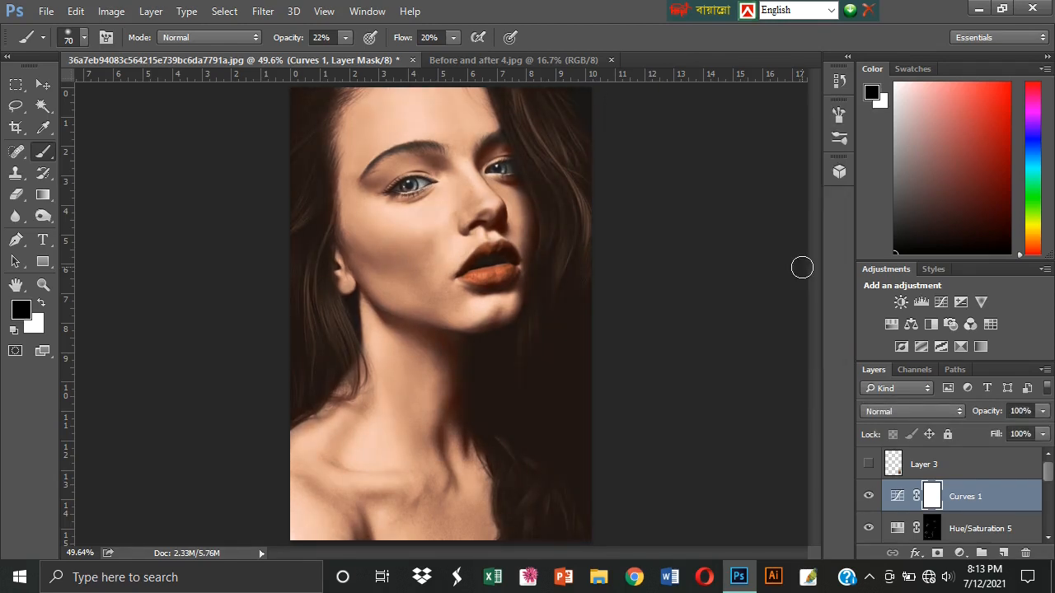
Add a Selective Color adjustment above Curves 1 and raise Black to +8% for the Blacks range
click(959, 553)
click(960, 546)
drag(717, 321, 726, 331)
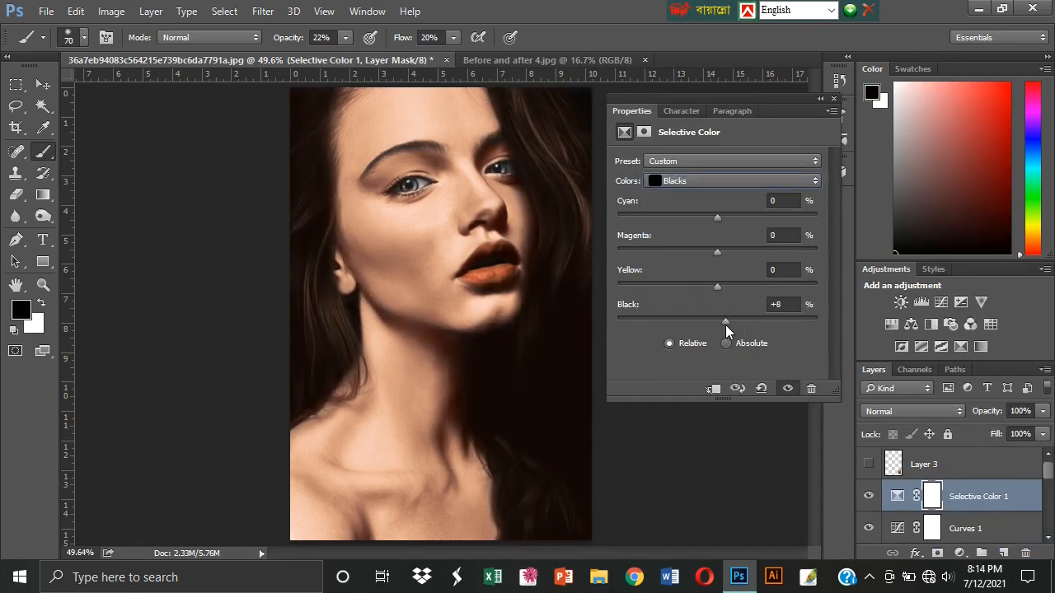
Slightly adjust the Cyan amount for another color range in Selective Color 1 and close its settings
click(734, 181)
click(725, 258)
drag(726, 216, 721, 216)
click(834, 99)
Add a Vibrance adjustment above Selective Color 1, adjust it slightly, and compare the portrait with and without it
click(978, 497)
click(959, 553)
click(963, 372)
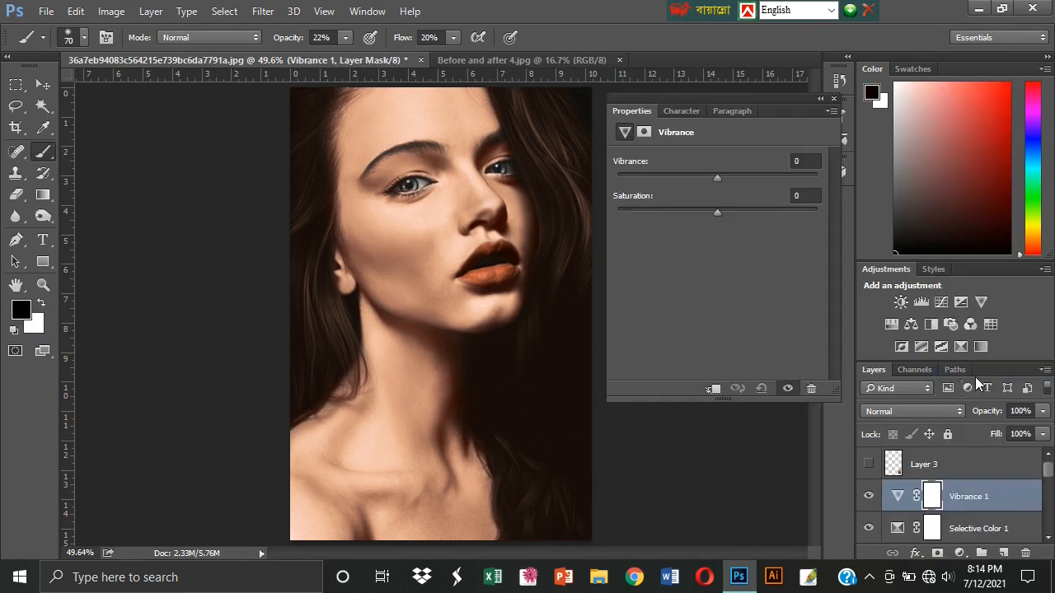
drag(715, 179, 714, 210)
click(789, 389)
click(788, 389)
Paint black over the dark gap between the lips on the Gradient Map 1 mask, reducing the brush to size 15
click(948, 498)
scroll(940, 500, down, 5)
click(903, 495)
drag(510, 274, 527, 300)
key(bracketleft)
key(bracketleft)
key(bracketleft)
key(bracketleft)
key(bracketleft)
key(bracketleft)
key(bracketleft)
mouse_move(491, 256)
mouse_down()
mouse_move(383, 278)
mouse_move(436, 267)
mouse_up()
scroll(498, 256, up, 5)
key(bracketleft)
key(bracketleft)
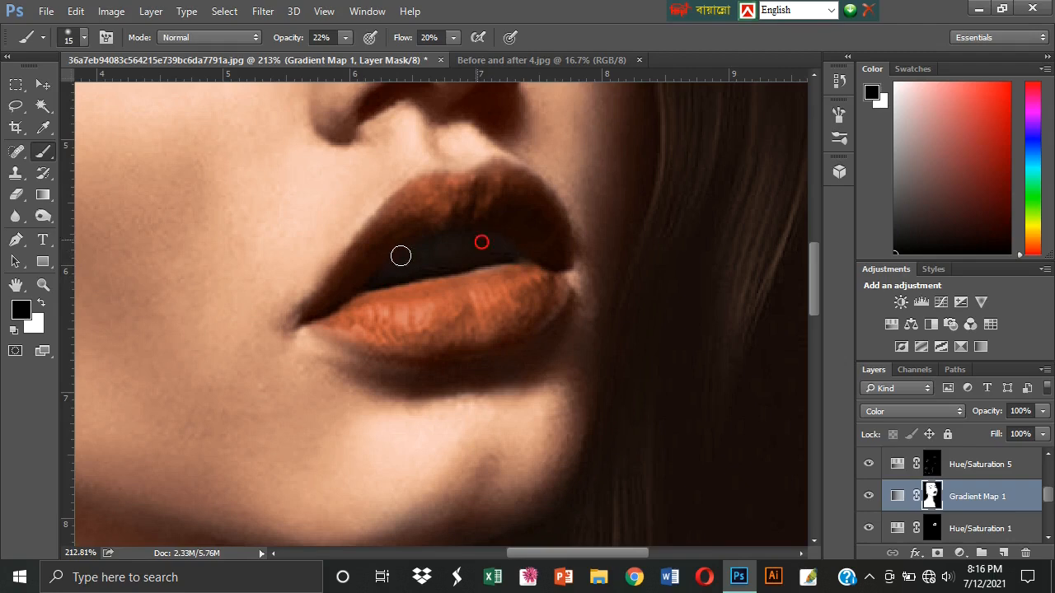
key(ctrl+0)
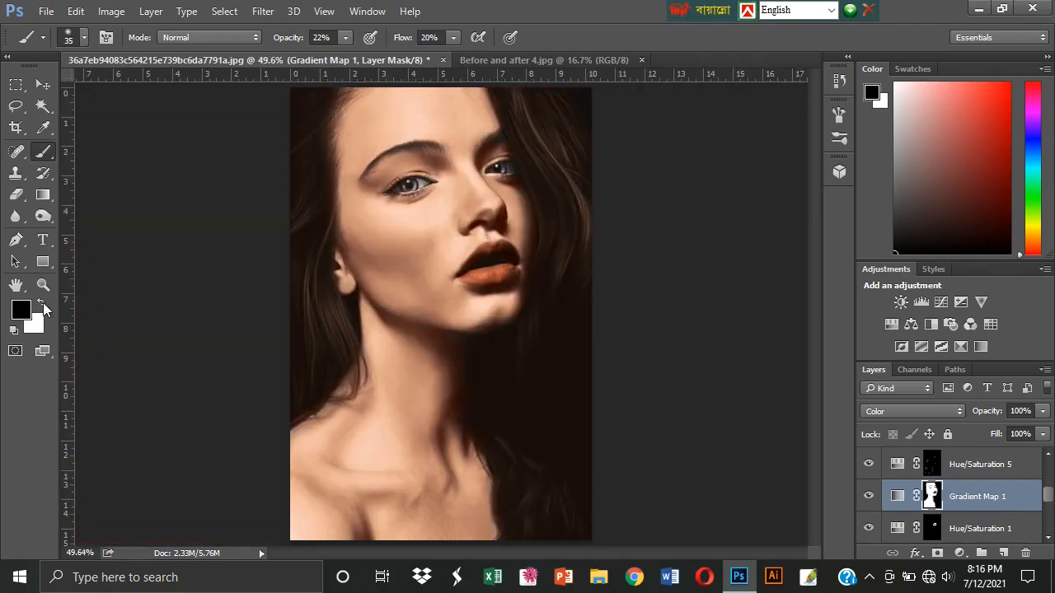
Paint white lightly back into the mouth gap on the Gradient Map 1 mask with a size 25 brush, 11% opacity and 12% flow
click(42, 303)
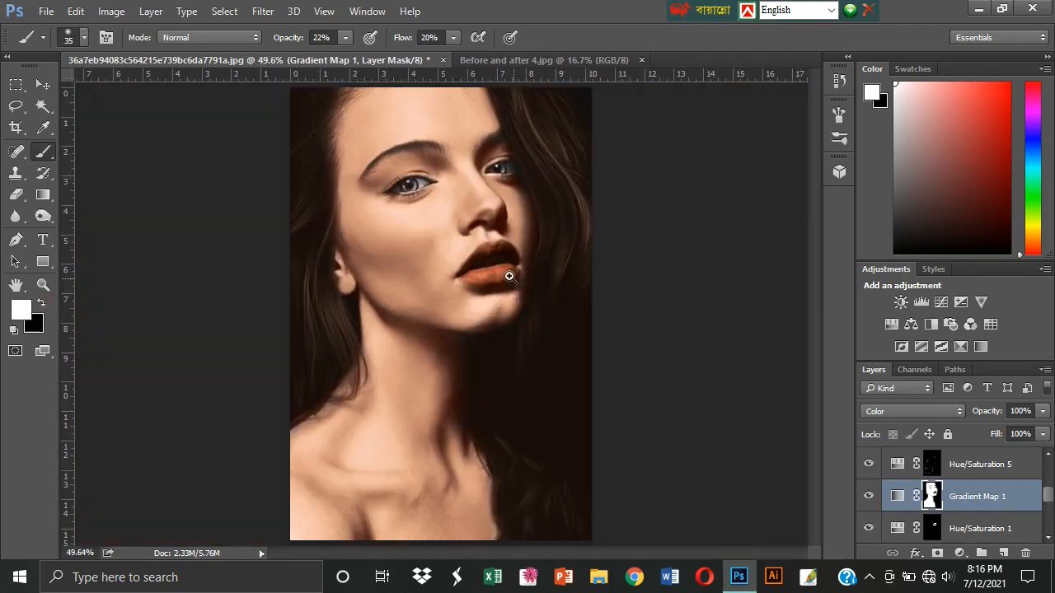
scroll(525, 293, up, 5)
key(bracketleft)
key(bracketleft)
click(345, 38)
drag(345, 55, 336, 55)
click(453, 38)
drag(453, 56, 446, 55)
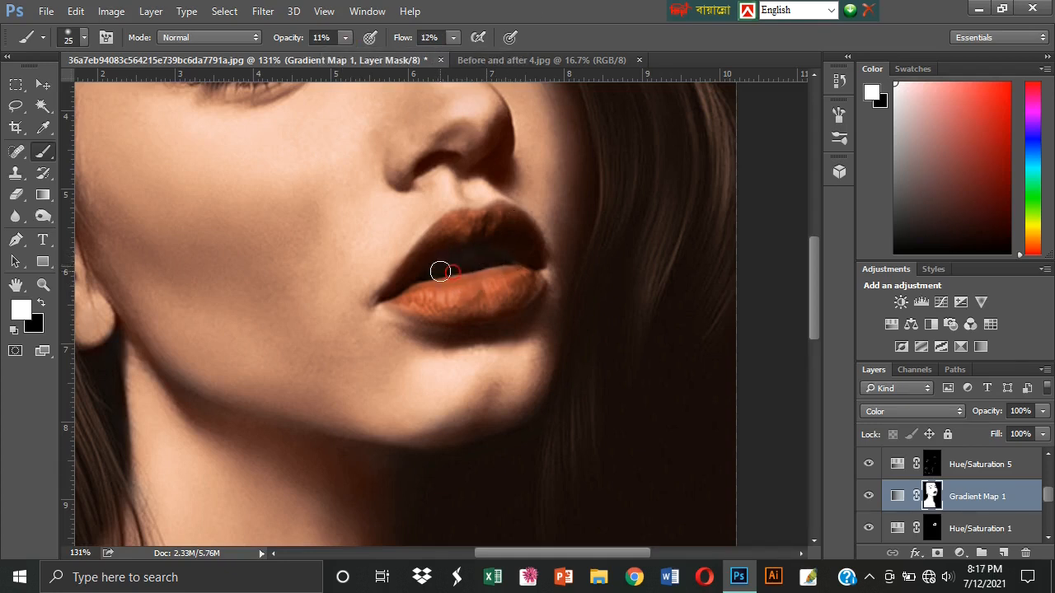
scroll(506, 267, down, 5)
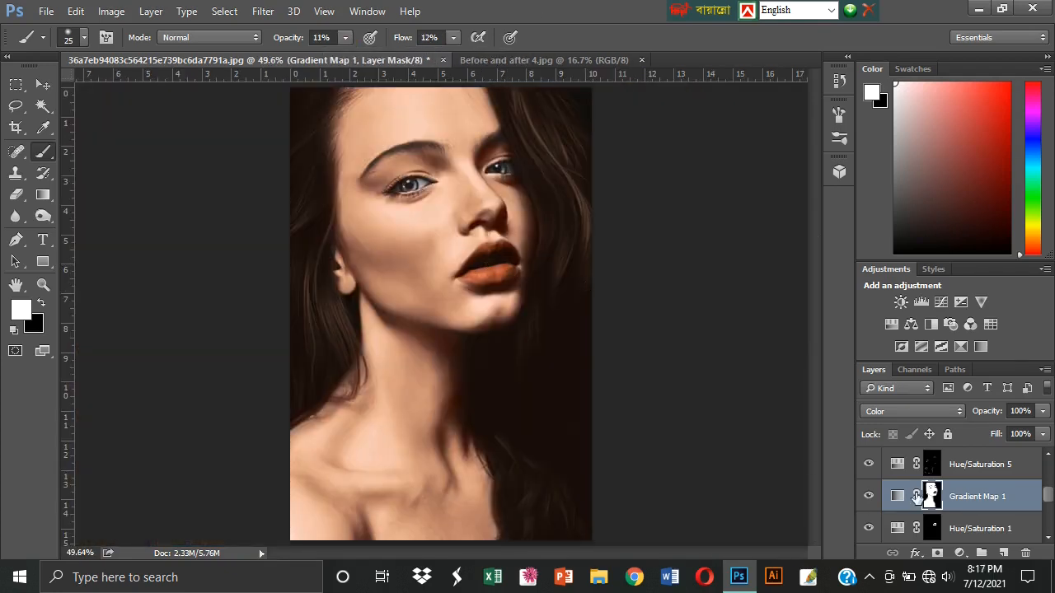
Select the Hue/Saturation 1 mask and touch up the gap between the lips
key(alt+bracketleft)
scroll(516, 267, up, 5)
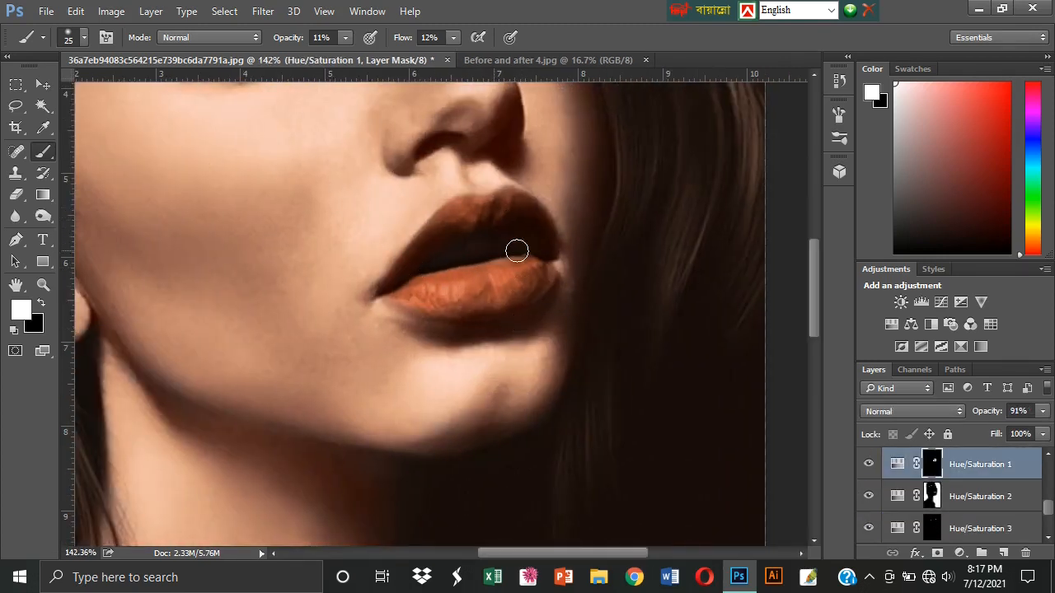
scroll(613, 186, down, 5)
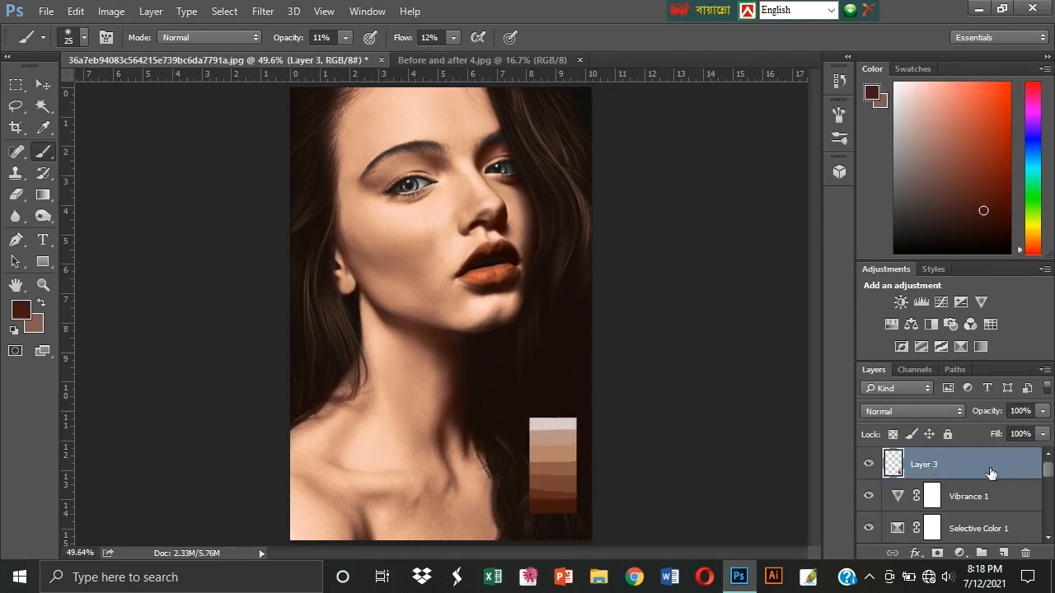
Delete the skin-tone swatch layer (Layer 3) and stamp all visible layers into a new layer above Vibrance 1
drag(977, 473, 1027, 553)
key(ctrl+alt+shift+e)
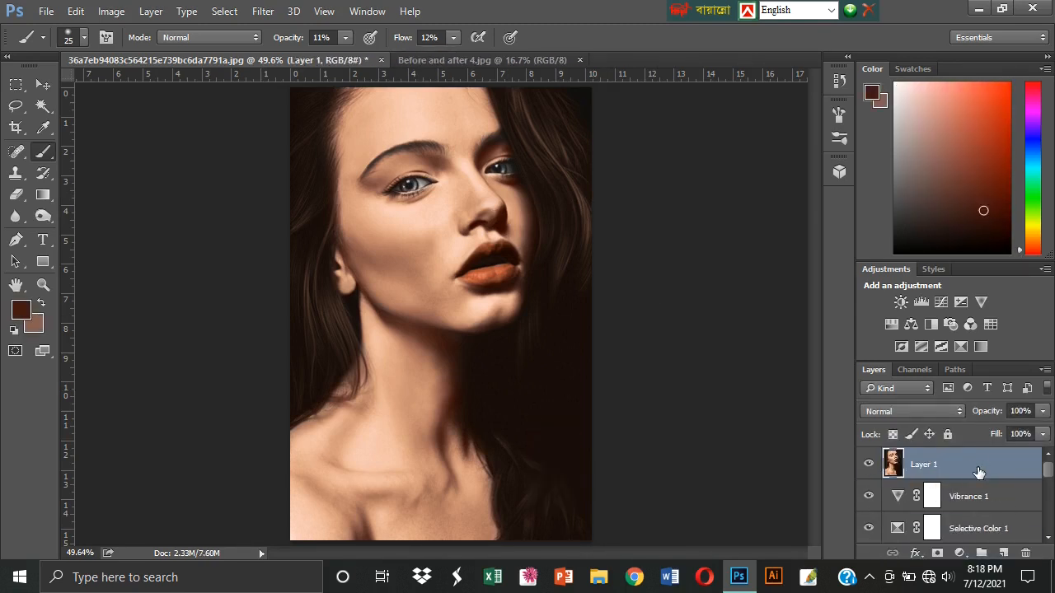
Hide the adjustment layers beneath the merged Layer 1 and compare the colorized portrait with the black-and-white original
mouse_move(869, 496)
mouse_down()
mouse_move(869, 537)
mouse_move(872, 499)
mouse_up()
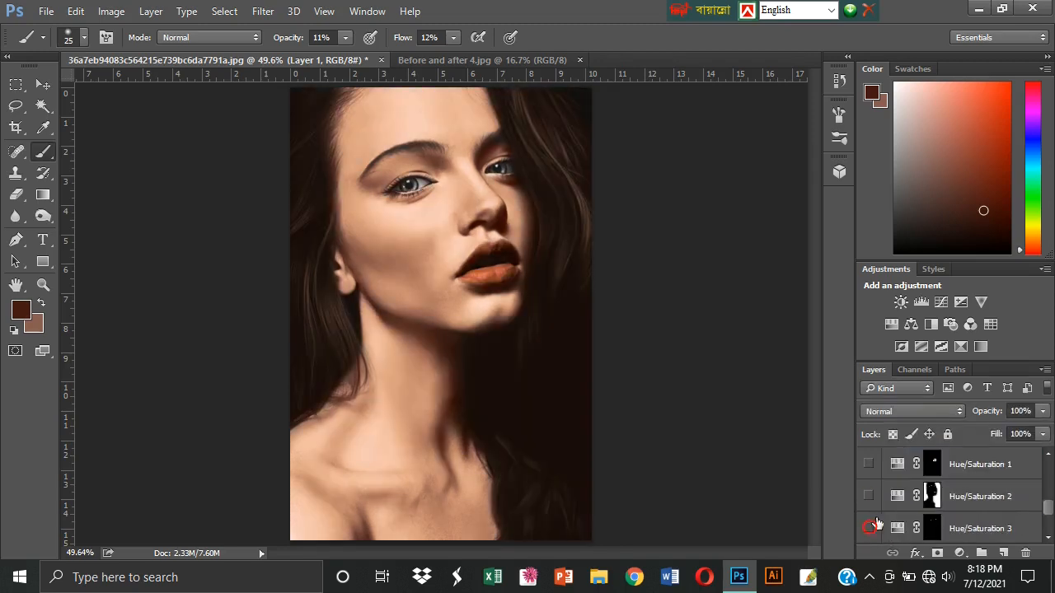
scroll(880, 517, down, 2)
scroll(882, 519, up, 5)
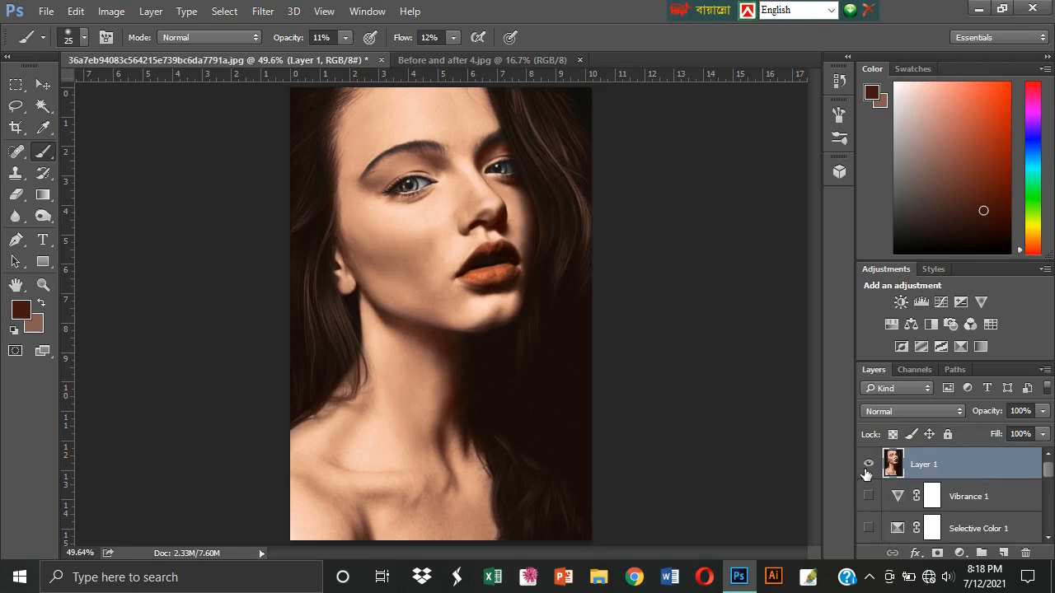
click(868, 467)
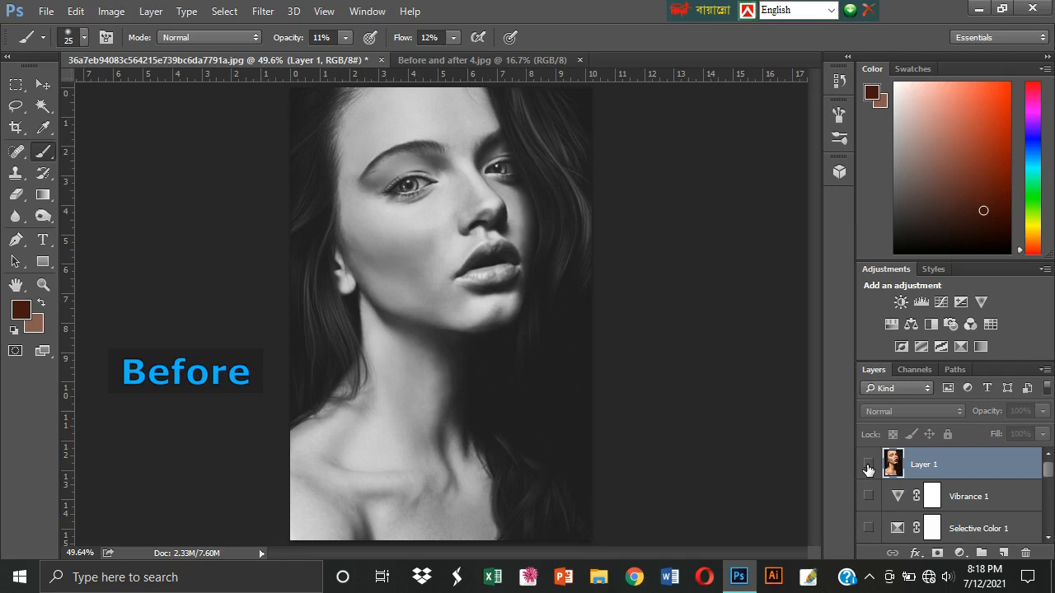
click(867, 467)
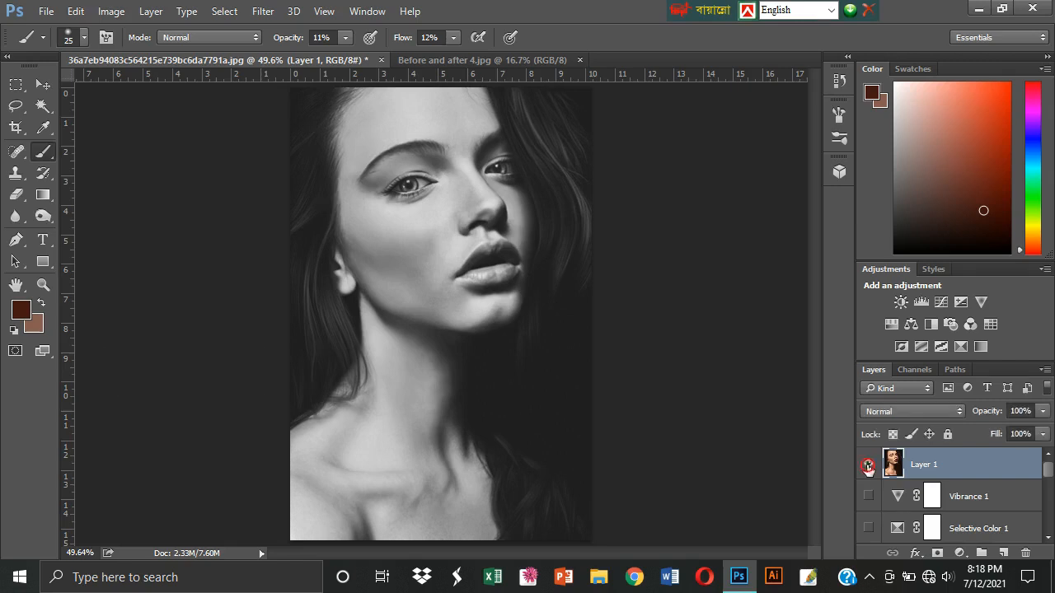